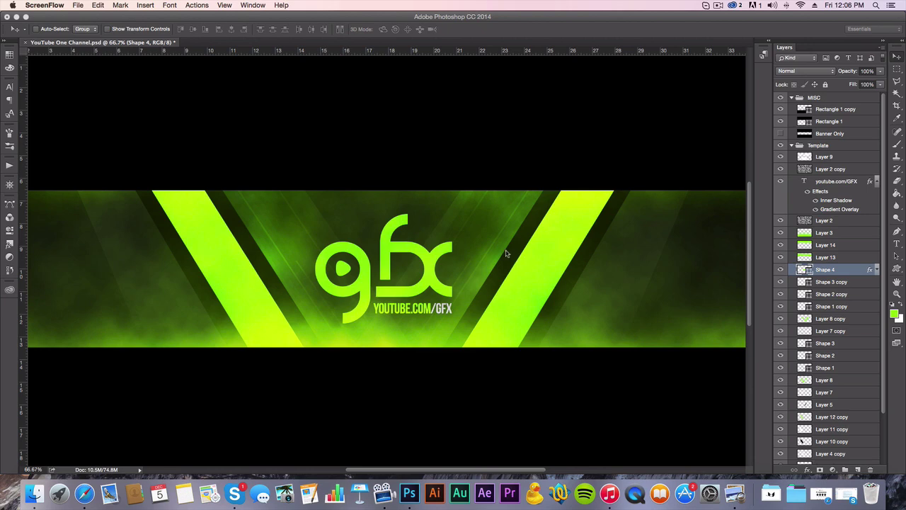
# Preview the banner with the Banner Only layer switched on and off, leaving that layer hidden
pyautogui.press('z')
pyautogui.keyDown('alt'); pyautogui.click(502, 253); pyautogui.keyUp('alt')
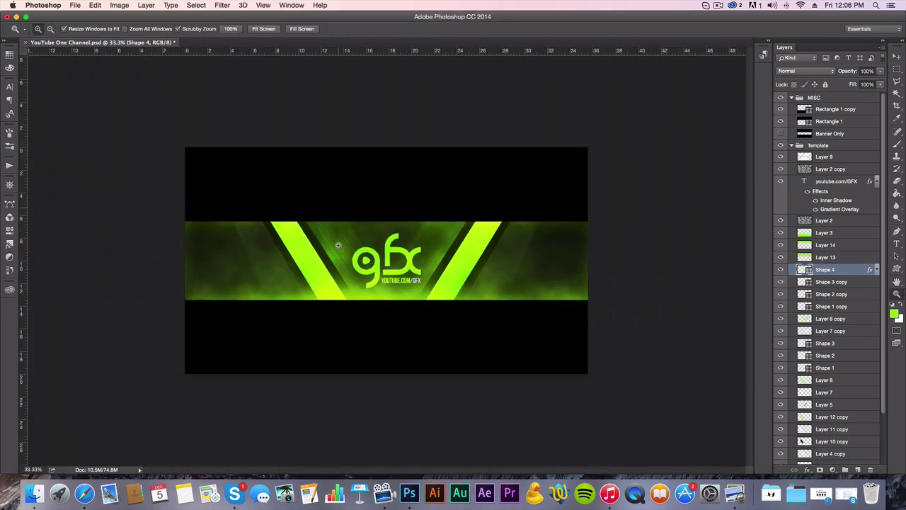
pyautogui.press('super+equal')
pyautogui.press('v')
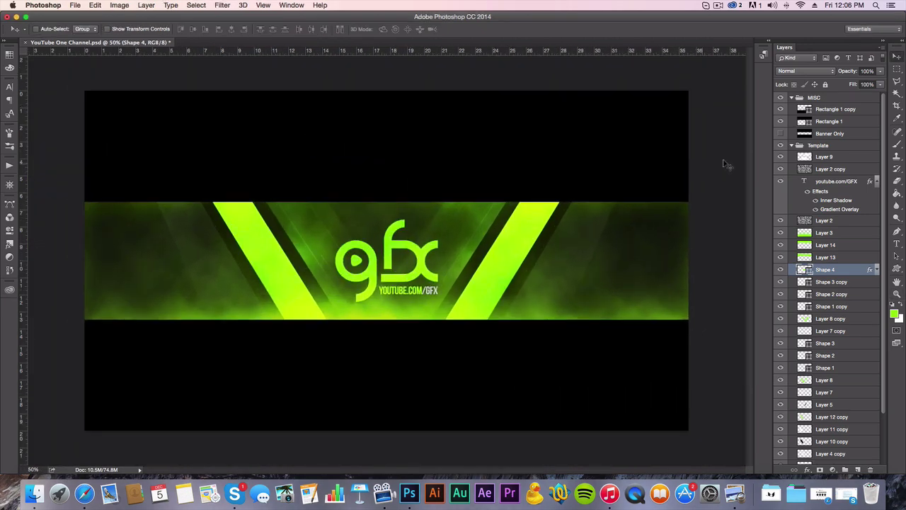
pyautogui.click(781, 134)
pyautogui.click(780, 134)
pyautogui.click(780, 134)
pyautogui.click(781, 134)
# Collapse the Template group in the layer stack
pyautogui.click(792, 146)
pyautogui.click(792, 145)
pyautogui.click(792, 146)
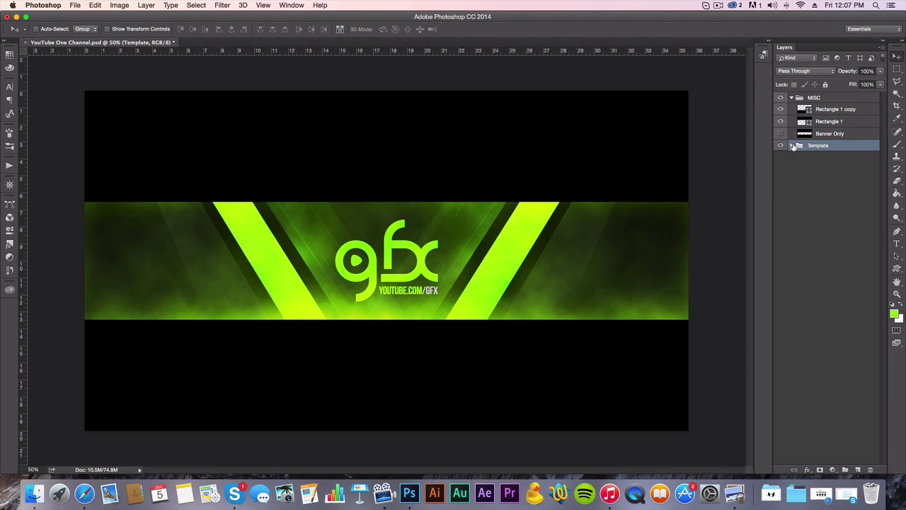
pyautogui.click(718, 5)
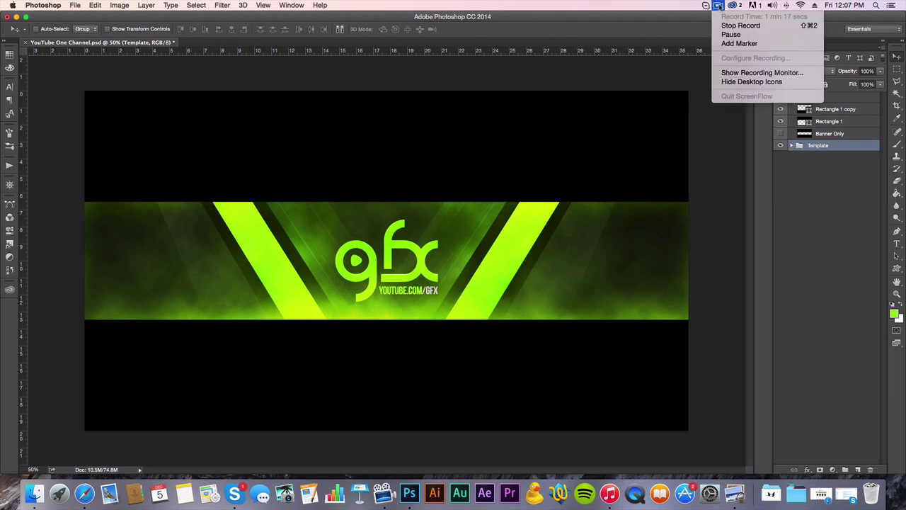
pyautogui.click(726, 135)
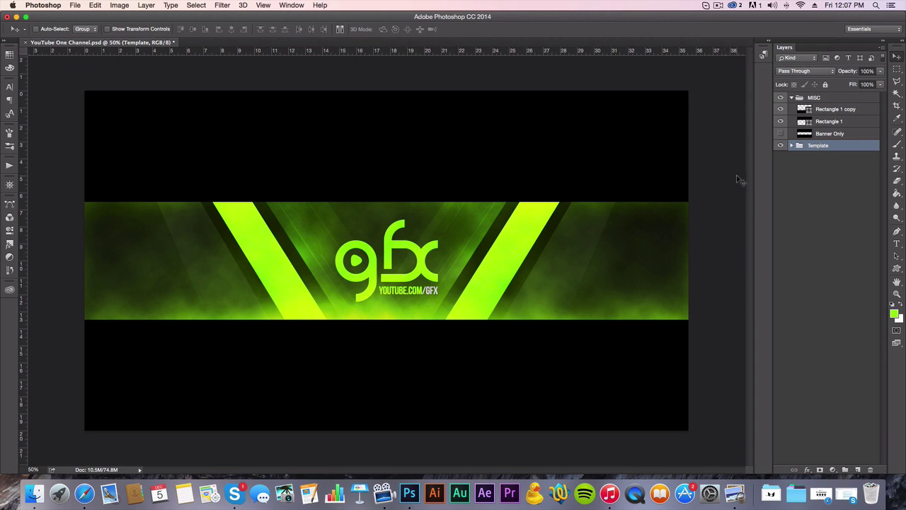
# Create a new group containing an empty layer above the Template group, and hide the Template group
pyautogui.click(845, 470)
pyautogui.click(858, 470)
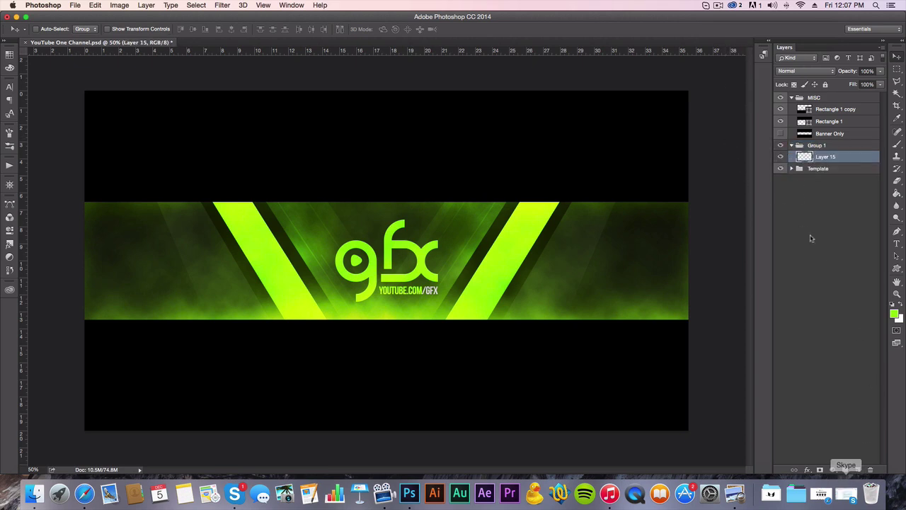
pyautogui.click(780, 169)
# Fill the new layer with a dark grey using the Paint Bucket tool
pyautogui.press('g')
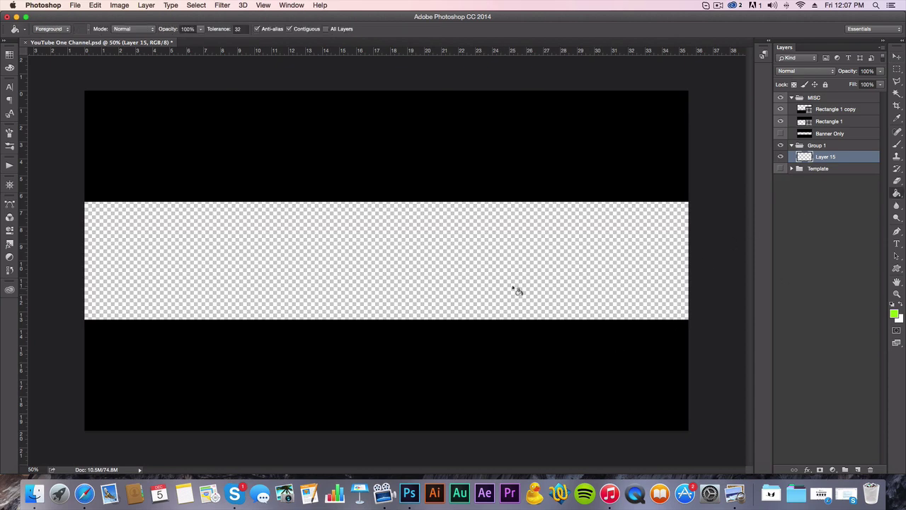
pyautogui.click(893, 313)
pyautogui.moveTo(640, 215); pyautogui.dragTo(552, 220)
pyautogui.press('Return')
pyautogui.click(547, 223)
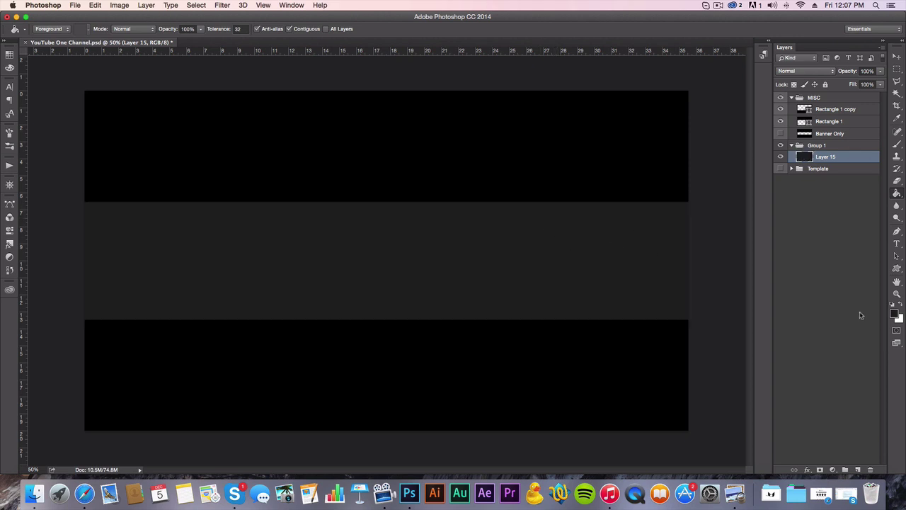
# Refill the background layer with a darker, near-black grey
pyautogui.click(891, 313)
pyautogui.moveTo(577, 219); pyautogui.dragTo(563, 221)
pyautogui.press('Return')
pyautogui.click(560, 259)
pyautogui.press('v')
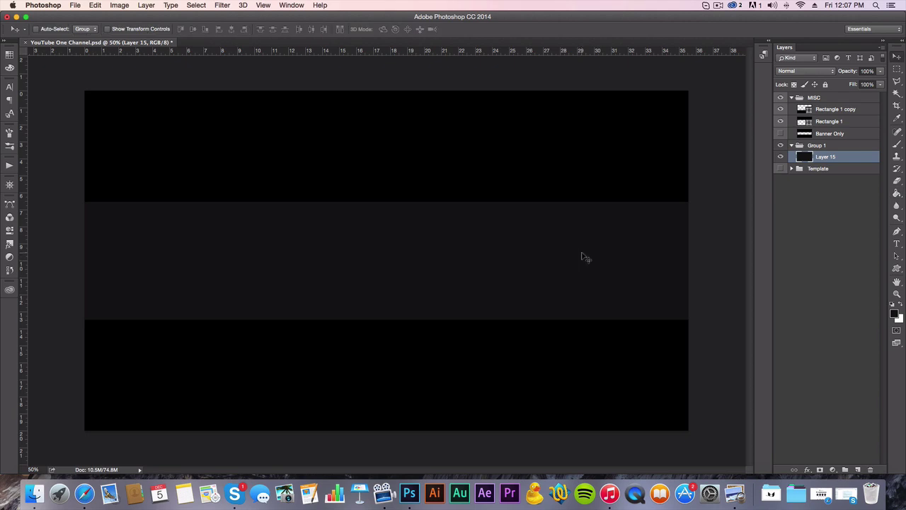
# Add an empty layer above the dark background and set the foreground colour to lime green 99f400
pyautogui.click(857, 470)
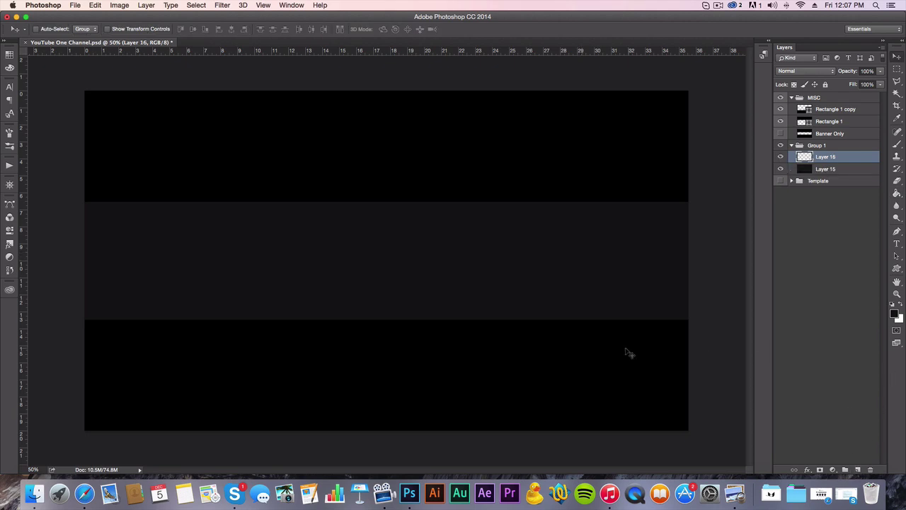
pyautogui.press('b')
pyautogui.click(9, 54)
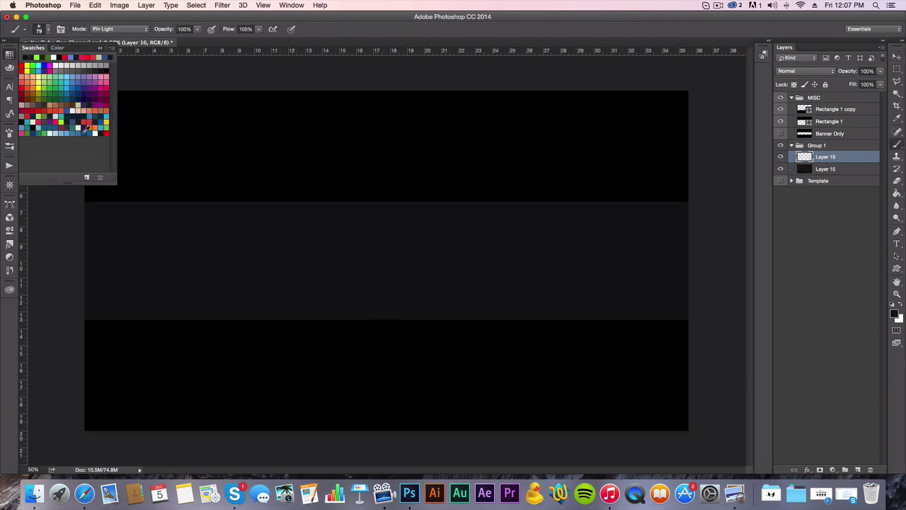
pyautogui.click(61, 122)
pyautogui.click(9, 54)
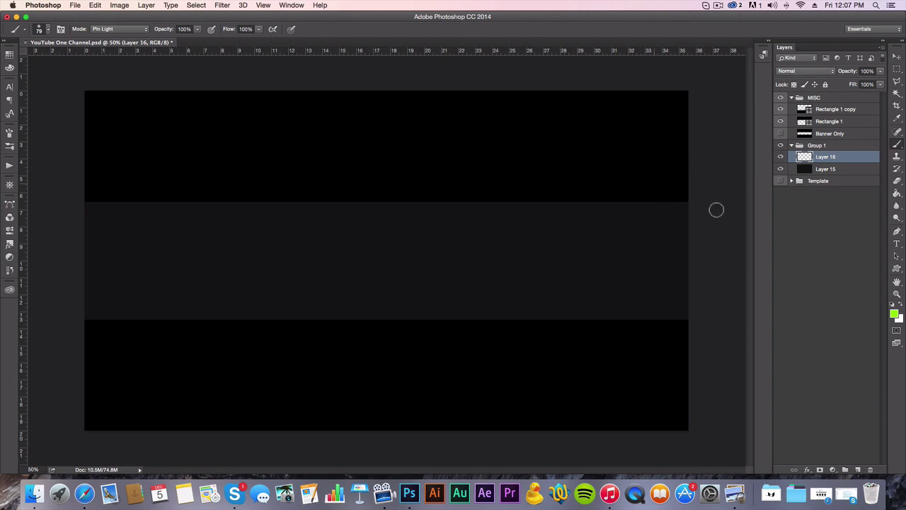
pyautogui.click(892, 314)
pyautogui.moveTo(676, 93); pyautogui.dragTo(484, 77)
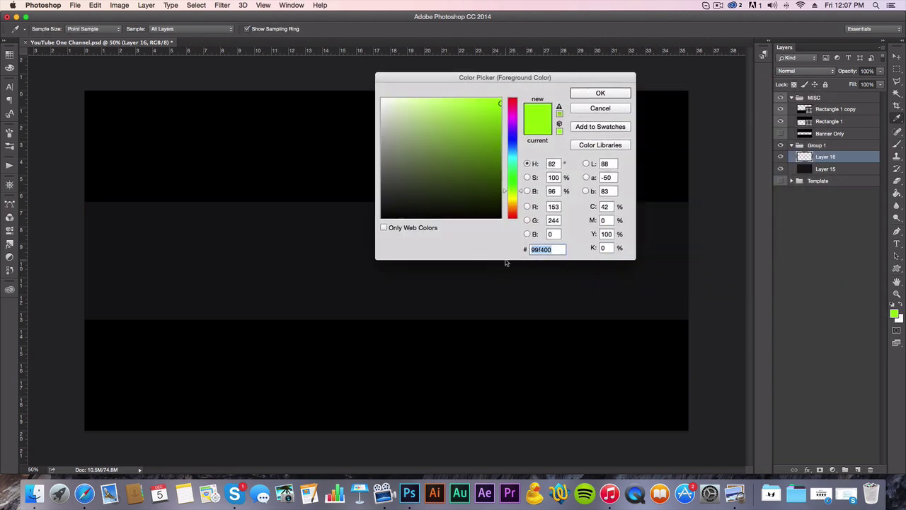
pyautogui.press('Return')
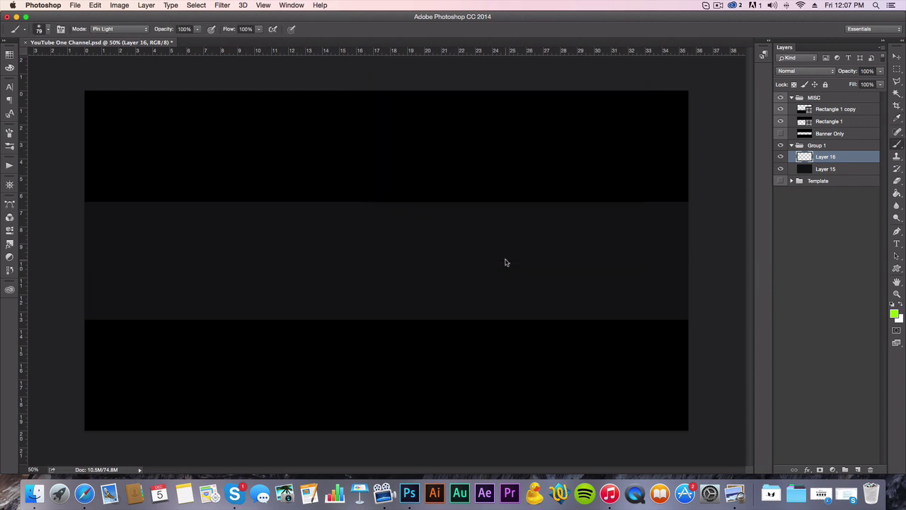
# Paint a lime-green glow along the banner's lower edge with a soft 332 px brush
pyautogui.press('b')
pyautogui.rightClick(469, 223)
pyautogui.click(547, 242)
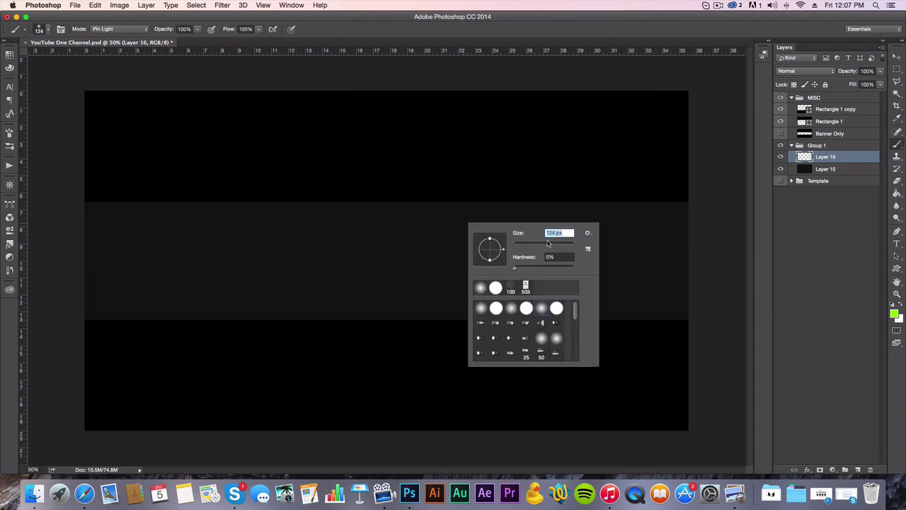
pyautogui.press('Return')
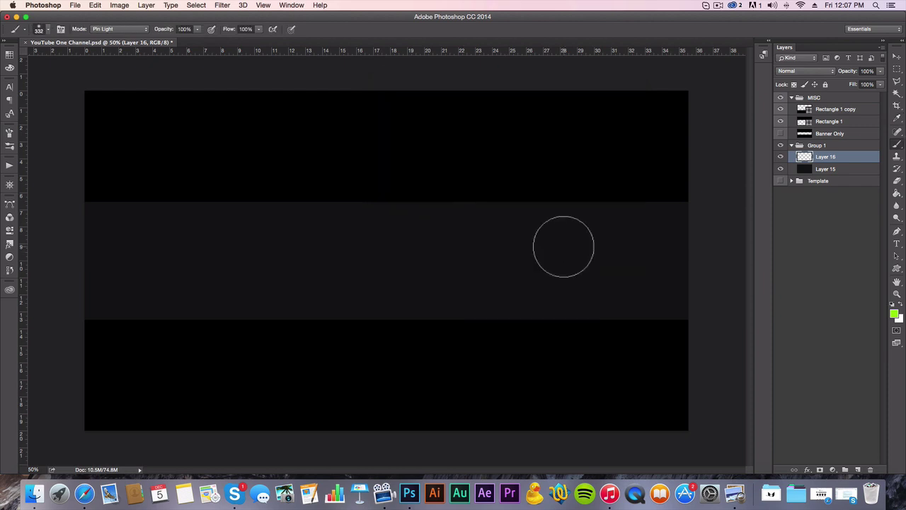
pyautogui.click(718, 5)
pyautogui.click(717, 5)
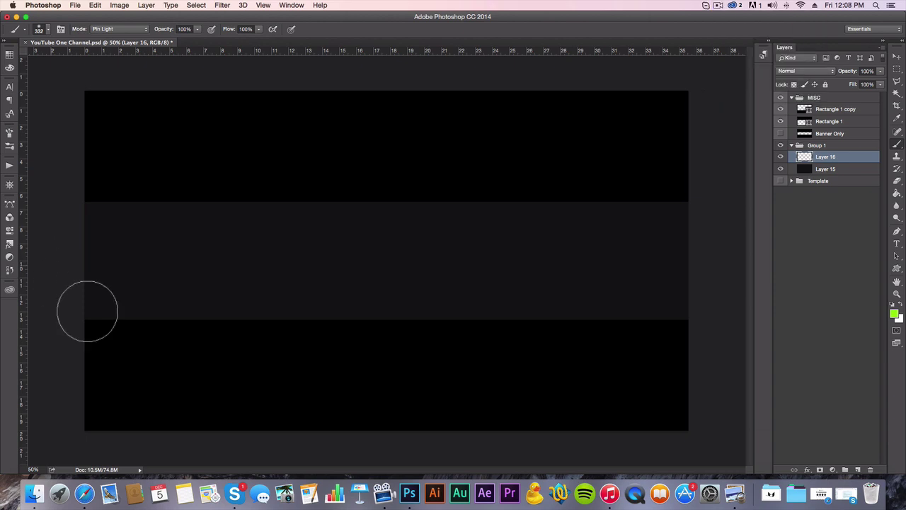
pyautogui.moveTo(83, 349); pyautogui.dragTo(191, 347)
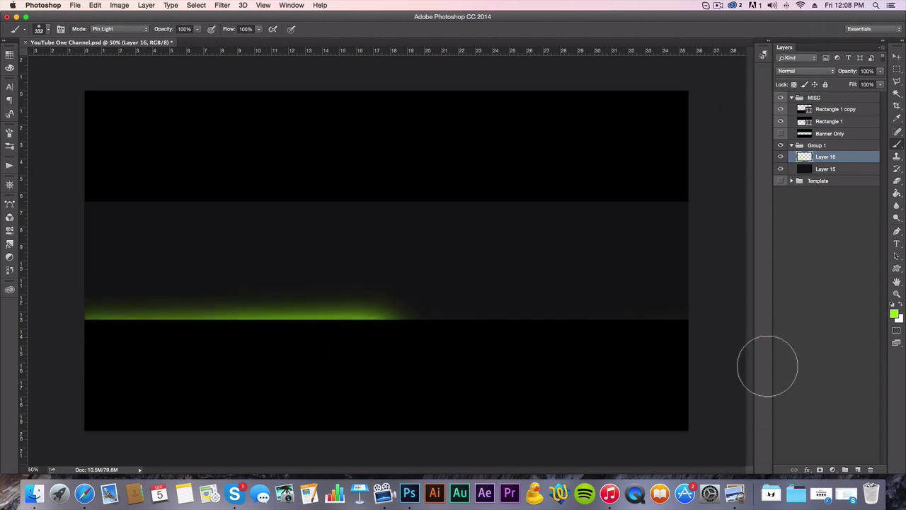
pyautogui.moveTo(708, 358)
pyautogui.mouseDown()
pyautogui.moveTo(333, 359)
pyautogui.moveTo(688, 362)
pyautogui.moveTo(657, 351)
pyautogui.moveTo(366, 366)
pyautogui.mouseUp()
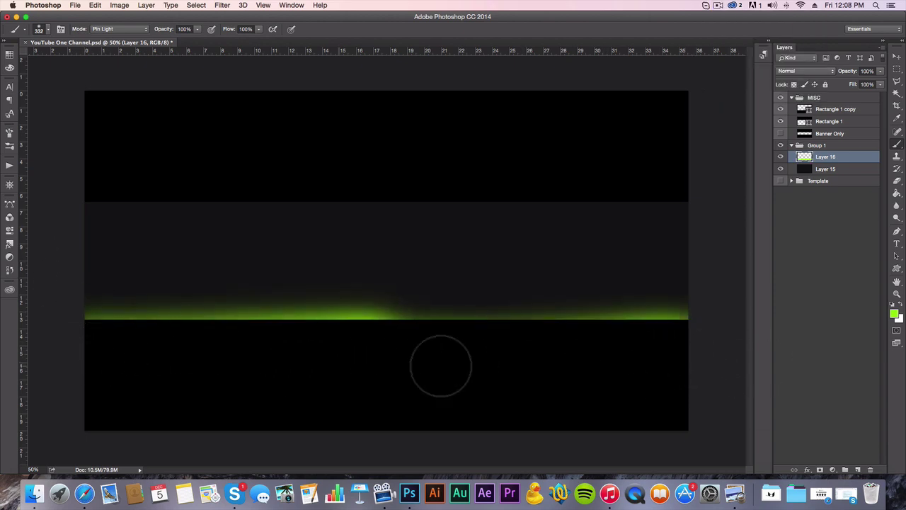
pyautogui.moveTo(628, 347)
pyautogui.mouseDown()
pyautogui.moveTo(242, 342)
pyautogui.moveTo(253, 355)
pyautogui.moveTo(567, 364)
pyautogui.mouseUp()
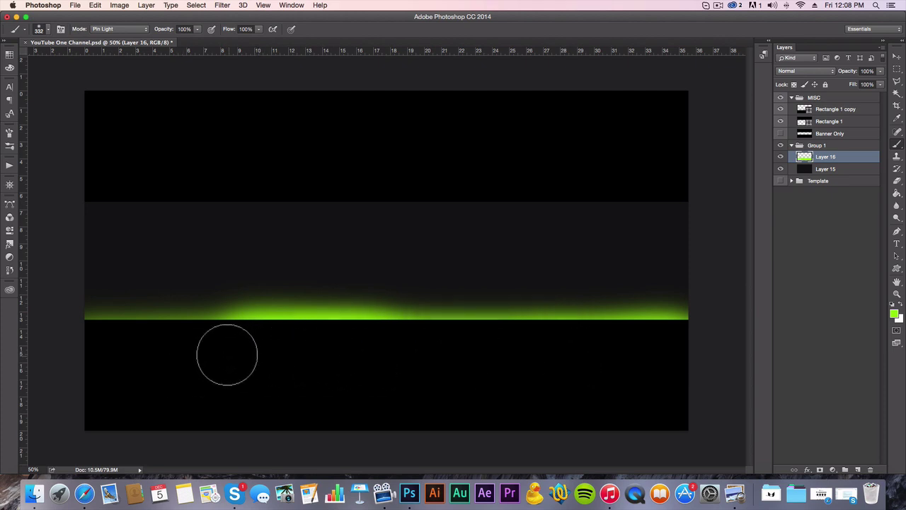
pyautogui.click(229, 355)
# Delete the painted glow layer and add a fresh empty layer above the dark background
pyautogui.press('e')
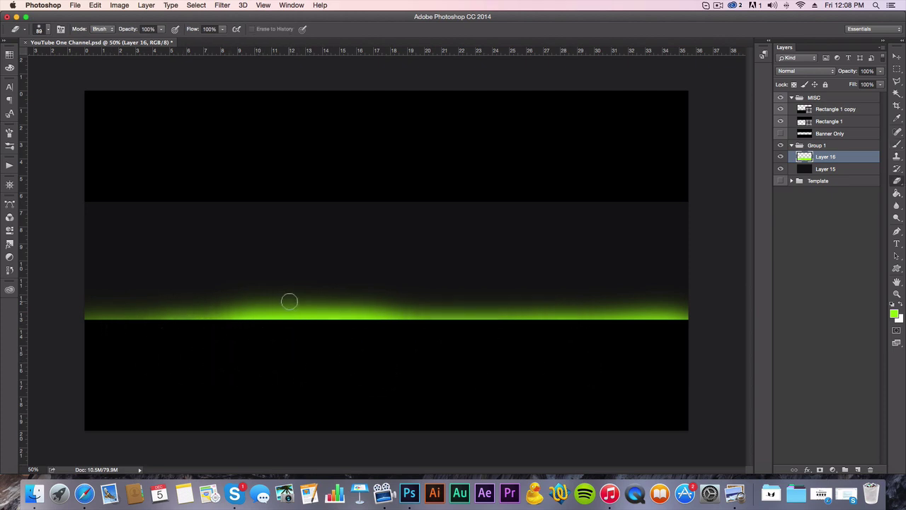
pyautogui.press('BackSpace')
pyautogui.click(857, 469)
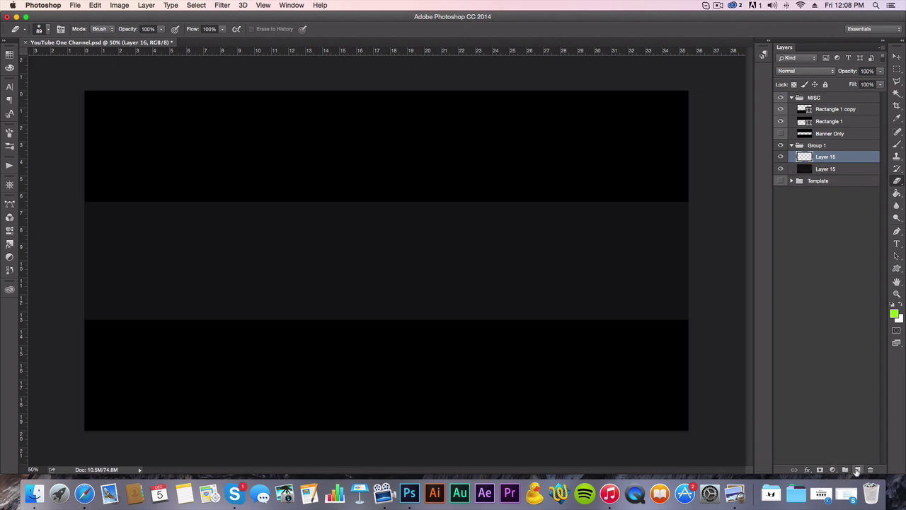
# Paint a straight green glow across the banner's lower edge with a soft 1040 px brush
pyautogui.press('z')
pyautogui.keyDown('alt'); pyautogui.click(439, 376); pyautogui.keyUp('alt')
pyautogui.press('b')
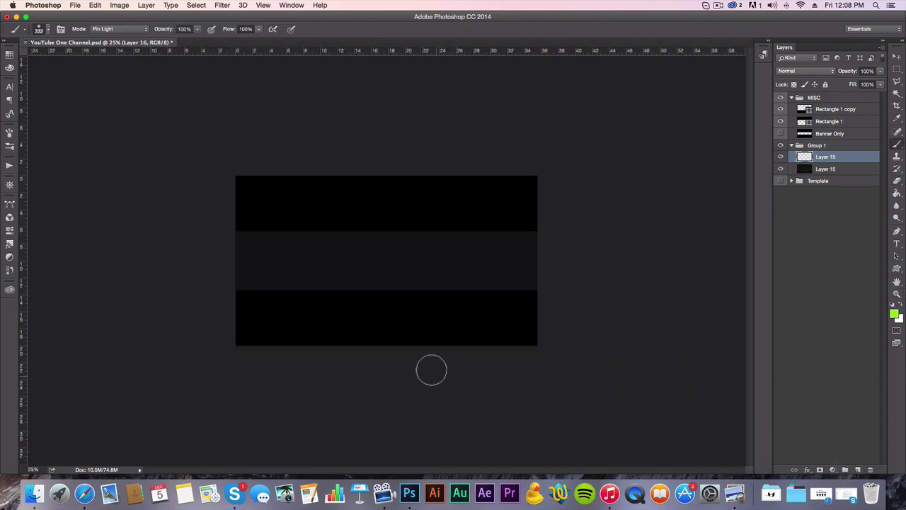
pyautogui.rightClick(435, 375)
pyautogui.moveTo(497, 359); pyautogui.dragTo(505, 360)
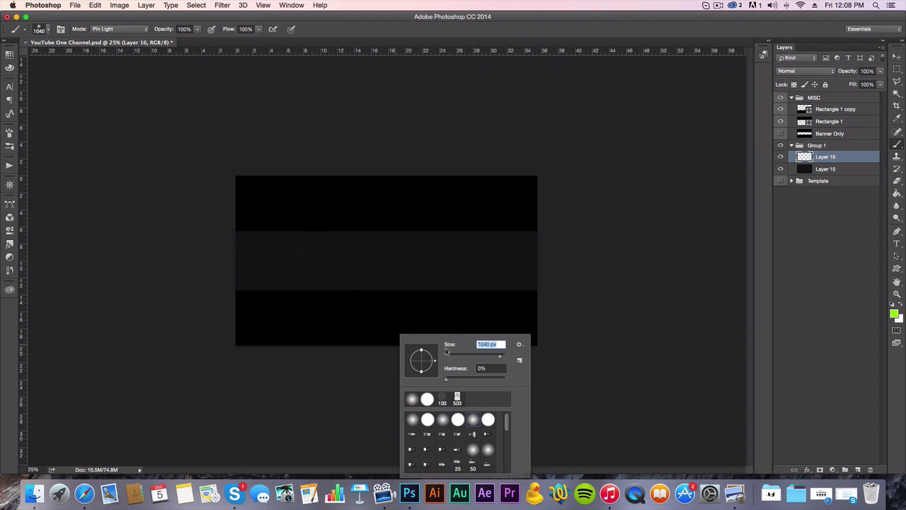
pyautogui.click(245, 335)
pyautogui.click(244, 324)
pyautogui.keyDown('shift'); pyautogui.click(571, 365); pyautogui.keyUp('shift')
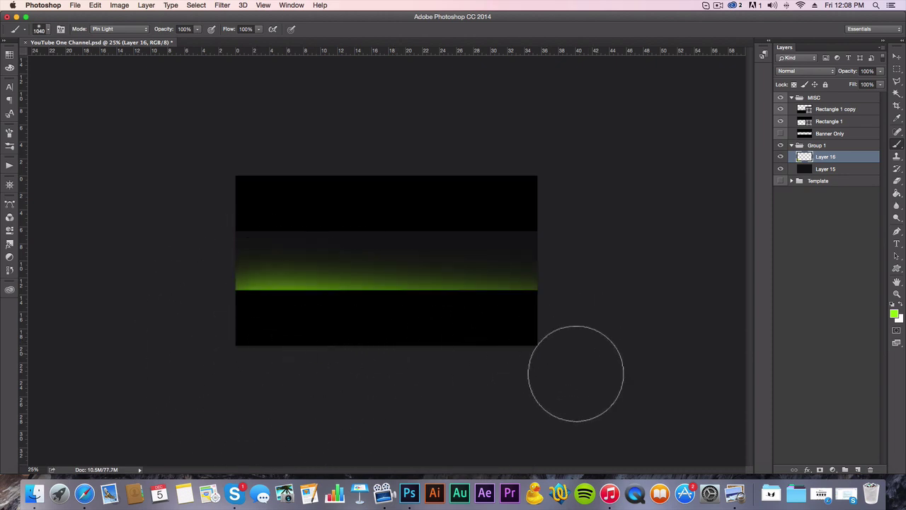
# Delete the glow layer and paint a straight glow along the lower edge of the dark background layer with a 444 px brush
pyautogui.press('BackSpace')
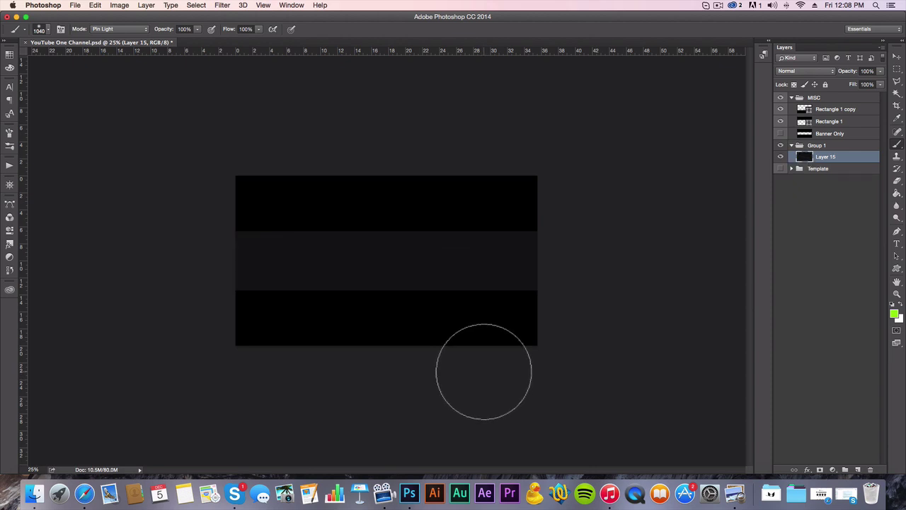
pyautogui.rightClick(463, 347)
pyautogui.rightClick(436, 320)
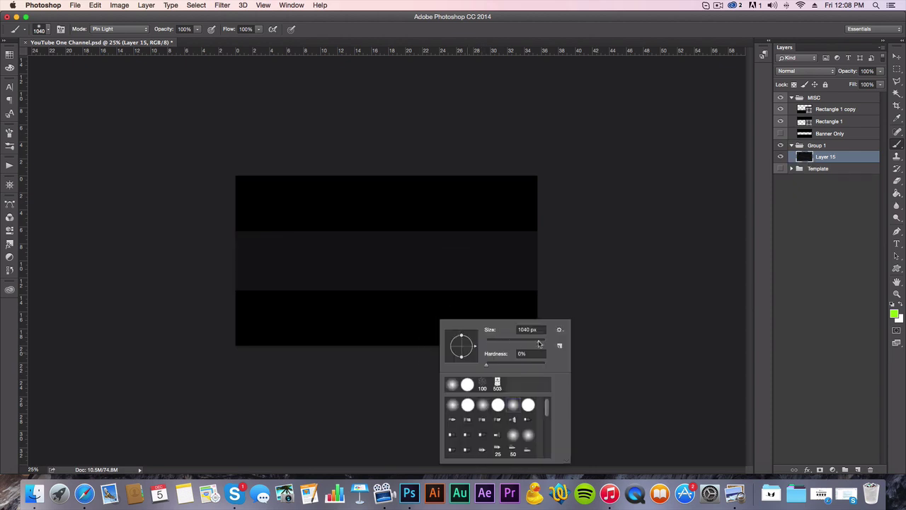
pyautogui.moveTo(539, 343); pyautogui.dragTo(494, 338)
pyautogui.click(247, 306)
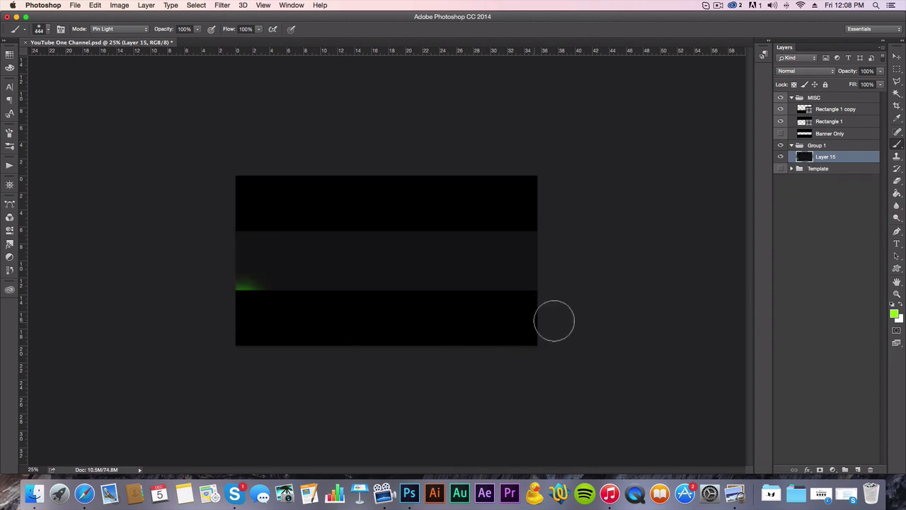
pyautogui.keyDown('shift'); pyautogui.click(532, 313); pyautogui.keyUp('shift')
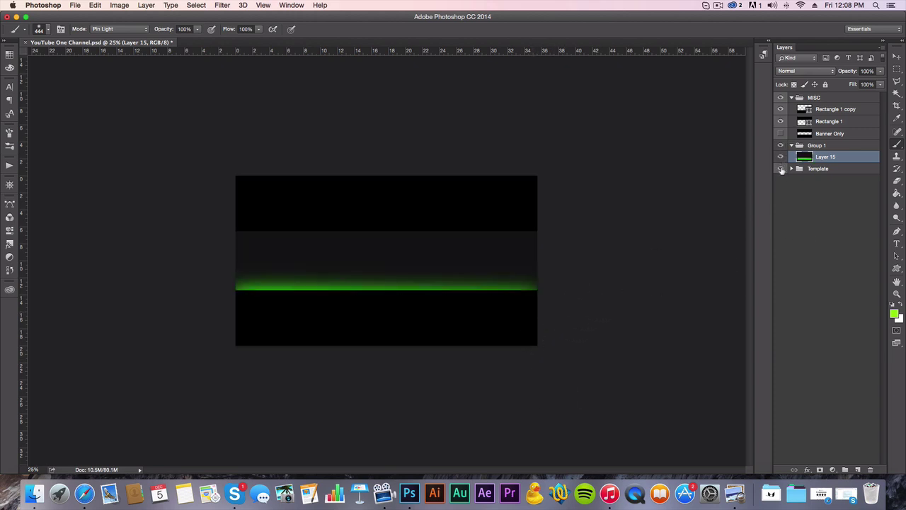
# Compare the painted glow with the finished Template design by switching the two groups' visibility, ending with the new group shown
pyautogui.click(781, 146)
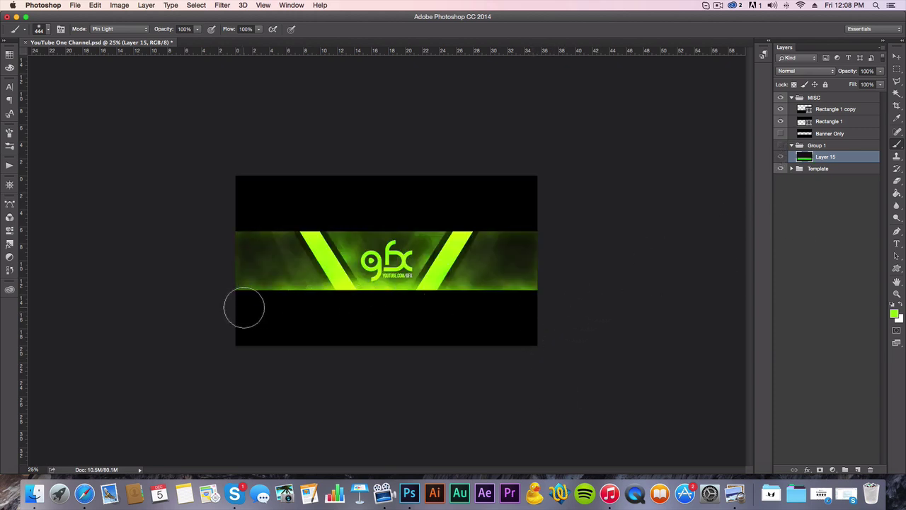
pyautogui.press('z')
pyautogui.click(435, 296)
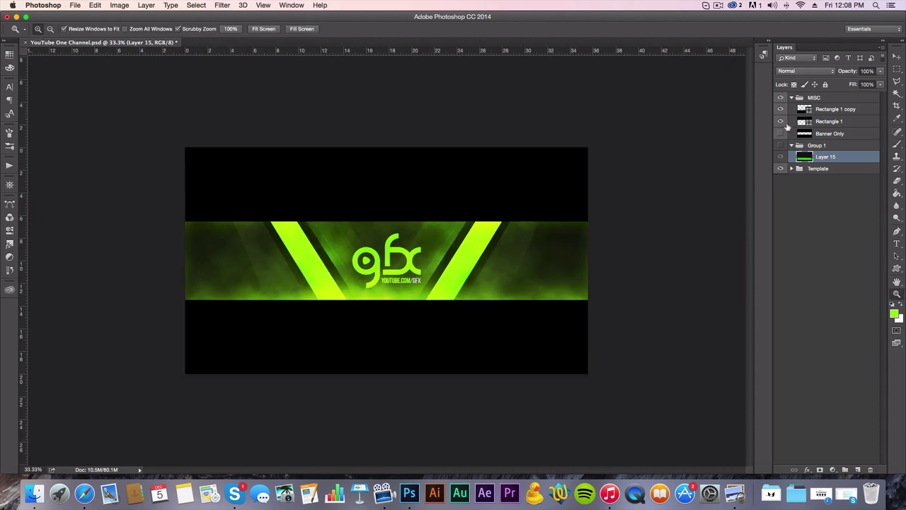
pyautogui.click(781, 168)
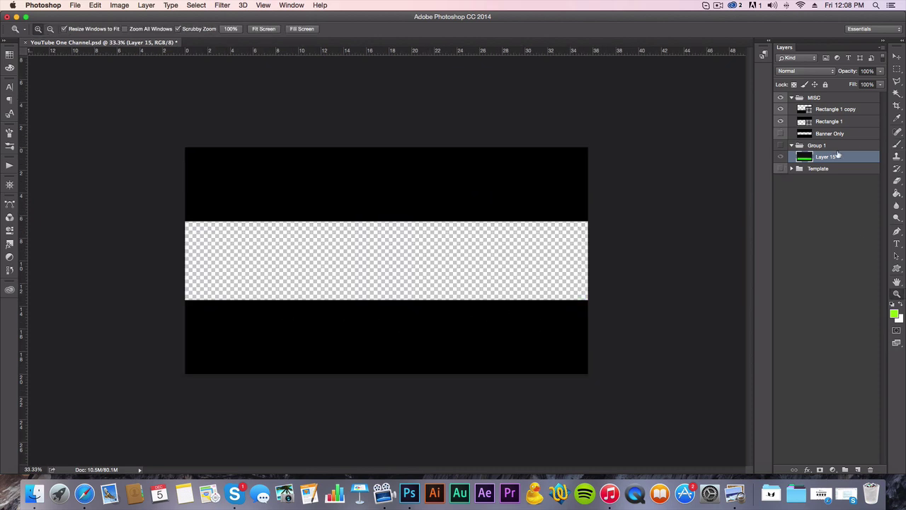
pyautogui.click(781, 145)
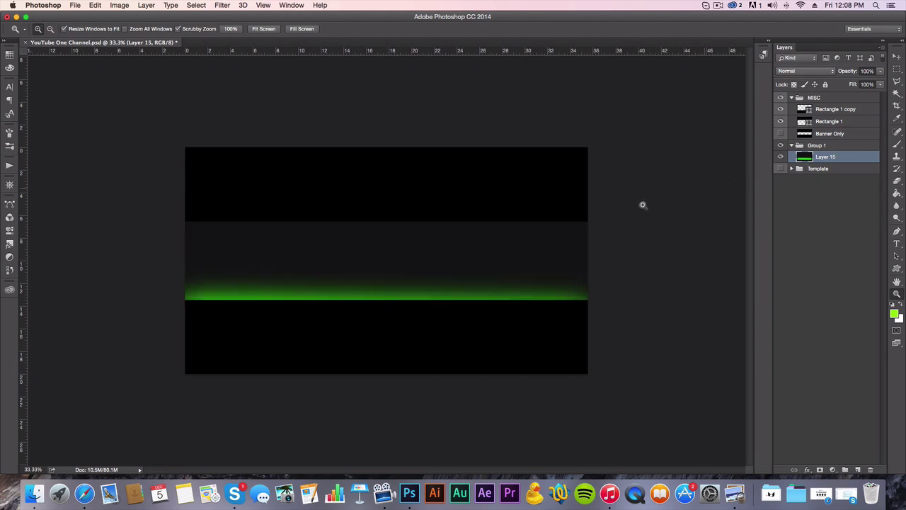
# Sample the dark background grey as the foreground colour and delete the painted background layer
pyautogui.press('i')
pyautogui.click(571, 237)
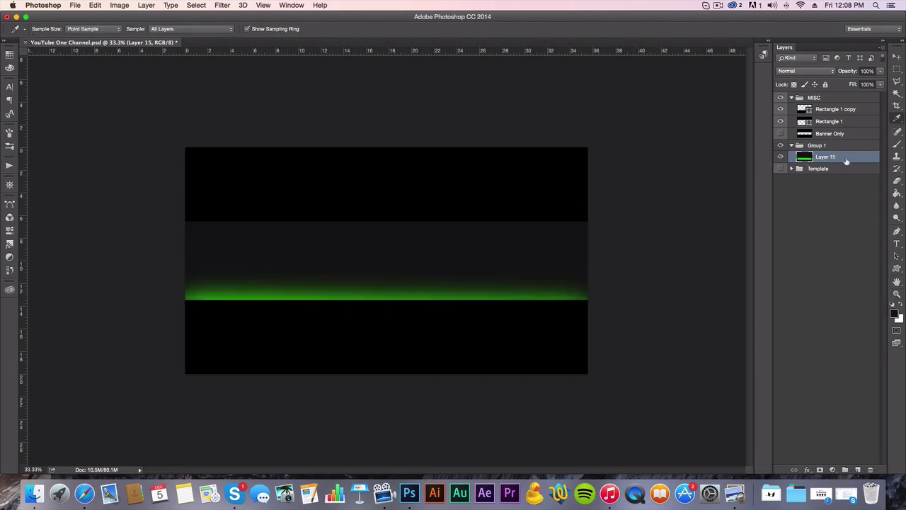
pyautogui.press('BackSpace')
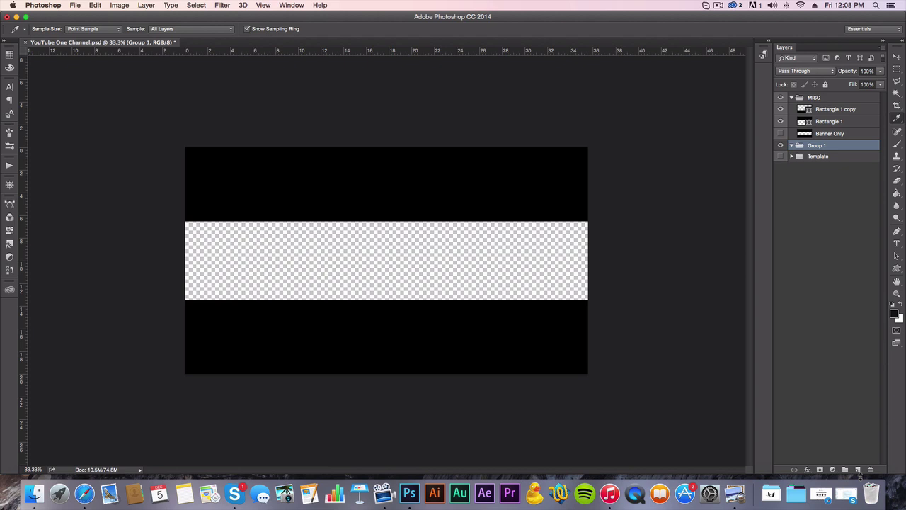
# Add a new layer in Group 1 and fill it with the sampled dark grey
pyautogui.click(858, 469)
pyautogui.press('g')
pyautogui.click(447, 259)
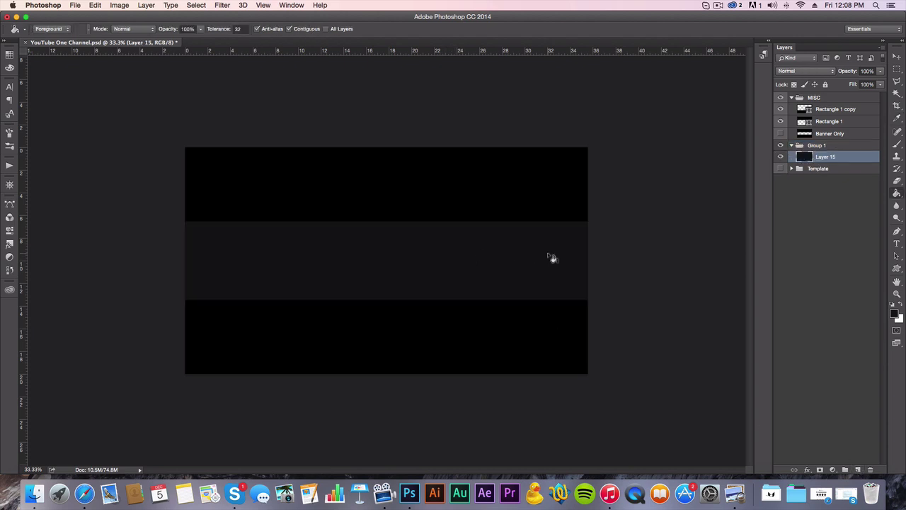
# Paint a straight bright green glow along the banner's lower edge on a new layer with the 444 px brush, and move it slightly down
pyautogui.press('b')
pyautogui.click(857, 469)
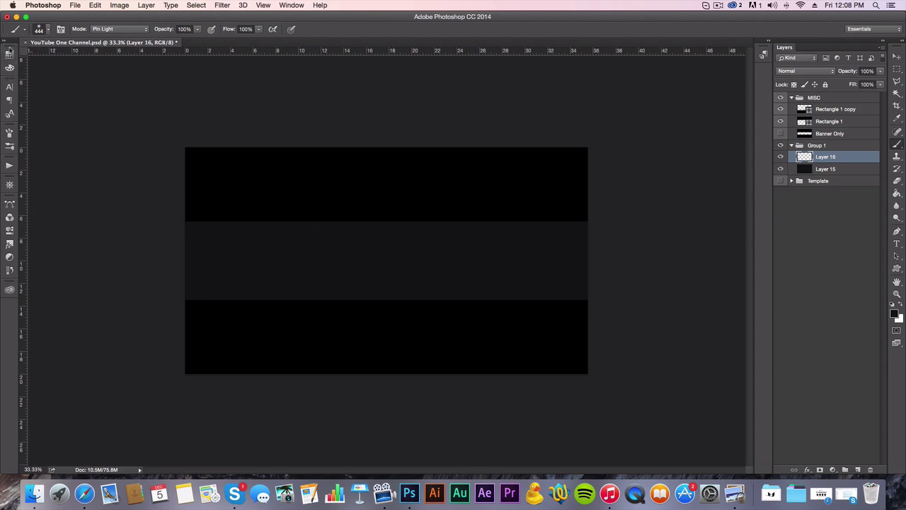
pyautogui.click(9, 54)
pyautogui.click(61, 121)
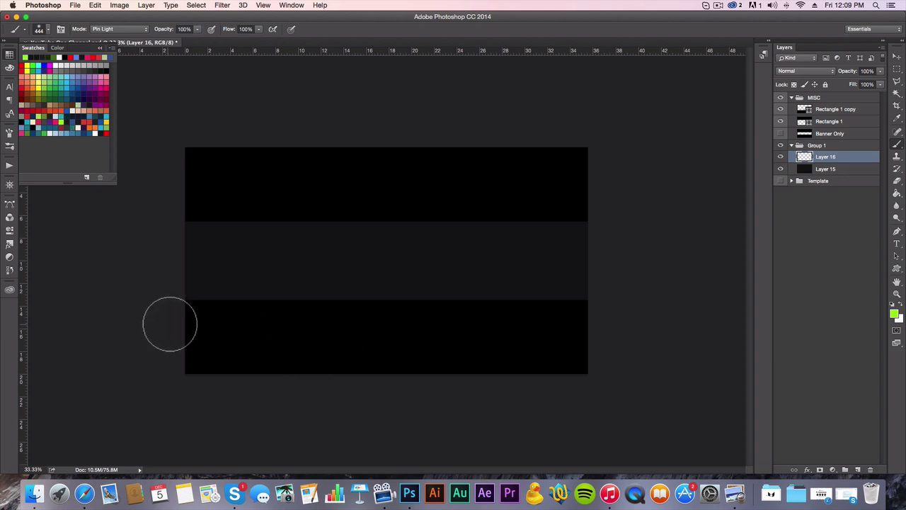
pyautogui.click(166, 322)
pyautogui.keyDown('shift'); pyautogui.click(627, 319); pyautogui.keyUp('shift')
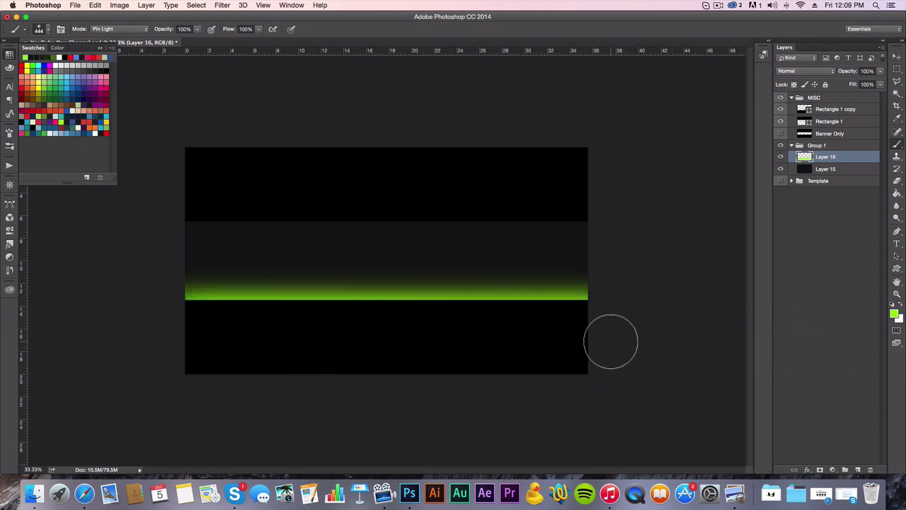
pyautogui.press('v')
pyautogui.moveTo(526, 336); pyautogui.dragTo(526, 342)
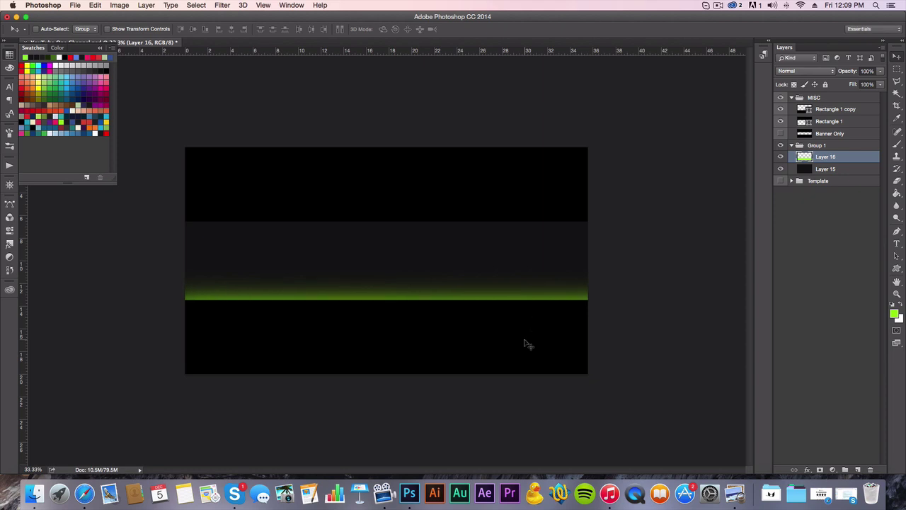
# Add a wide green glow at the banner's lower centre with a soft 2480 px brush, undoing the extra second dab
pyautogui.press('b')
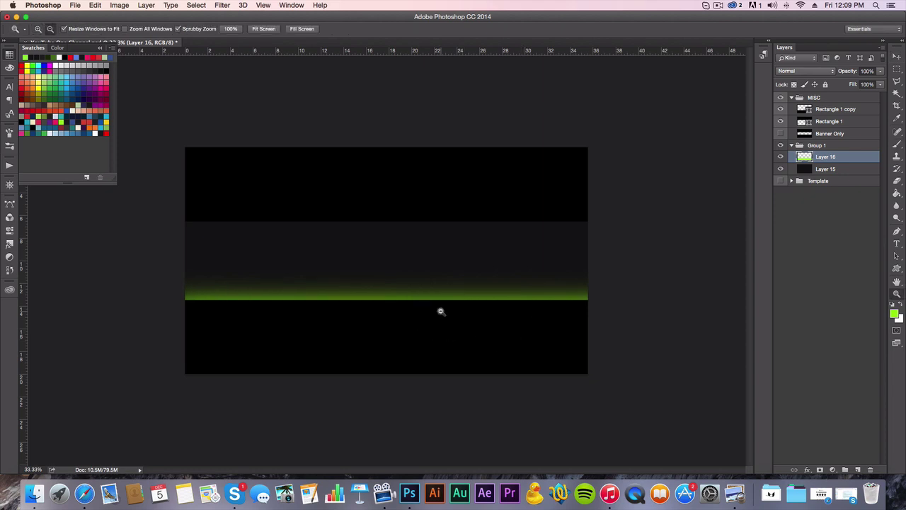
pyautogui.press('super+minus')
pyautogui.press('super+minus')
pyautogui.rightClick(414, 308)
pyautogui.moveTo(516, 330); pyautogui.dragTo(519, 332)
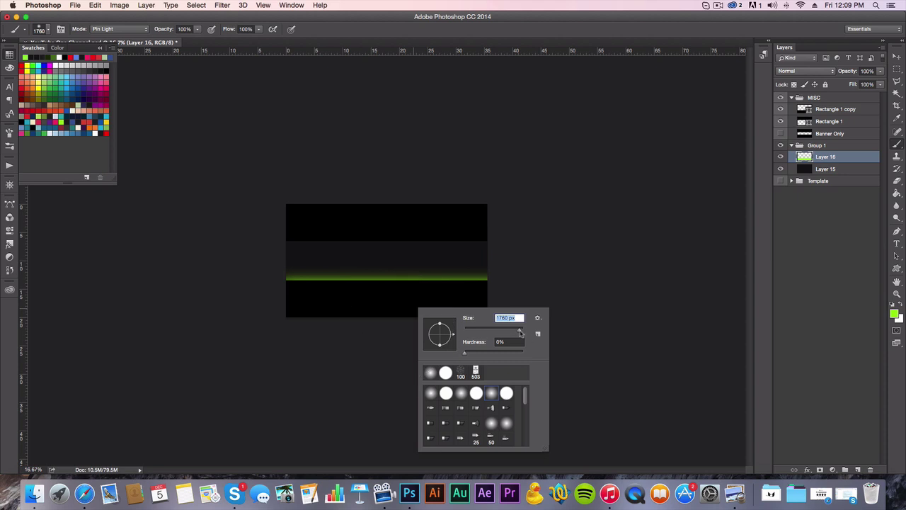
pyautogui.press('Return')
pyautogui.click(388, 361)
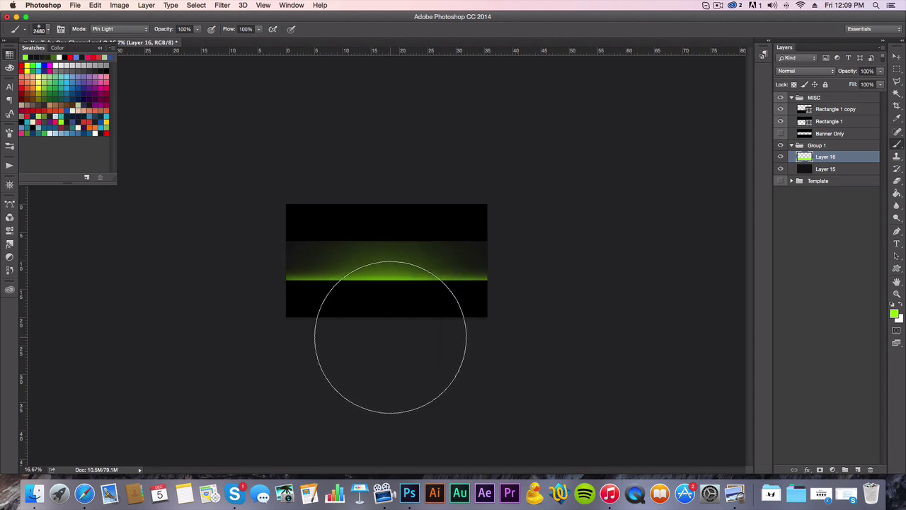
pyautogui.click(395, 365)
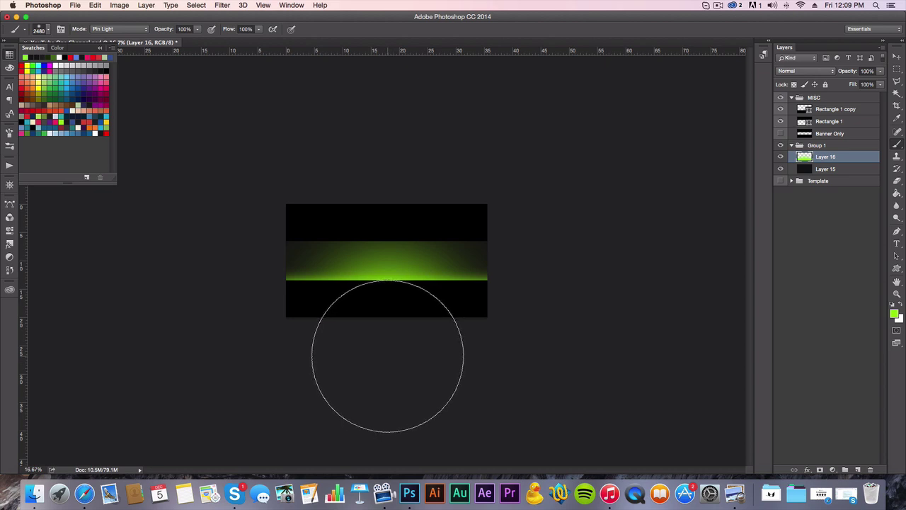
pyautogui.press('super+z')
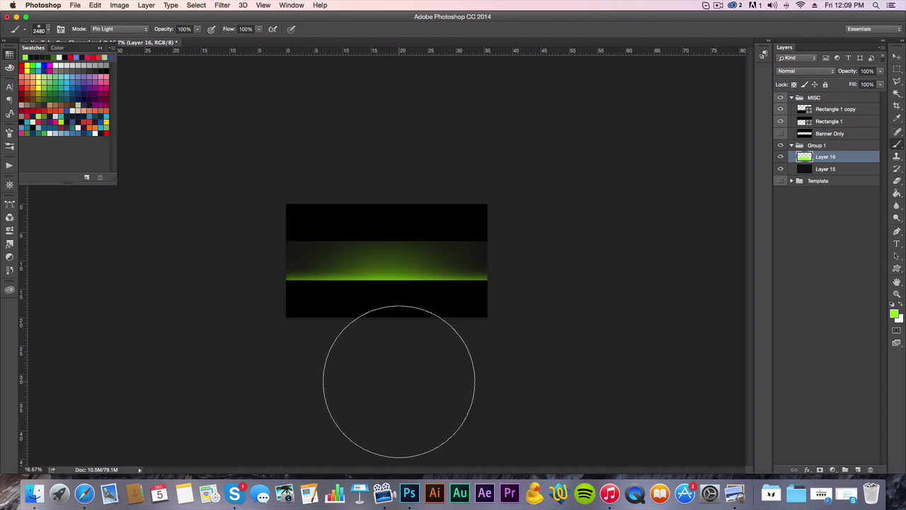
pyautogui.press('super+equal')
pyautogui.press('v')
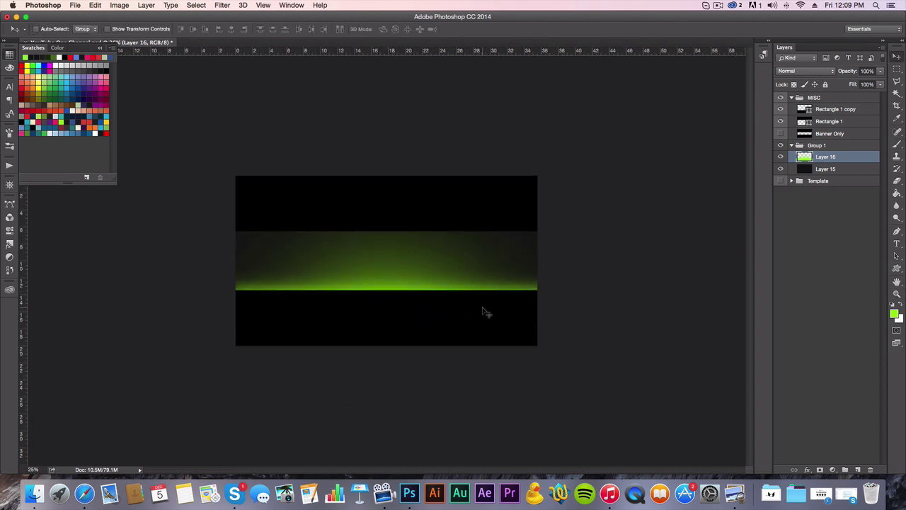
# Add a new layer and outline a slanted stripe across the banner, just right of centre, with the Polygonal Lasso
pyautogui.press('l')
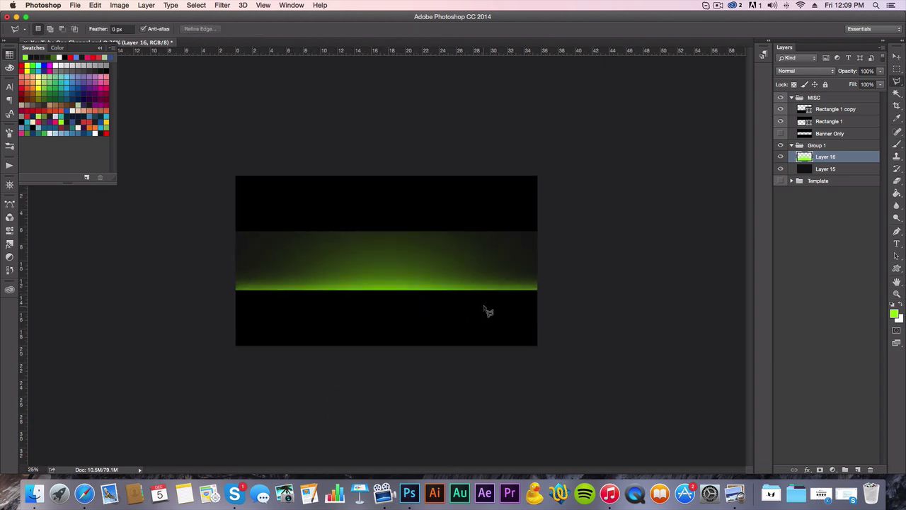
pyautogui.click(858, 470)
pyautogui.click(464, 219)
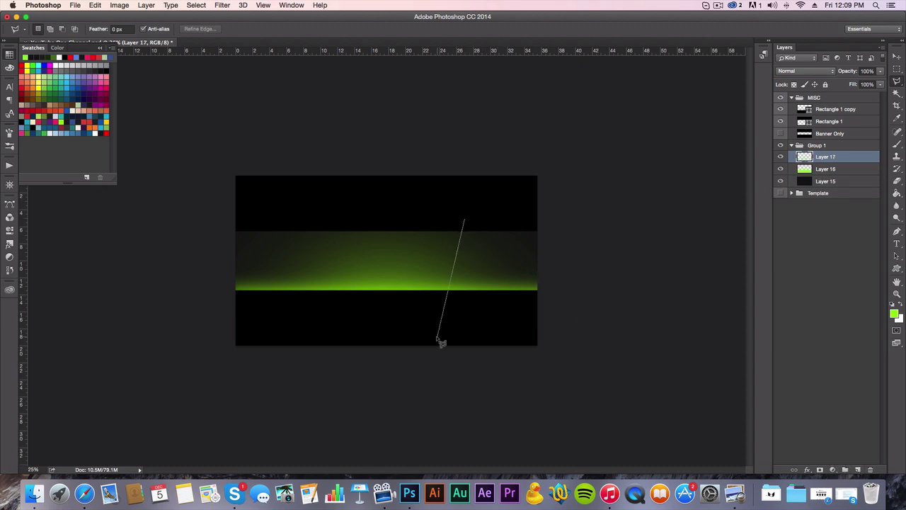
pyautogui.click(369, 314)
pyautogui.click(429, 312)
pyautogui.click(497, 225)
pyautogui.click(465, 221)
# Paint soft white along the base and edges of the slanted selection with a 412 px brush
pyautogui.press('z')
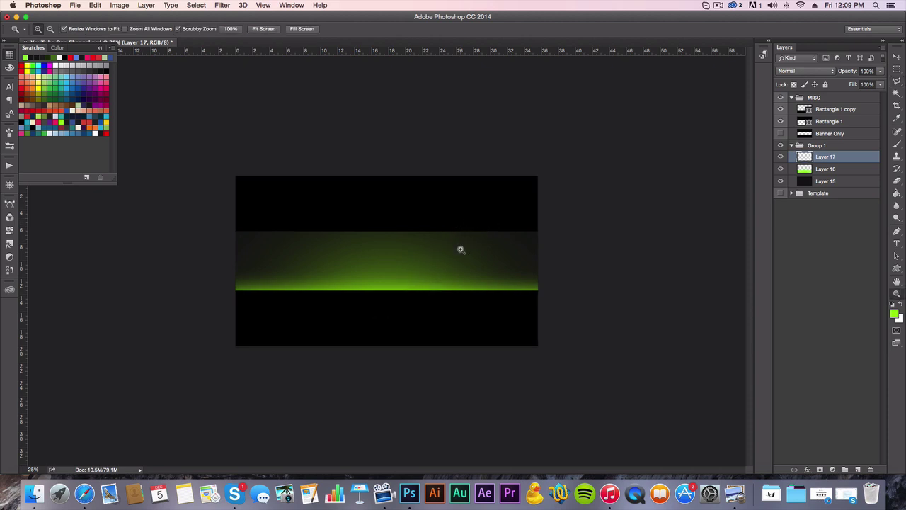
pyautogui.click(462, 249)
pyautogui.press('b')
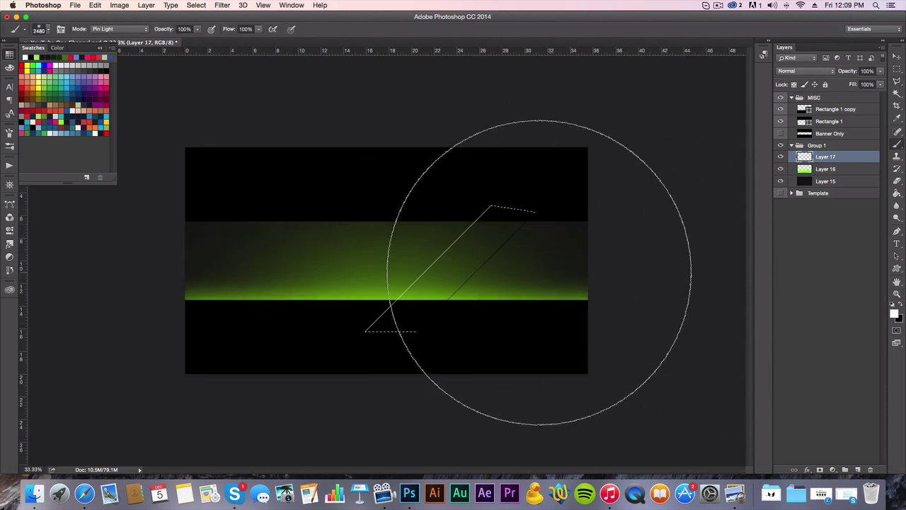
pyautogui.rightClick(545, 273)
pyautogui.moveTo(626, 298); pyautogui.dragTo(610, 293)
pyautogui.click(374, 366)
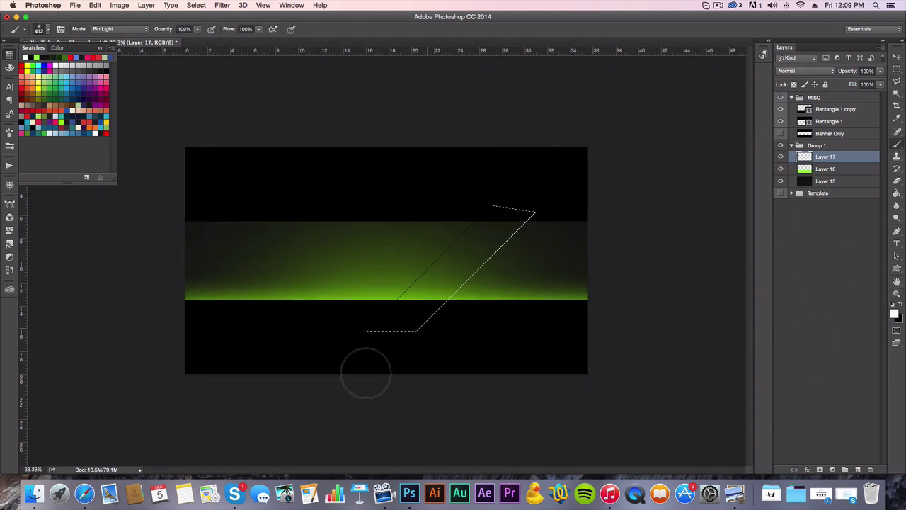
pyautogui.moveTo(373, 366)
pyautogui.mouseDown()
pyautogui.moveTo(429, 351)
pyautogui.moveTo(560, 270)
pyautogui.mouseUp()
pyautogui.moveTo(460, 194); pyautogui.dragTo(388, 250)
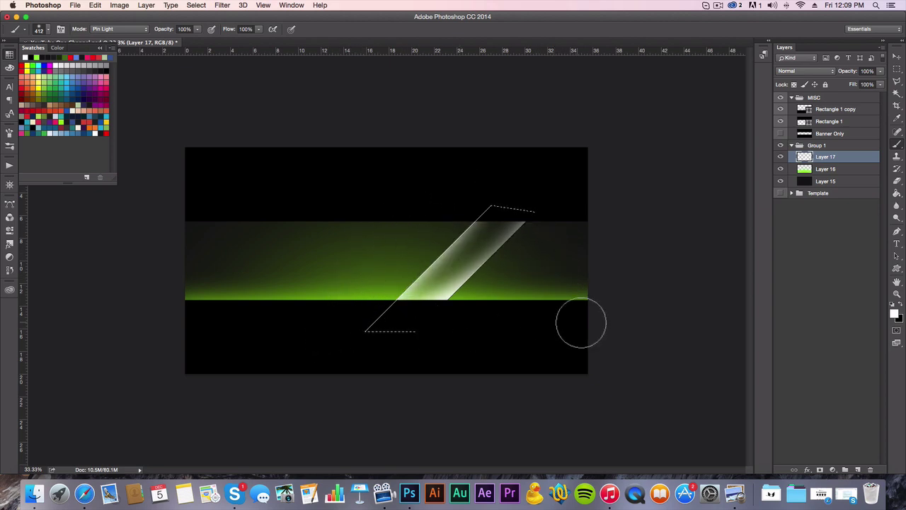
# Deselect the slanted stripe and set its layer's blend mode to Overlay
pyautogui.press('m')
pyautogui.hotkey('ctrl', 'd')
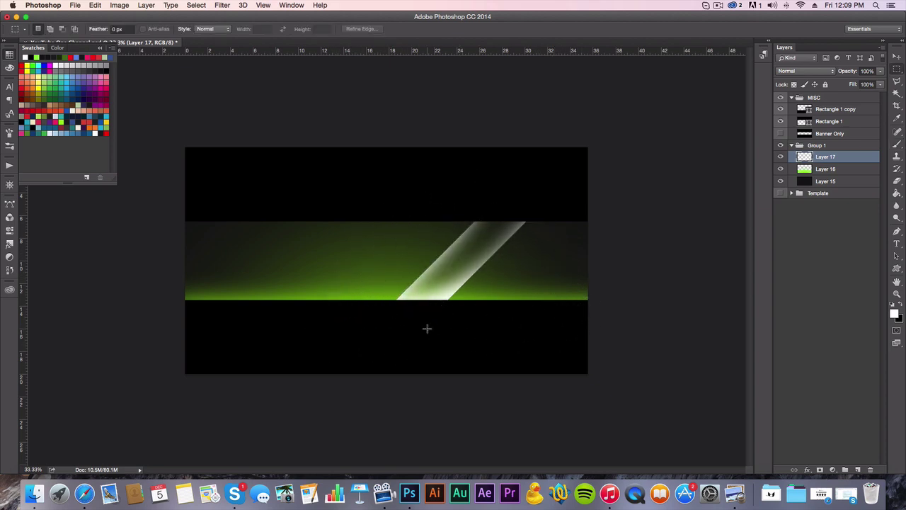
pyautogui.click(805, 71)
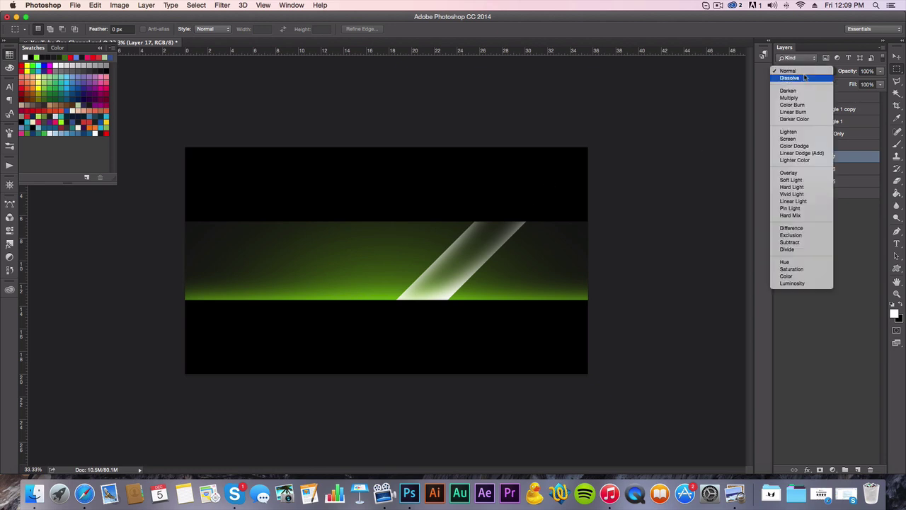
pyautogui.click(804, 75)
pyautogui.press('super+equal')
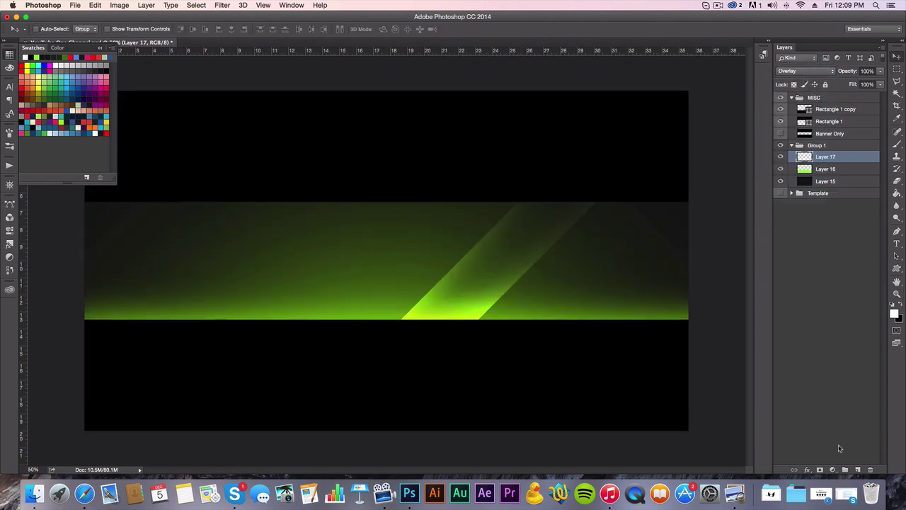
# Add a new layer above the stripe and render Clouds on it
pyautogui.click(857, 469)
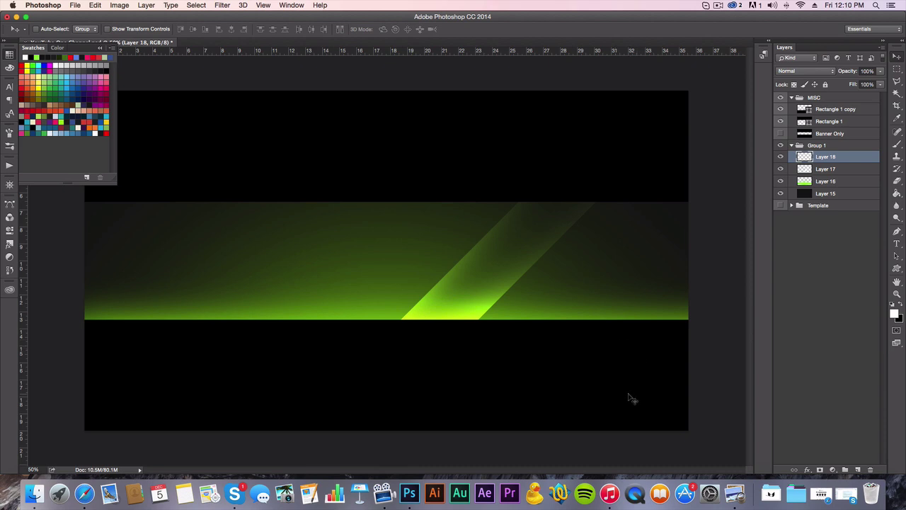
pyautogui.click(231, 4)
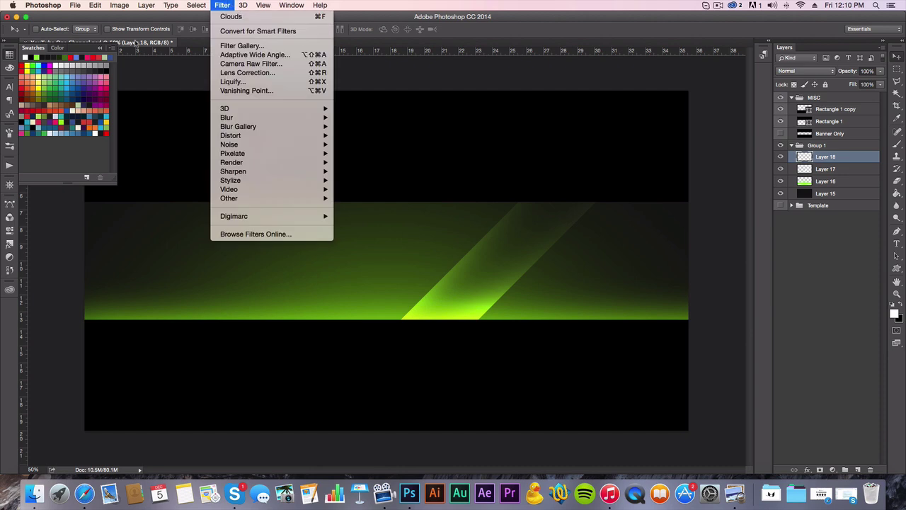
pyautogui.click(232, 16)
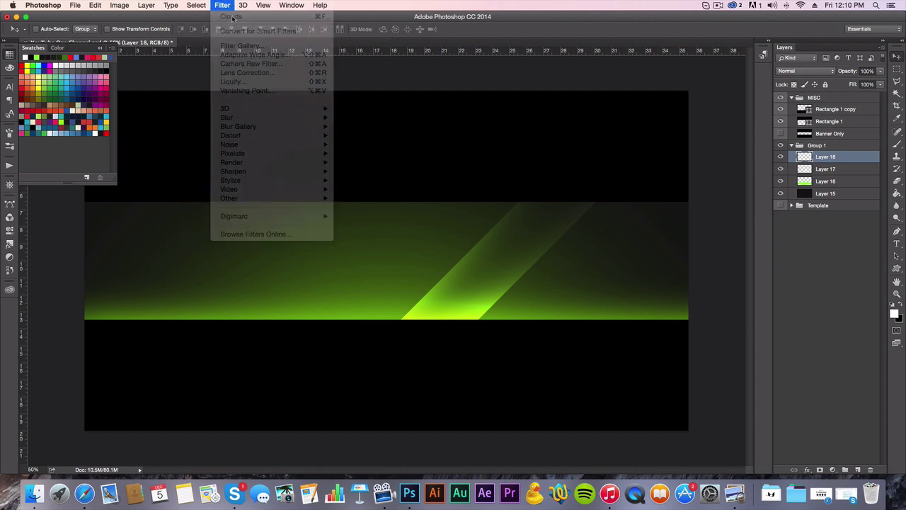
# Try the Screen and Soft Light blend modes on the clouds layer, using 20% opacity with Soft Light
pyautogui.click(797, 73)
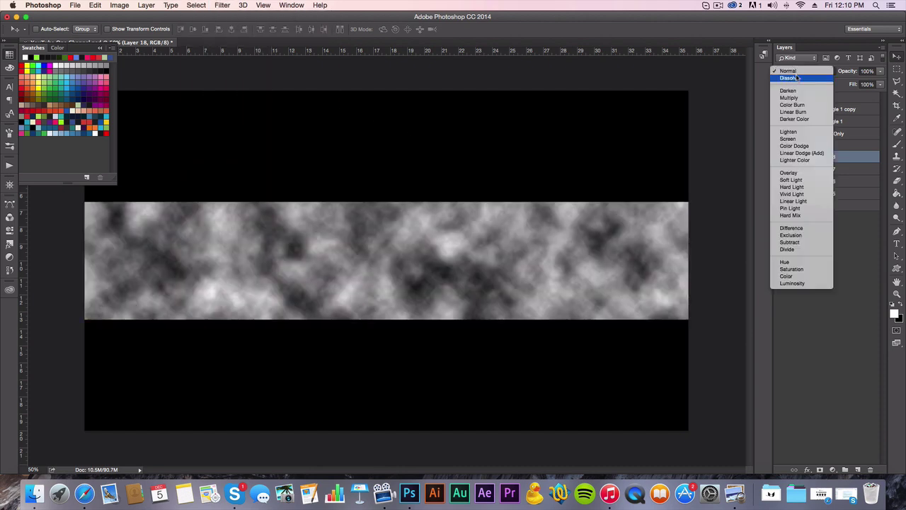
pyautogui.click(797, 77)
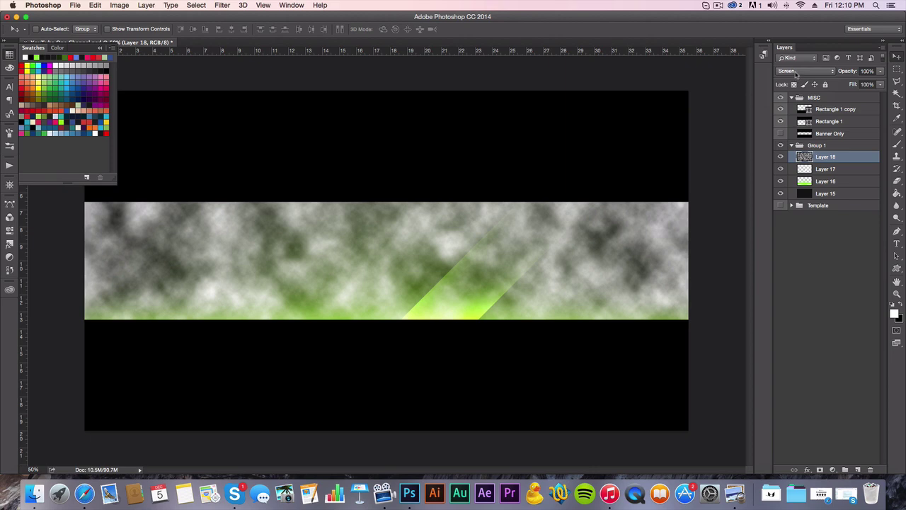
pyautogui.click(795, 73)
pyautogui.press('Down')
pyautogui.press('Down')
pyautogui.press('Down')
pyautogui.press('Down')
pyautogui.press('Down')
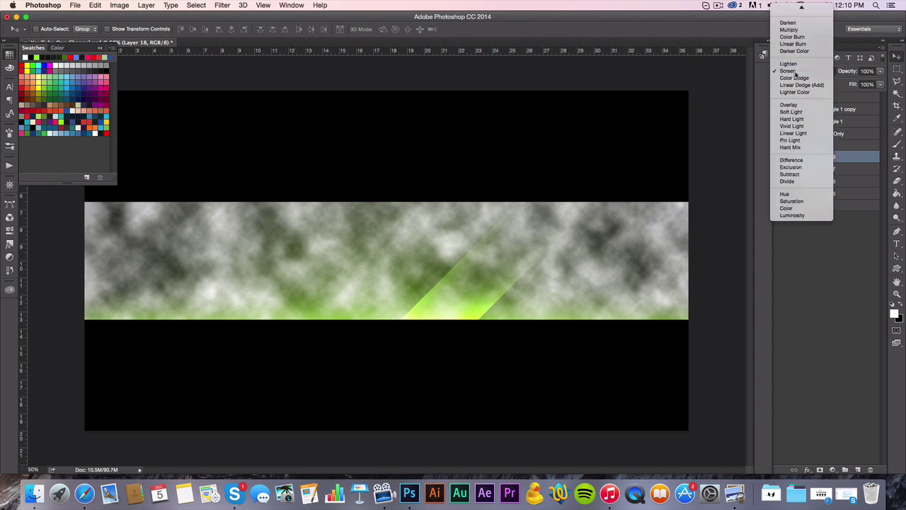
pyautogui.press('Return')
pyautogui.press('2')
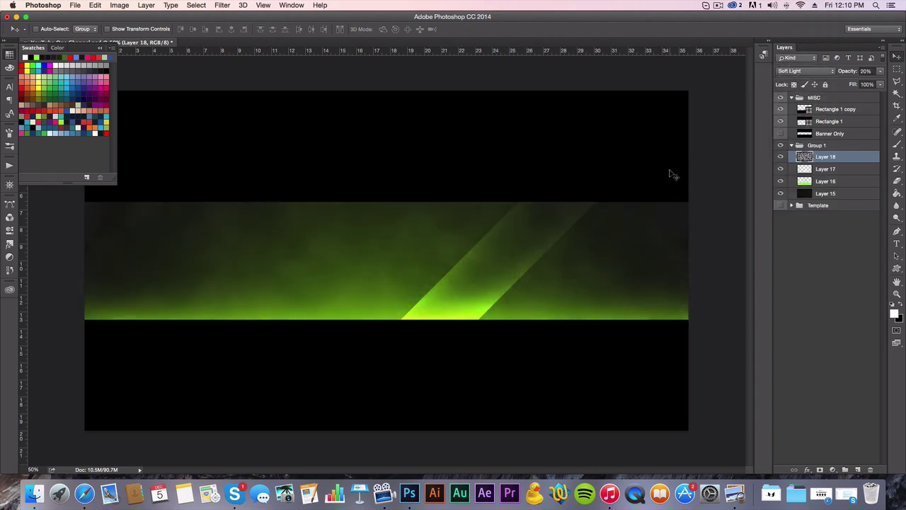
# Set the clouds layer to Overlay blending with 20% opacity
pyautogui.click(780, 75)
pyautogui.press('Up')
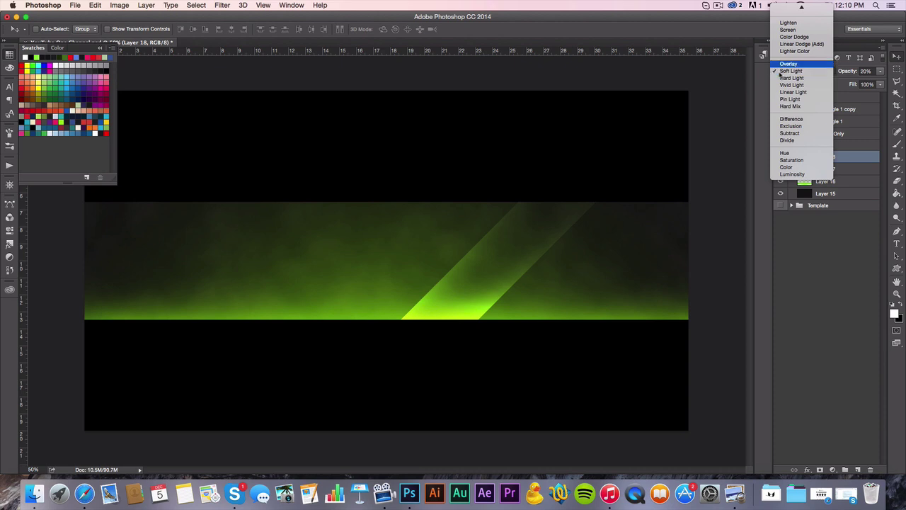
pyautogui.press('Return')
pyautogui.press('3')
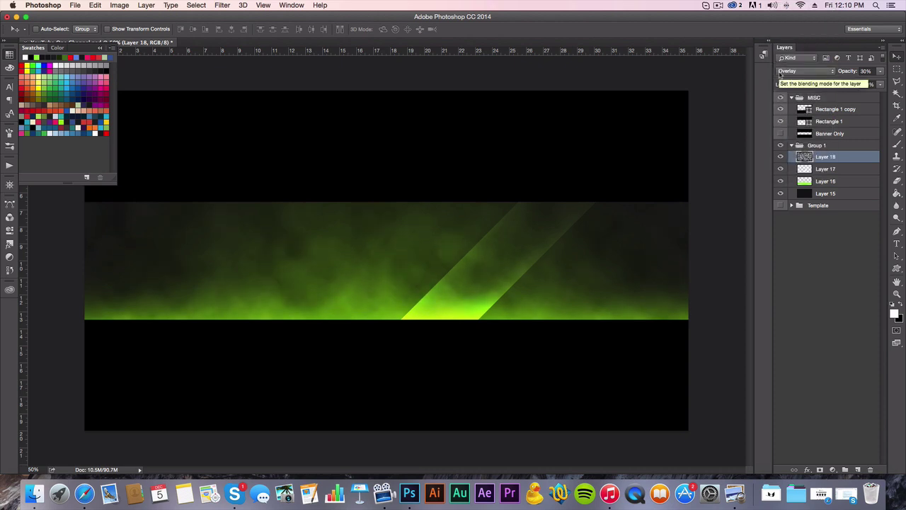
pyautogui.press('z')
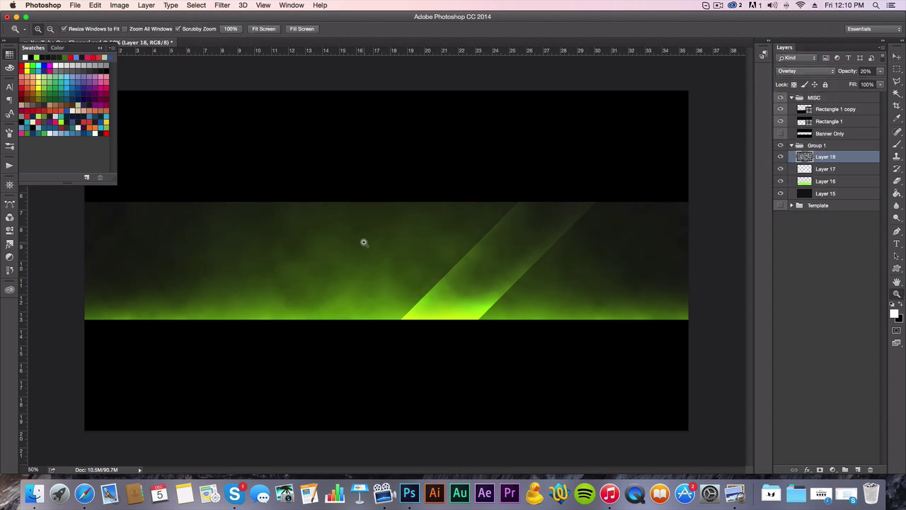
# Duplicate the clouds layer and merge the copy down into the original
pyautogui.press('v')
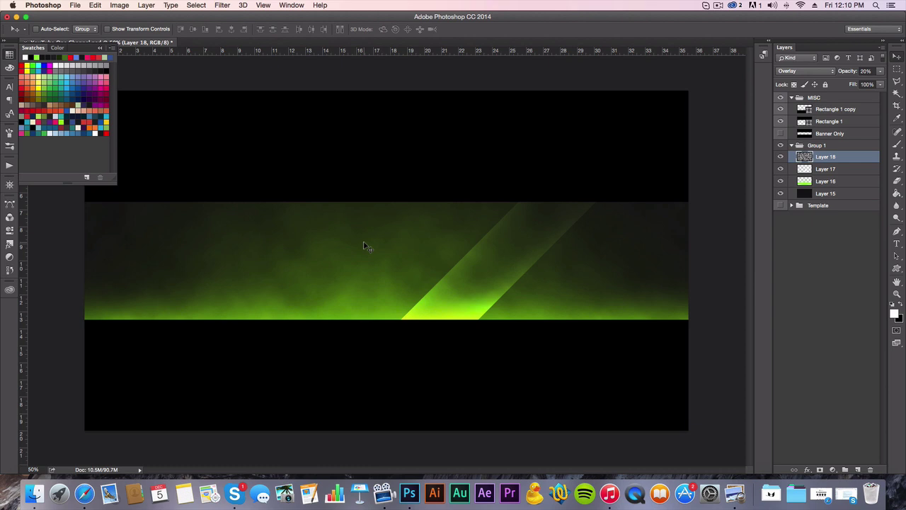
pyautogui.press('super+j')
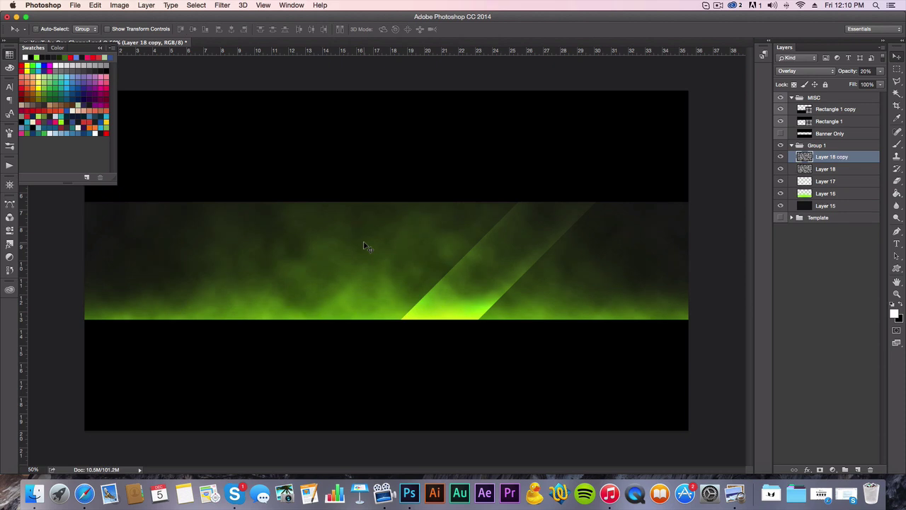
pyautogui.press('super+e')
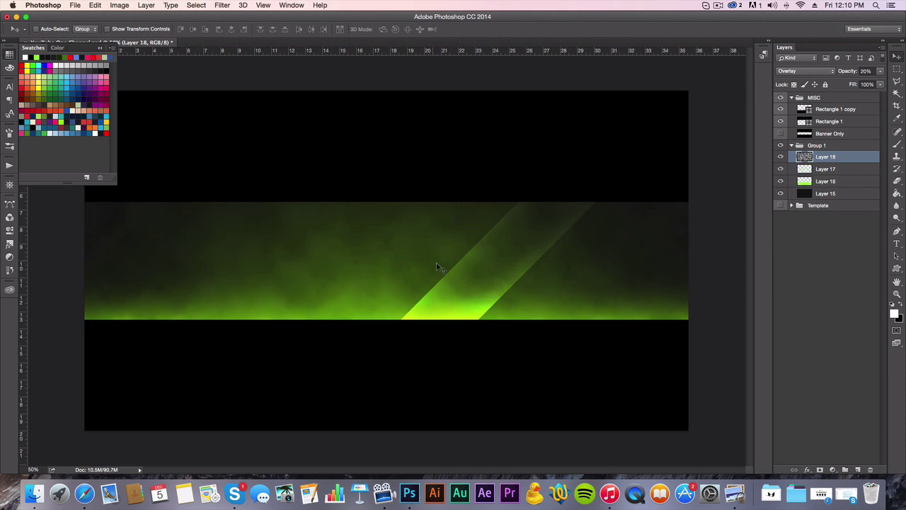
# Compare the new group with the finished Template design and its layers, ending with only the new group shown
pyautogui.click(791, 145)
pyautogui.click(780, 145)
pyautogui.click(780, 156)
pyautogui.click(791, 156)
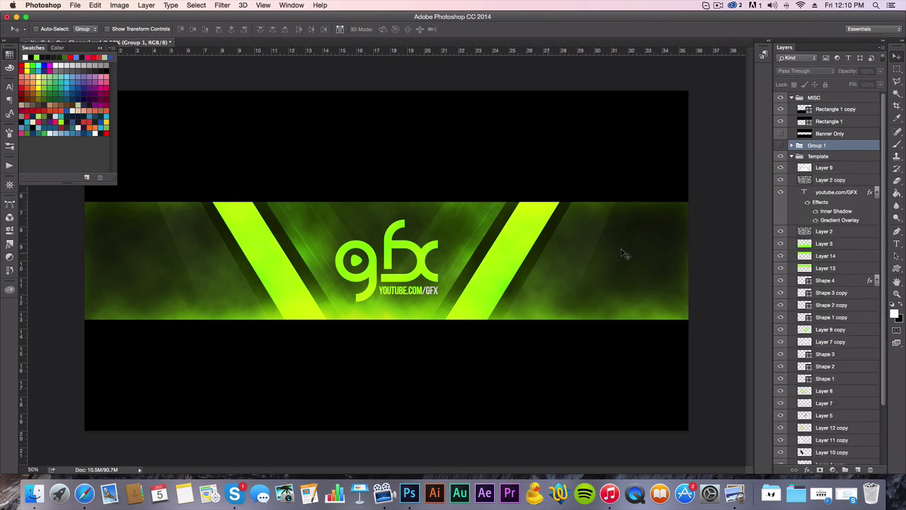
pyautogui.click(791, 156)
pyautogui.click(780, 157)
pyautogui.click(781, 145)
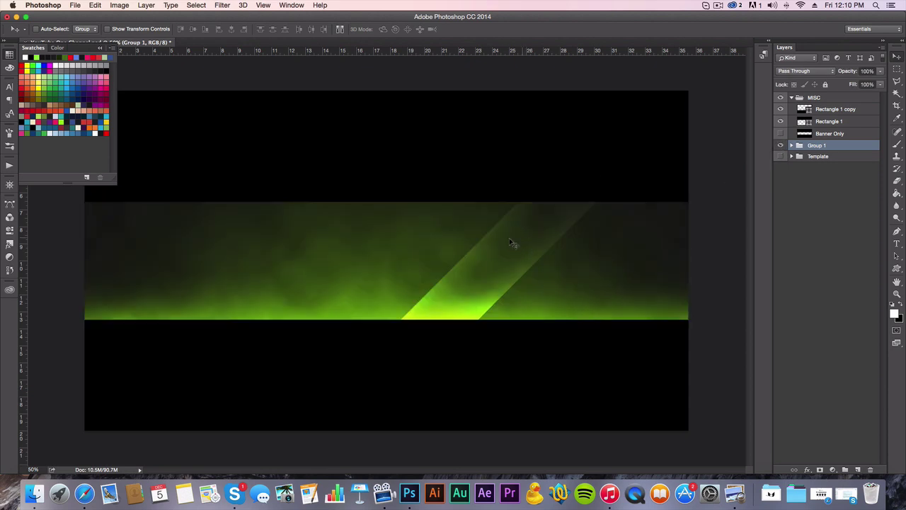
# Add a layer above the light stripe layer and outline a narrower diagonal band inside the stripe with the Polygonal Lasso, centering the selection
pyautogui.press('l')
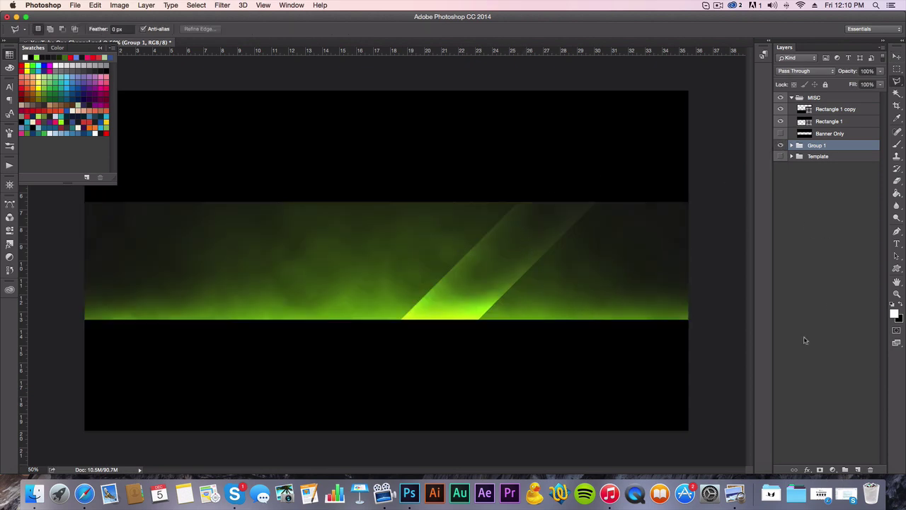
pyautogui.click(792, 146)
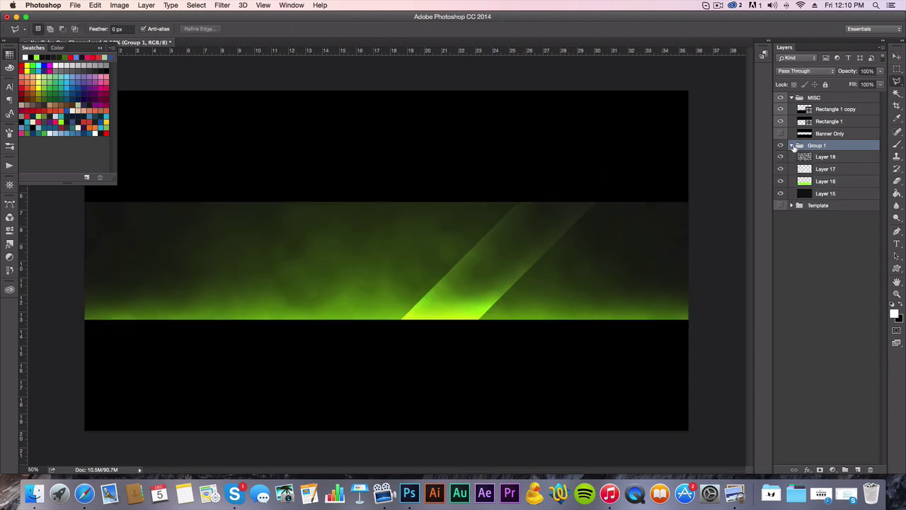
pyautogui.click(822, 169)
pyautogui.click(857, 469)
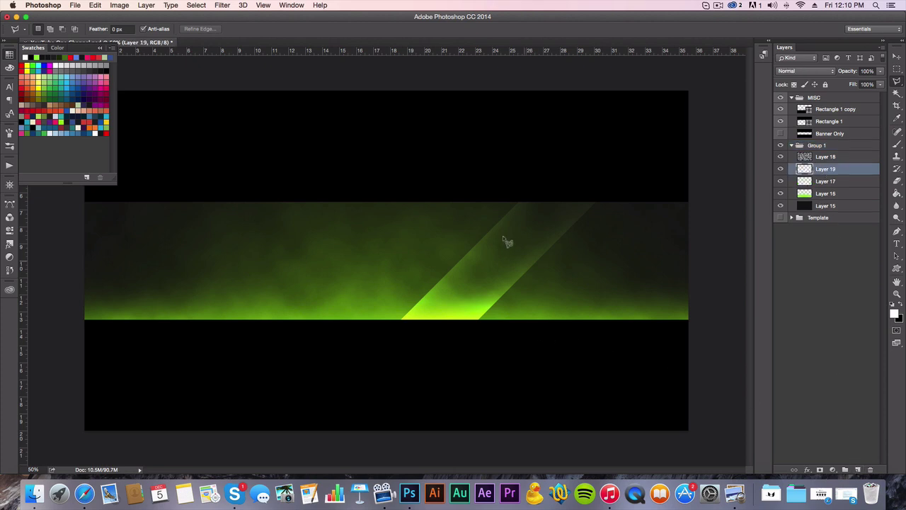
pyautogui.click(534, 198)
pyautogui.click(388, 341)
pyautogui.click(451, 342)
pyautogui.doubleClick(596, 197)
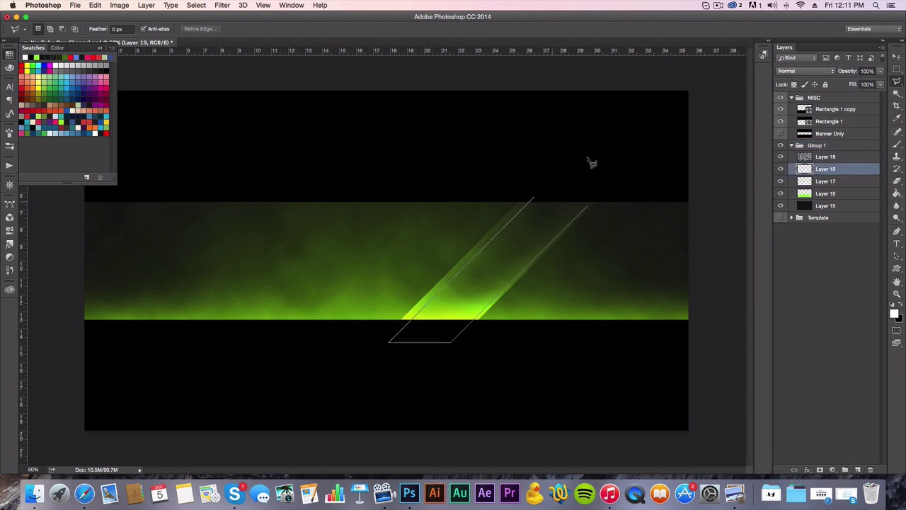
pyautogui.click(536, 198)
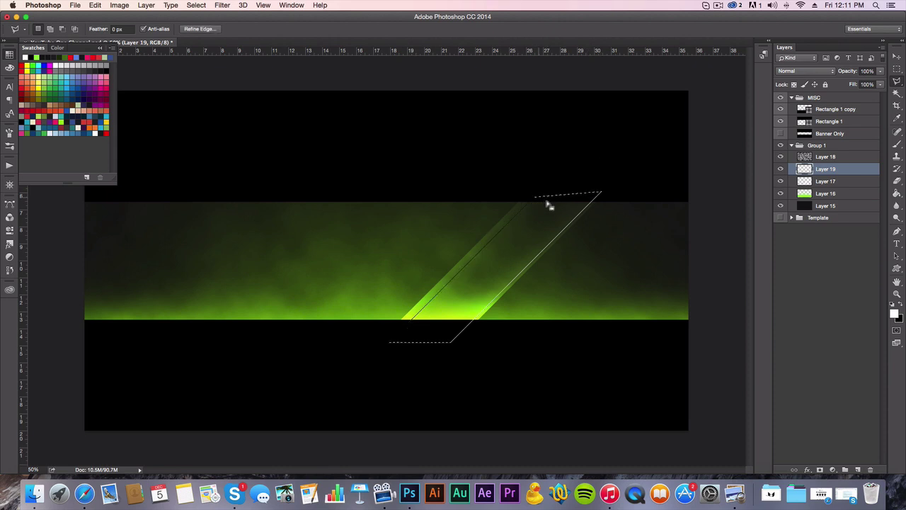
pyautogui.press('v')
pyautogui.press('m')
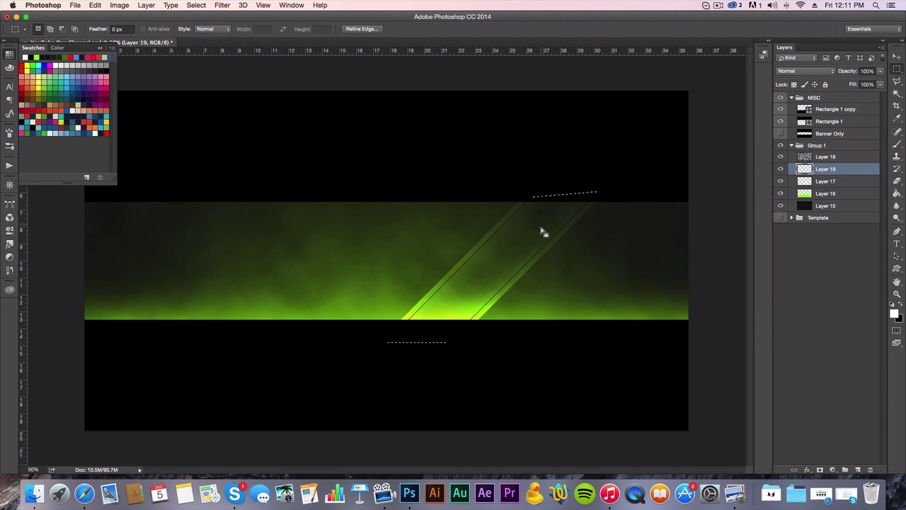
# Paint the selected band black on another new layer and clear the selection
pyautogui.click(857, 470)
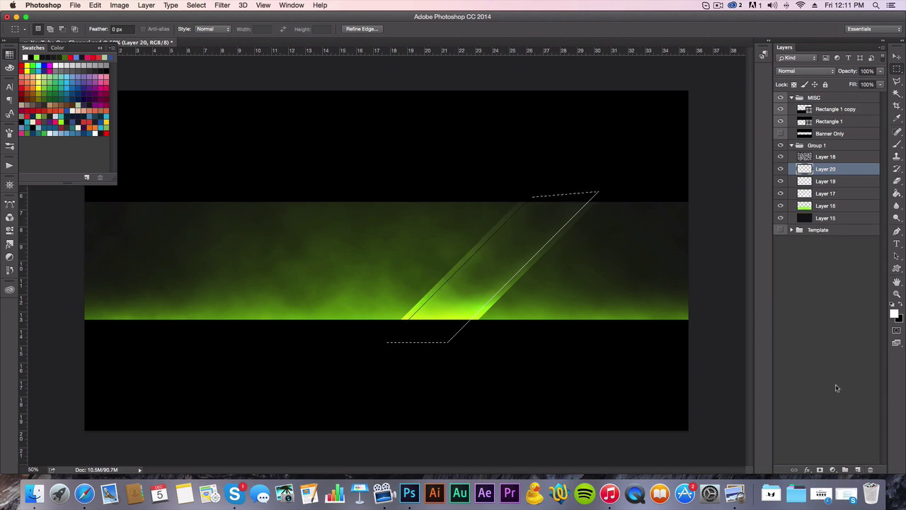
pyautogui.press('x')
pyautogui.press('b')
pyautogui.moveTo(540, 181)
pyautogui.mouseDown()
pyautogui.moveTo(363, 411)
pyautogui.moveTo(482, 334)
pyautogui.moveTo(470, 307)
pyautogui.mouseUp()
pyautogui.press('m')
pyautogui.hotkey('ctrl', 'd')
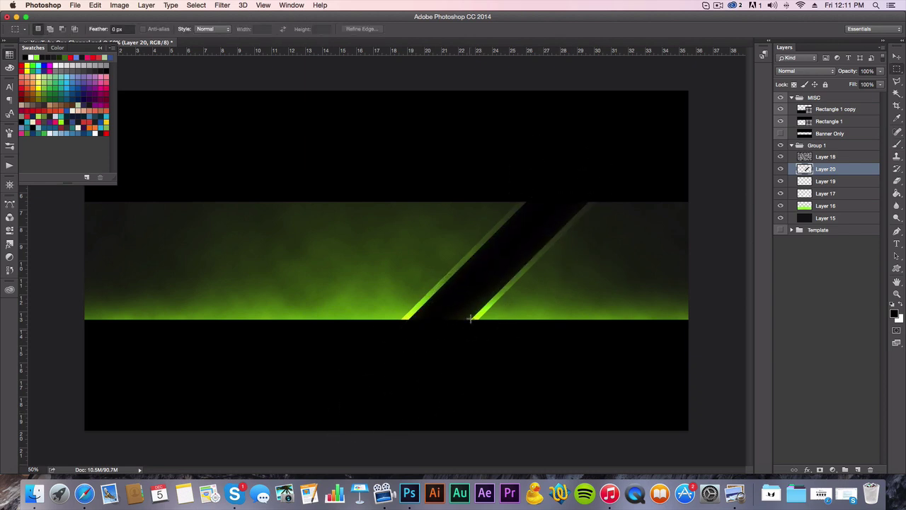
# Set the black band layer to Overlay blending at 20% opacity and delete the empty Layer 19 beneath it
pyautogui.click(796, 77)
pyautogui.press('o')
pyautogui.press('Return')
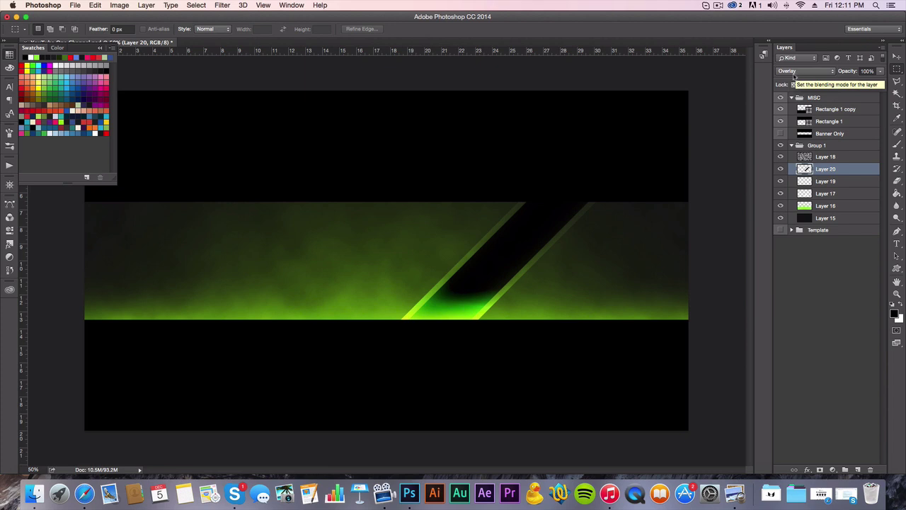
pyautogui.press('v')
pyautogui.press('3')
pyautogui.press('1')
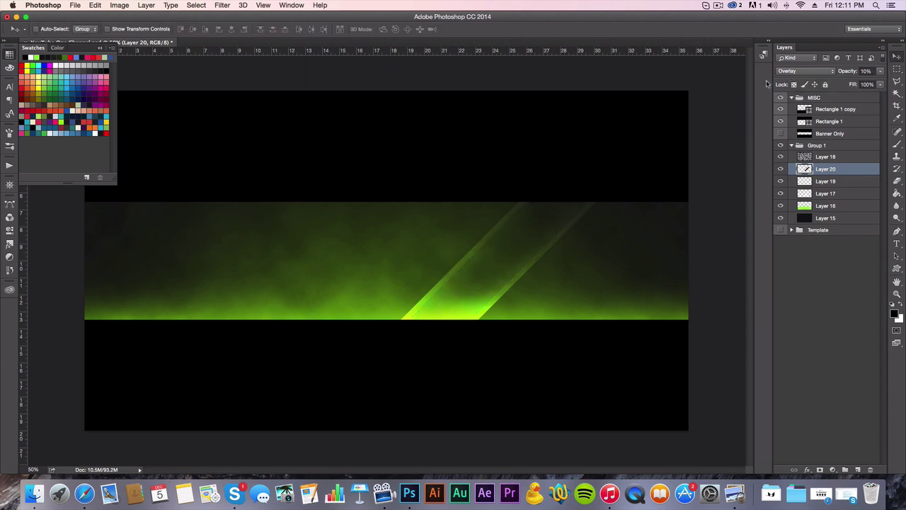
pyautogui.press('2')
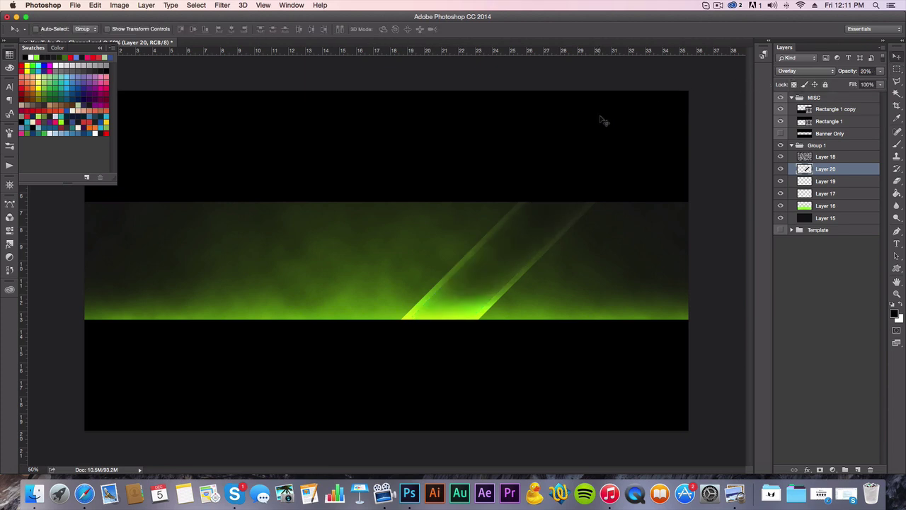
pyautogui.click(817, 182)
pyautogui.press('Delete')
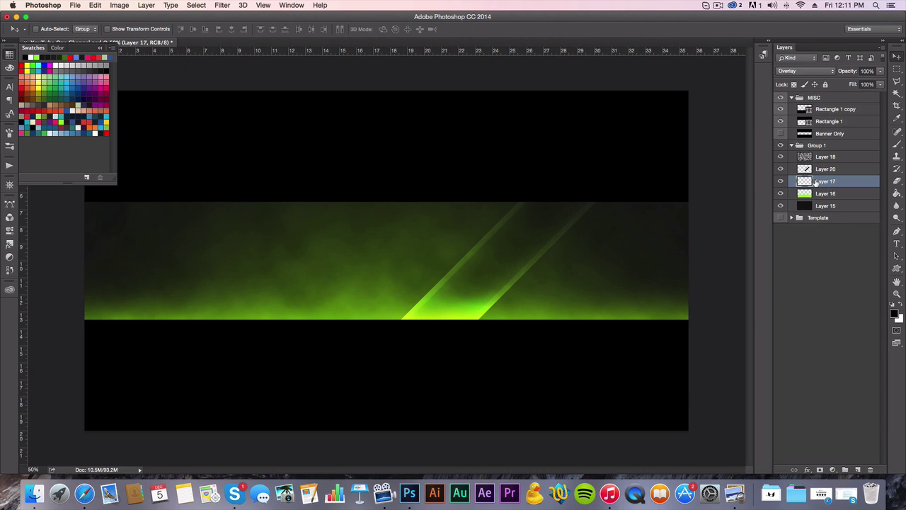
# Compare the new group with the finished Template design up close, ending with only the new group shown
pyautogui.click(792, 145)
pyautogui.click(792, 145)
pyautogui.click(792, 145)
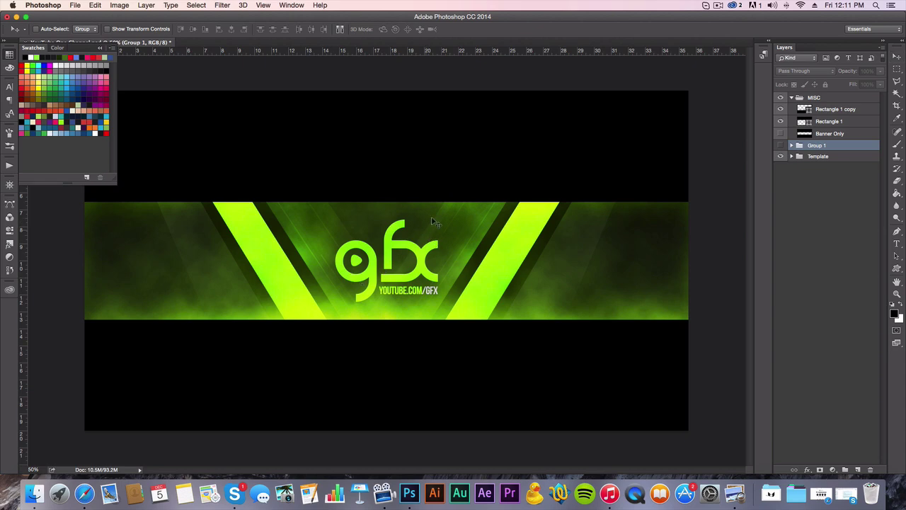
pyautogui.scroll(2, 427, 227)
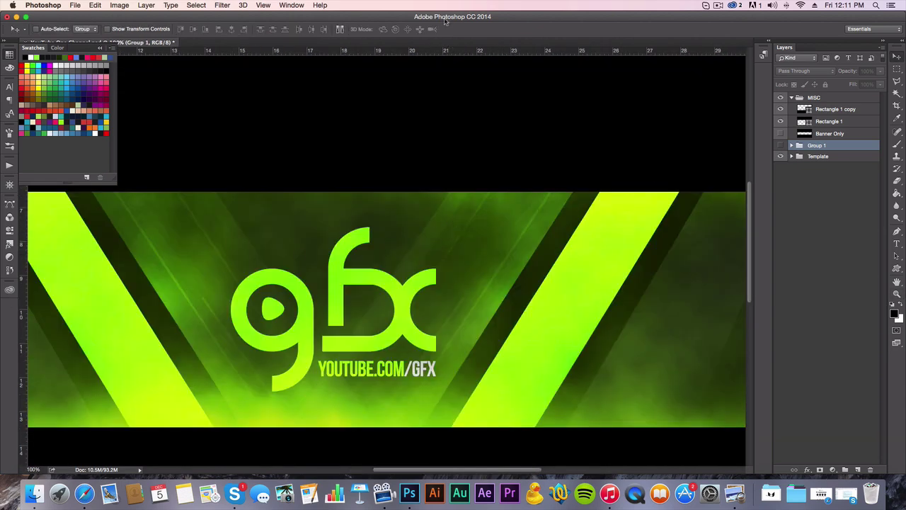
pyautogui.click(780, 156)
pyautogui.click(780, 145)
pyautogui.press('z')
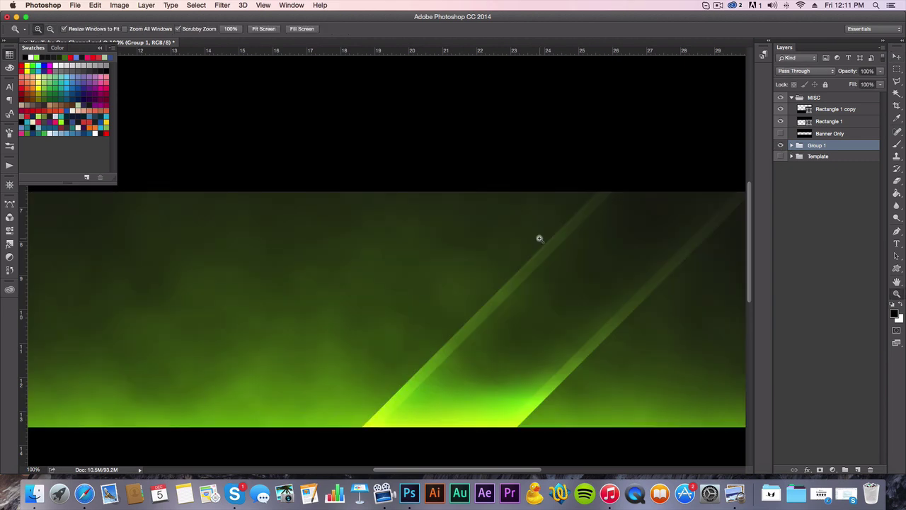
pyautogui.keyDown('alt'); pyautogui.click(539, 238); pyautogui.keyUp('alt')
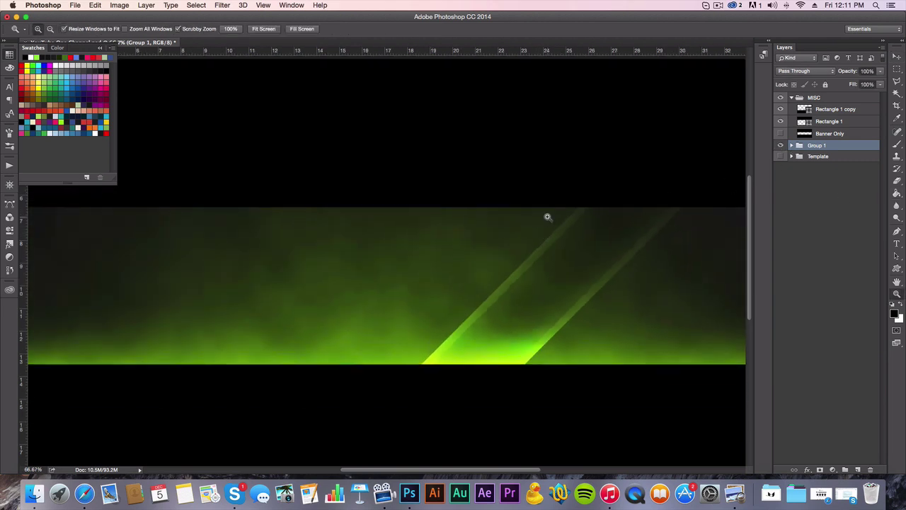
pyautogui.keyDown('alt'); pyautogui.click(550, 216); pyautogui.keyUp('alt')
pyautogui.press('v')
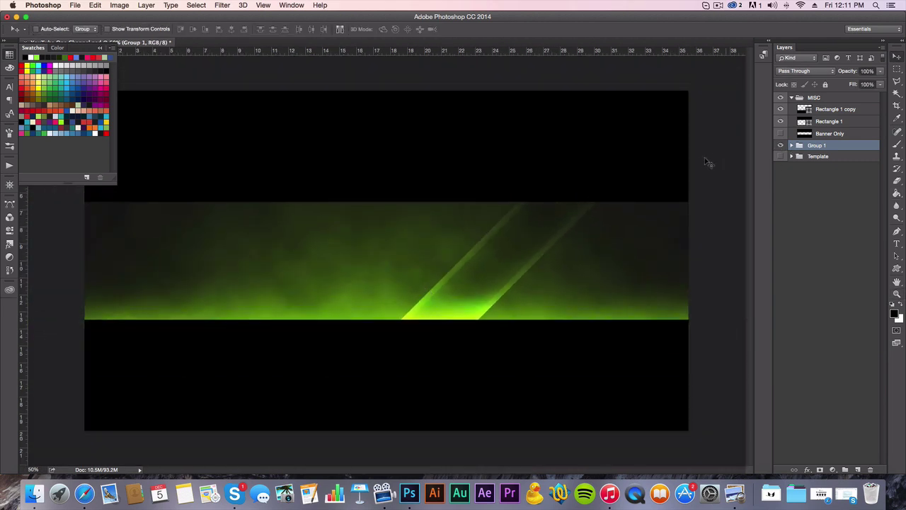
# Add a layer above the black band layer and lasso a wider diagonal band overlapping the light stripe's right edge
pyautogui.click(791, 145)
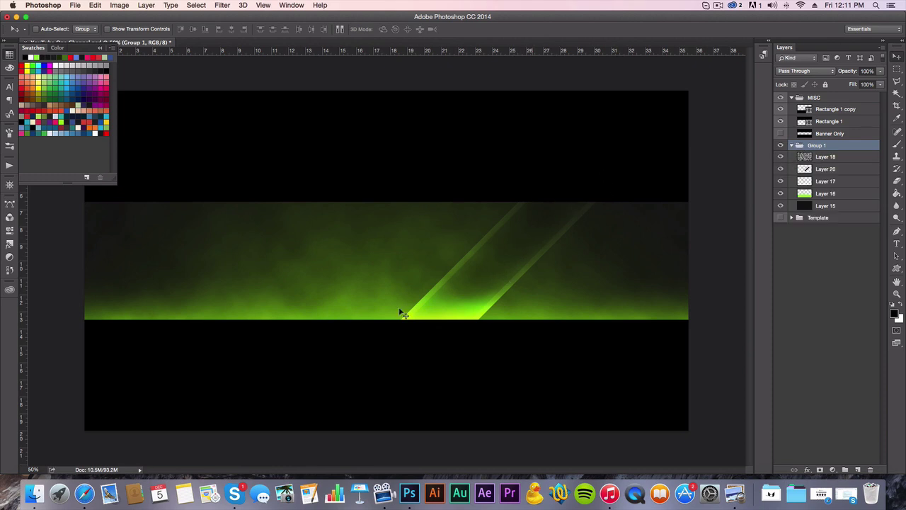
pyautogui.click(827, 175)
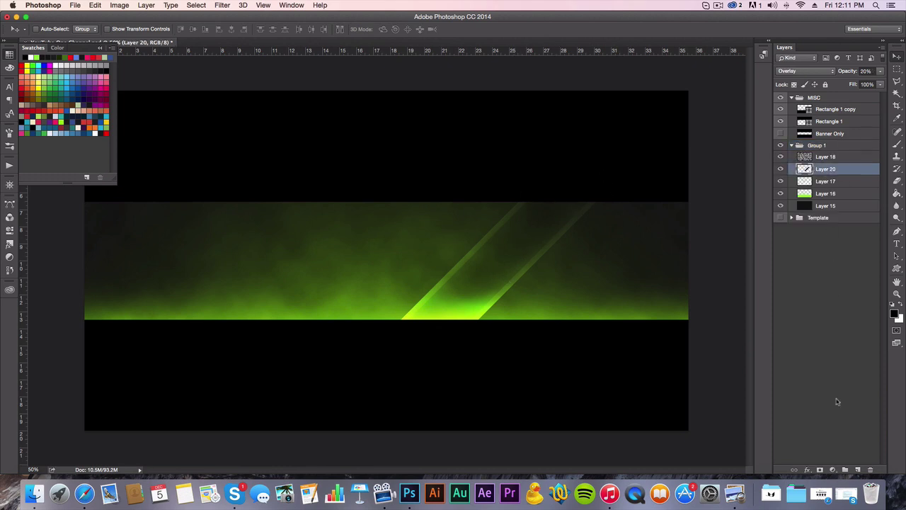
pyautogui.click(857, 469)
pyautogui.press('l')
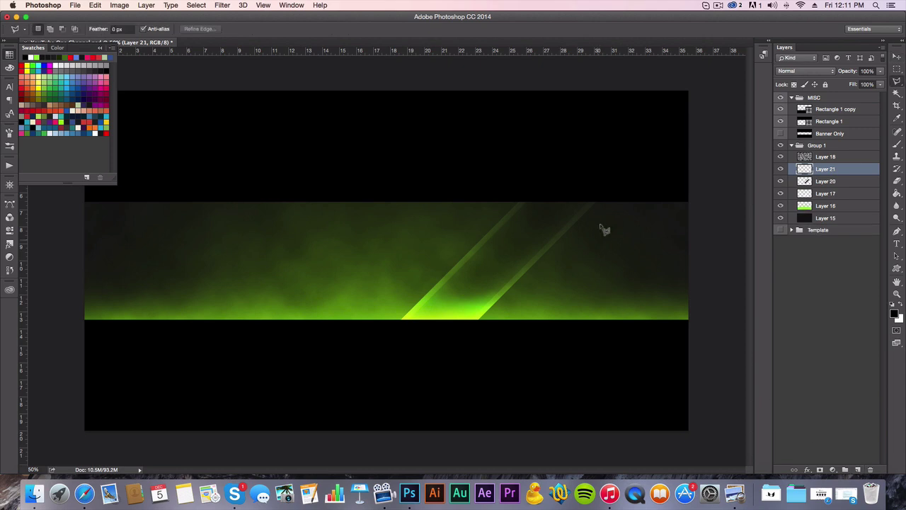
pyautogui.click(589, 189)
pyautogui.click(424, 352)
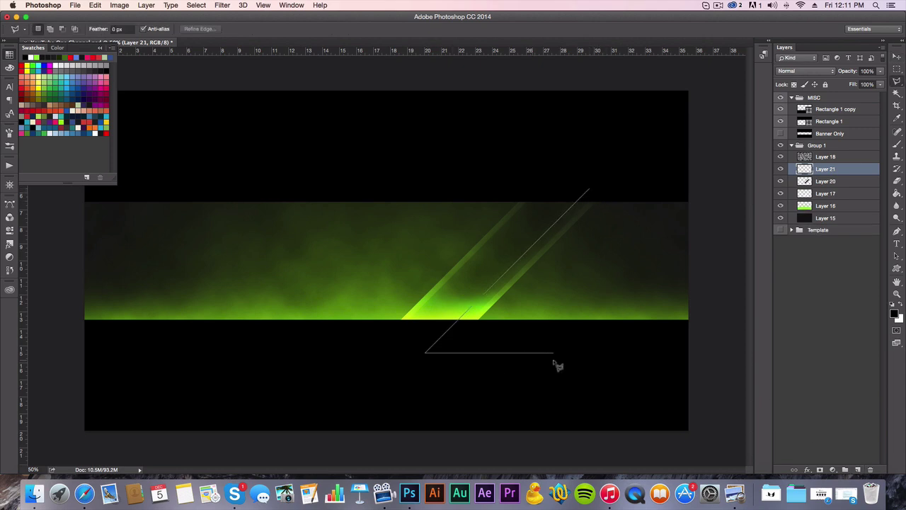
pyautogui.click(510, 352)
pyautogui.click(626, 236)
pyautogui.click(672, 189)
pyautogui.click(593, 196)
# Paint the selected wide band black on a new layer and clear the selection
pyautogui.press('b')
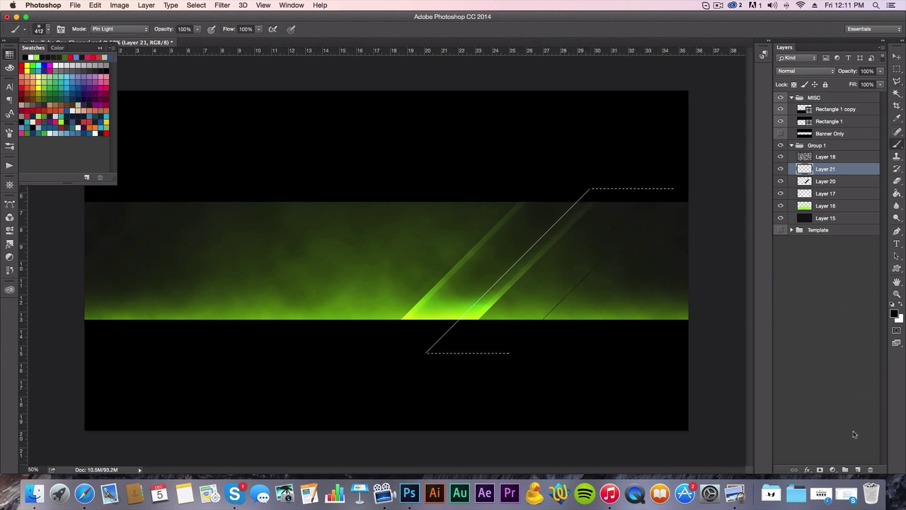
pyautogui.click(857, 470)
pyautogui.moveTo(637, 191)
pyautogui.mouseDown()
pyautogui.moveTo(397, 463)
pyautogui.moveTo(637, 208)
pyautogui.moveTo(467, 344)
pyautogui.moveTo(616, 202)
pyautogui.mouseUp()
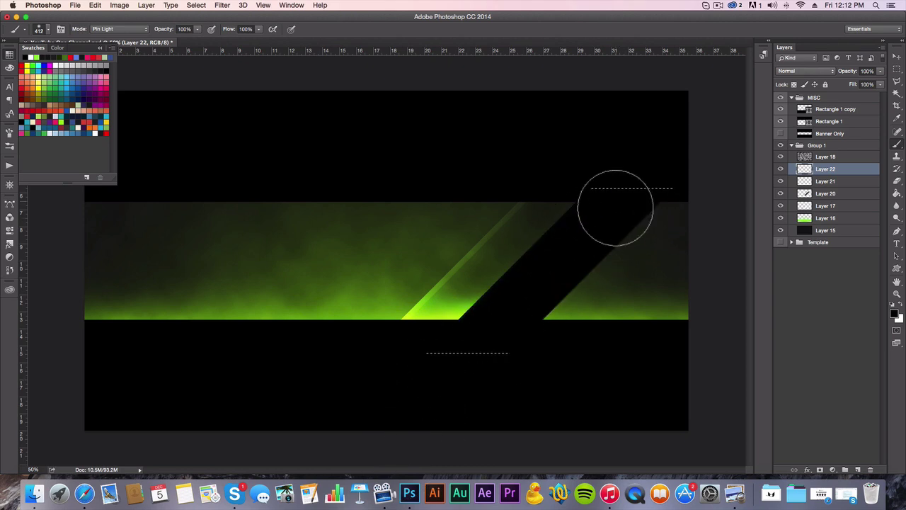
pyautogui.press('super+d')
# Set the wide black band to 30% opacity and move its layer below the light stripe layer, Layer 17
pyautogui.press('v')
pyautogui.press('3')
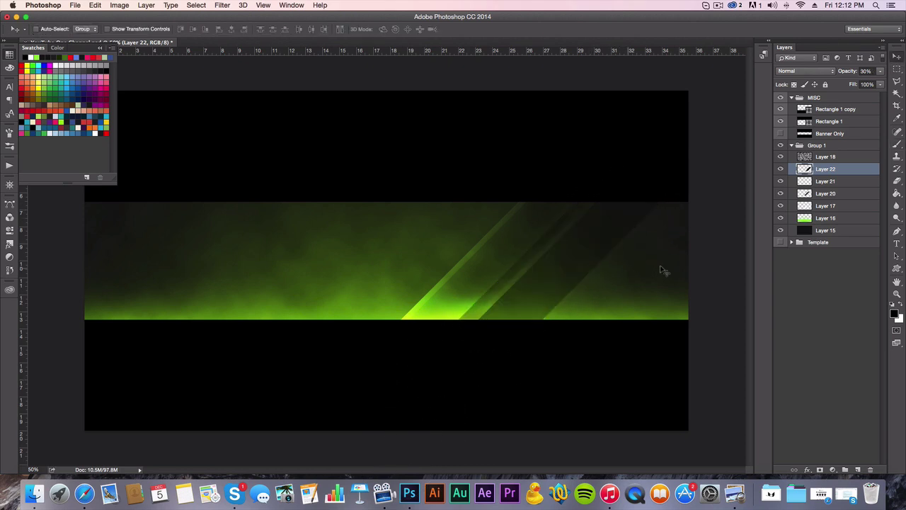
pyautogui.moveTo(825, 170); pyautogui.dragTo(826, 211)
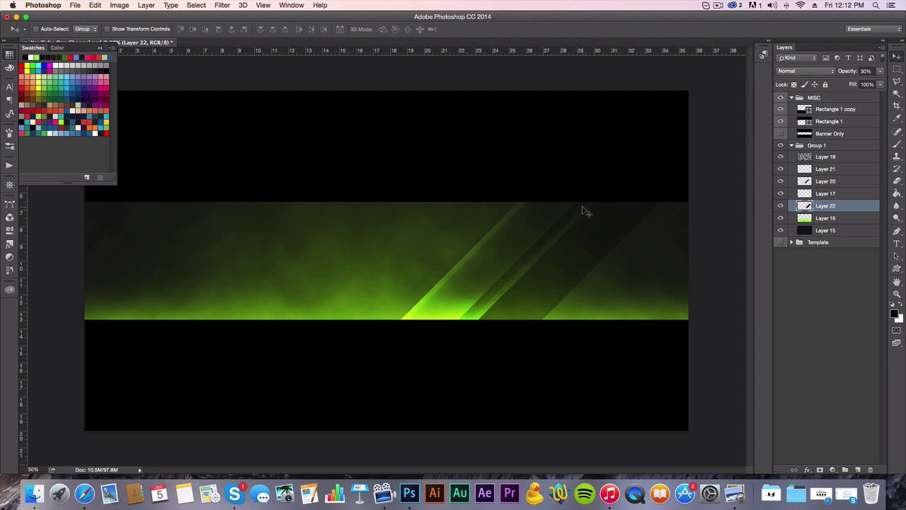
# Erase the part of the wide dark band that overlaps the light stripe
pyautogui.press('e')
pyautogui.moveTo(541, 242); pyautogui.dragTo(453, 336)
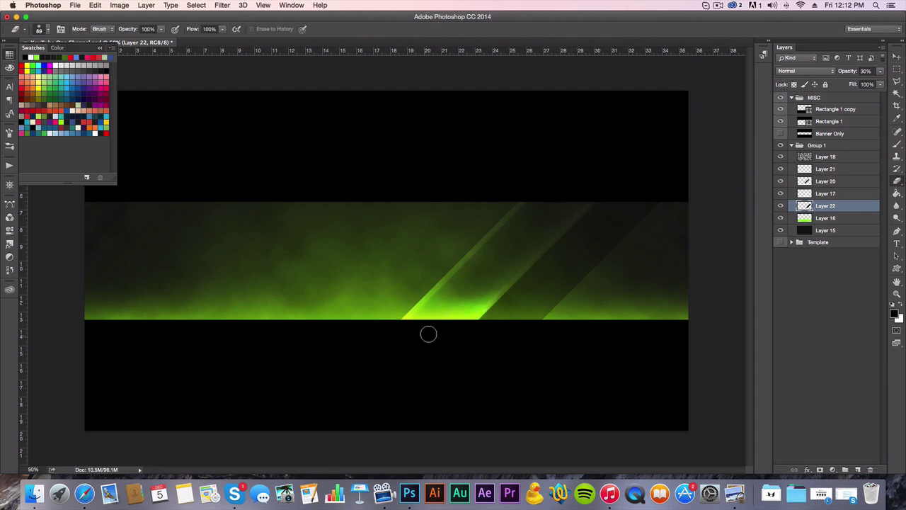
pyautogui.press('z')
pyautogui.keyDown('alt'); pyautogui.click(485, 299); pyautogui.keyUp('alt')
pyautogui.click(488, 262)
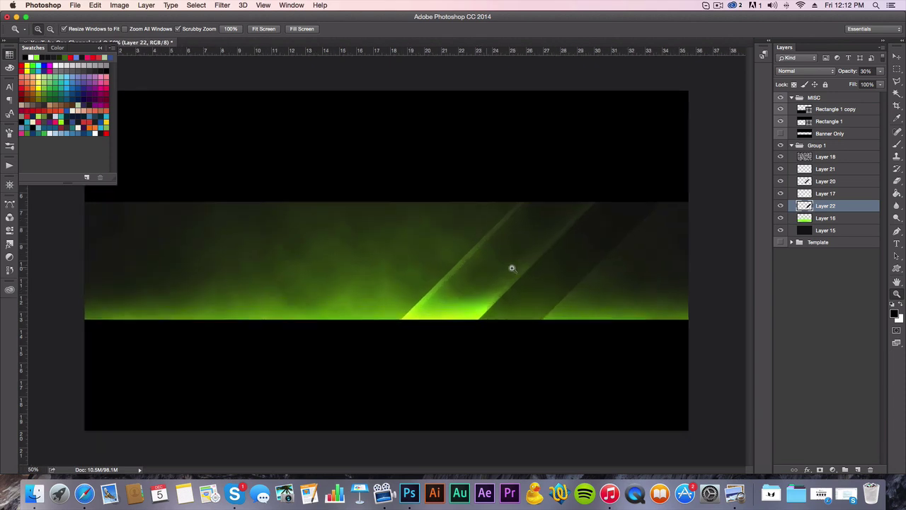
# Lasso another diagonal band overlapping the right edge of the wide dark band
pyautogui.press('l')
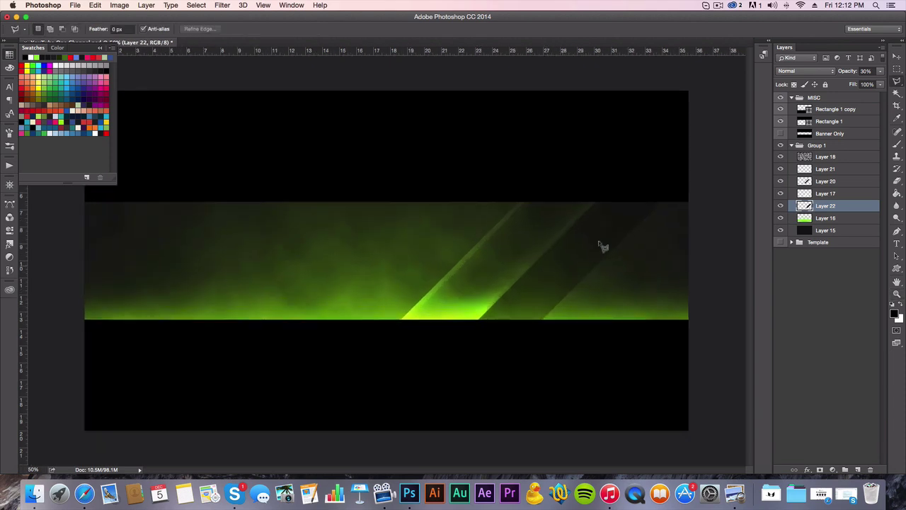
pyautogui.click(640, 200)
pyautogui.click(494, 345)
pyautogui.click(559, 345)
pyautogui.click(711, 190)
pyautogui.click(645, 205)
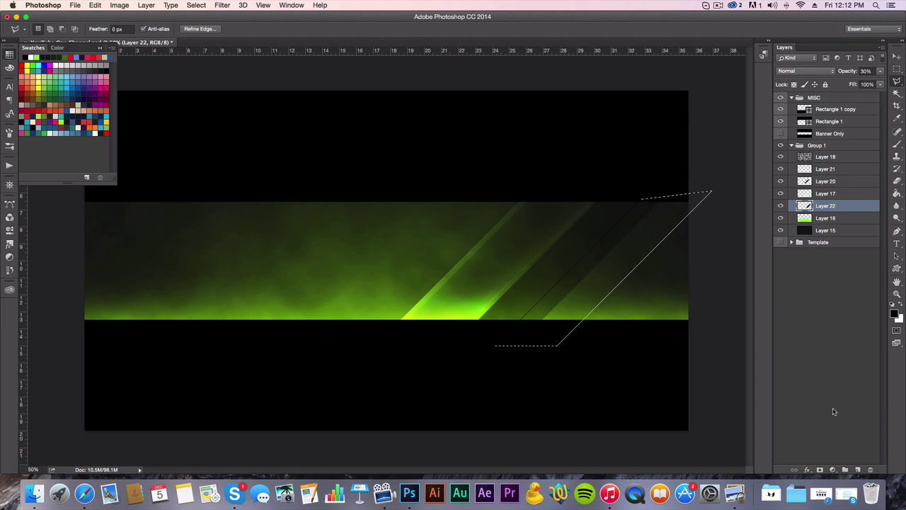
# Paint the selected band white on a new layer above Layer 22 and clear the selection
pyautogui.click(857, 470)
pyautogui.press('b')
pyautogui.press('x')
pyautogui.moveTo(688, 286)
pyautogui.mouseDown()
pyautogui.moveTo(668, 209)
pyautogui.moveTo(532, 363)
pyautogui.moveTo(558, 329)
pyautogui.moveTo(702, 210)
pyautogui.moveTo(559, 296)
pyautogui.mouseUp()
pyautogui.press('m')
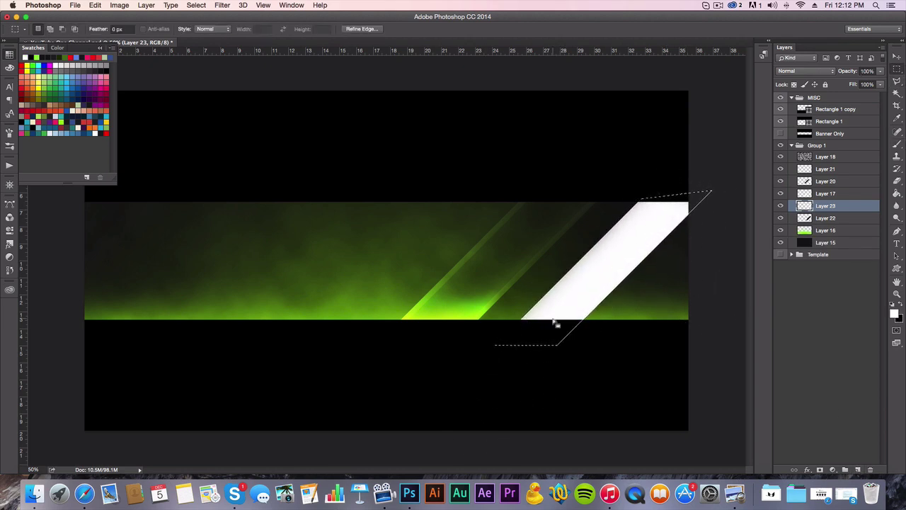
pyautogui.click(658, 237)
# Set the white band layer to Overlay blending at 30% opacity
pyautogui.press('v')
pyautogui.click(809, 73)
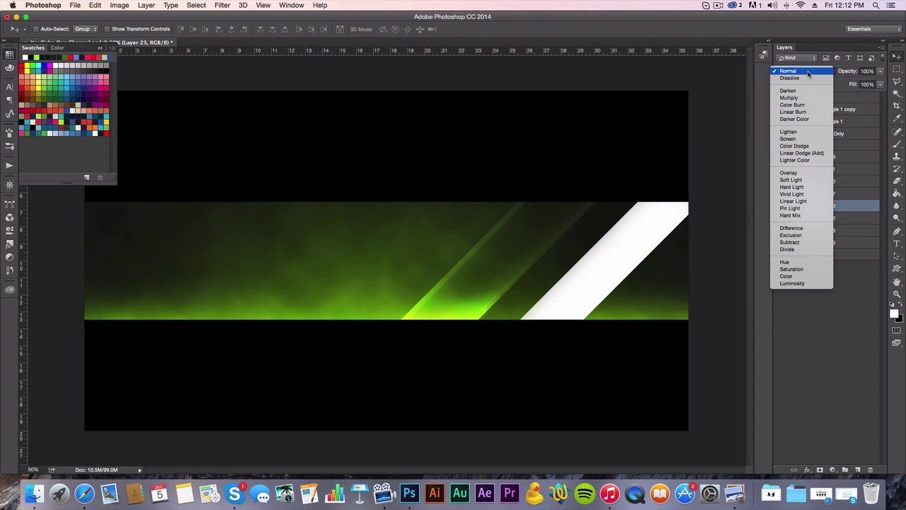
pyautogui.click(789, 172)
pyautogui.press('3')
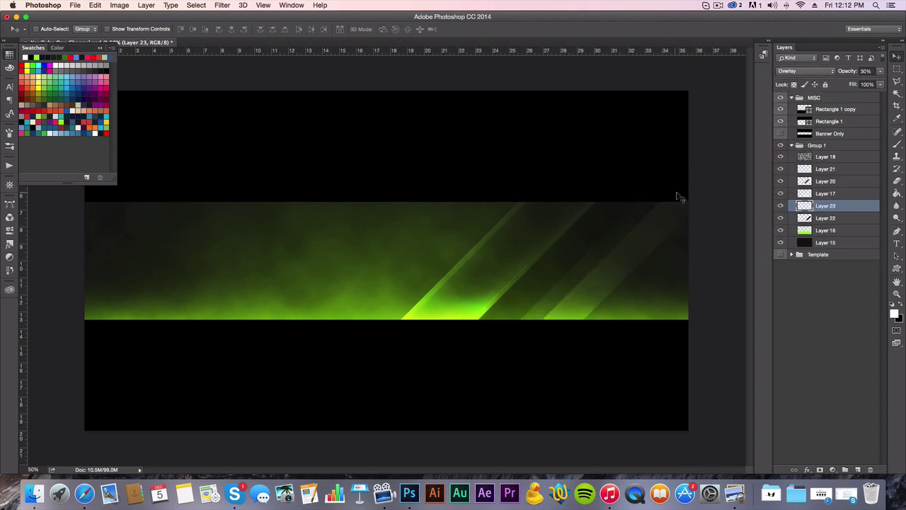
# Enlarge the soft eraser to 146 px and fade out the lower end of the white band
pyautogui.press('c')
pyautogui.press('v')
pyautogui.press('e')
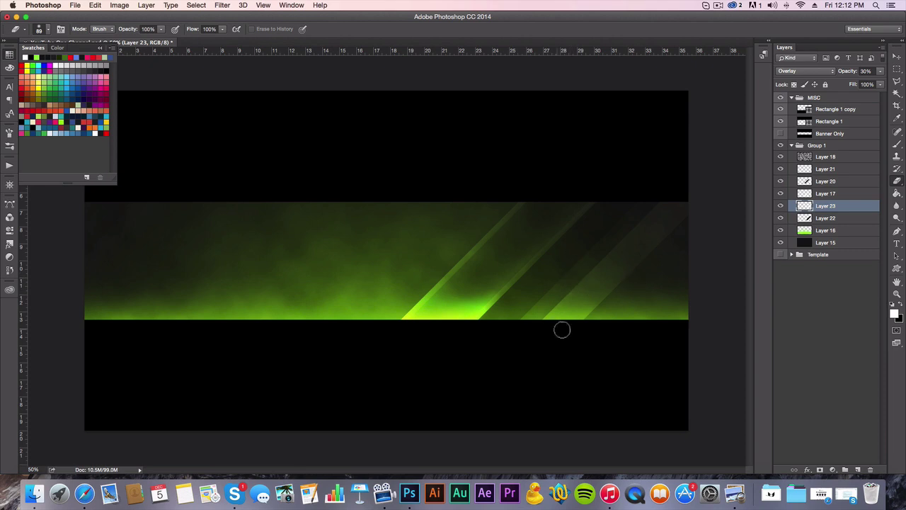
pyautogui.rightClick(623, 284)
pyautogui.moveTo(698, 306); pyautogui.dragTo(706, 306)
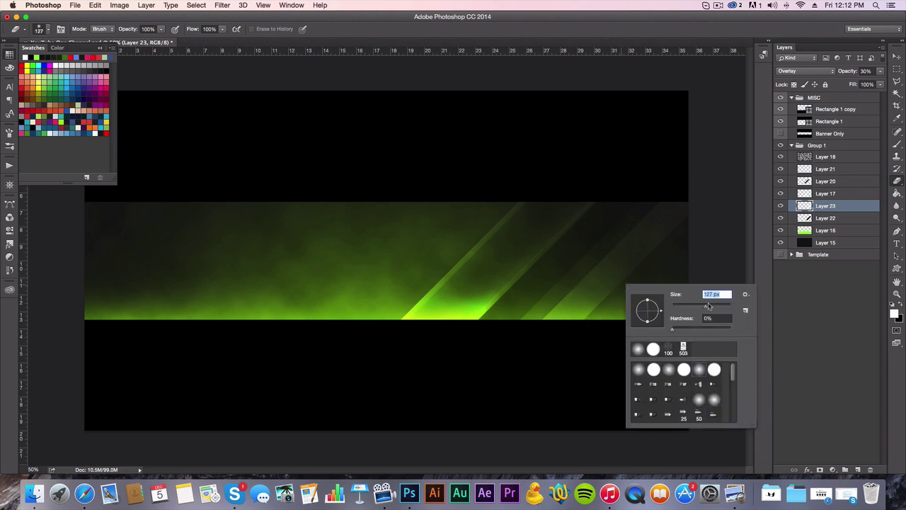
pyautogui.press('Return')
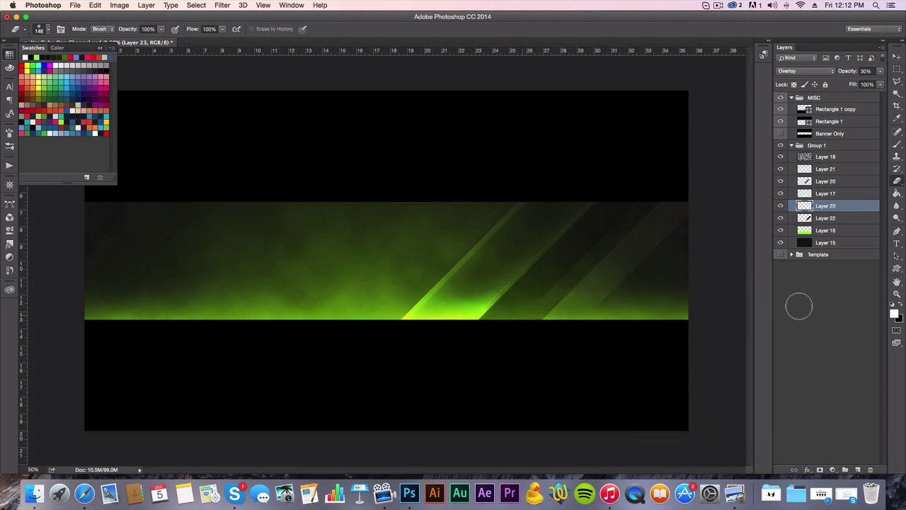
# Fade out the upper end of the white overlay band on Layer 23 with the soft eraser
pyautogui.moveTo(669, 208)
pyautogui.mouseDown()
pyautogui.moveTo(588, 215)
pyautogui.moveTo(613, 198)
pyautogui.moveTo(656, 182)
pyautogui.moveTo(552, 291)
pyautogui.moveTo(638, 206)
pyautogui.mouseUp()
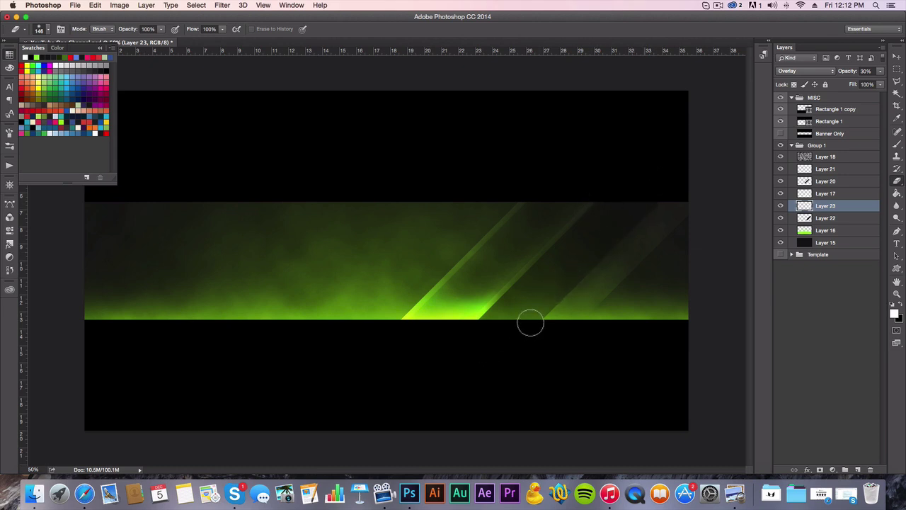
pyautogui.moveTo(664, 175)
pyautogui.mouseDown()
pyautogui.moveTo(514, 315)
pyautogui.moveTo(616, 197)
pyautogui.moveTo(564, 284)
pyautogui.moveTo(592, 248)
pyautogui.mouseUp()
pyautogui.press('z')
pyautogui.keyDown('alt'); pyautogui.click(581, 269); pyautogui.keyUp('alt')
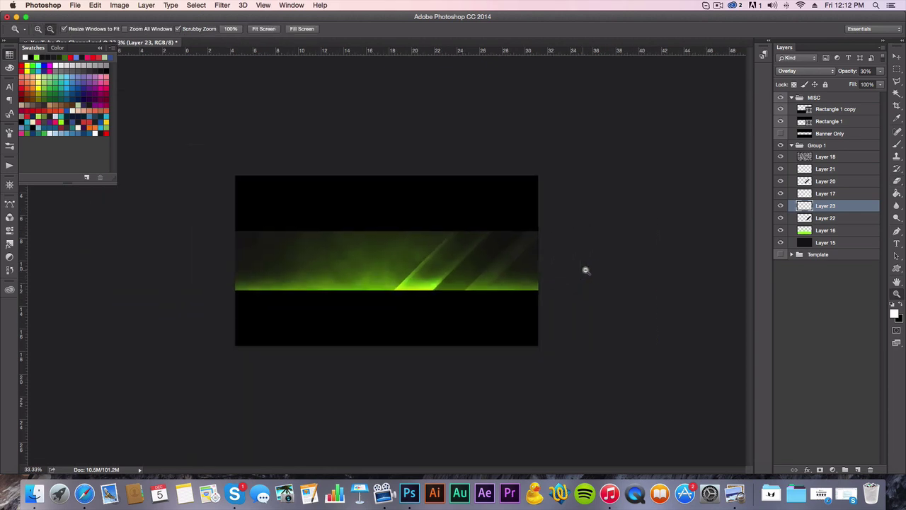
pyautogui.press('v')
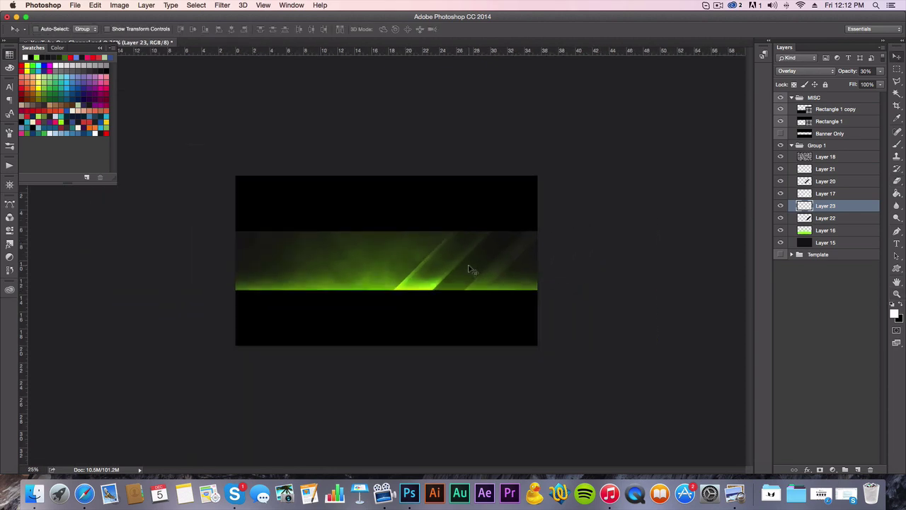
pyautogui.press('z')
pyautogui.click(482, 251)
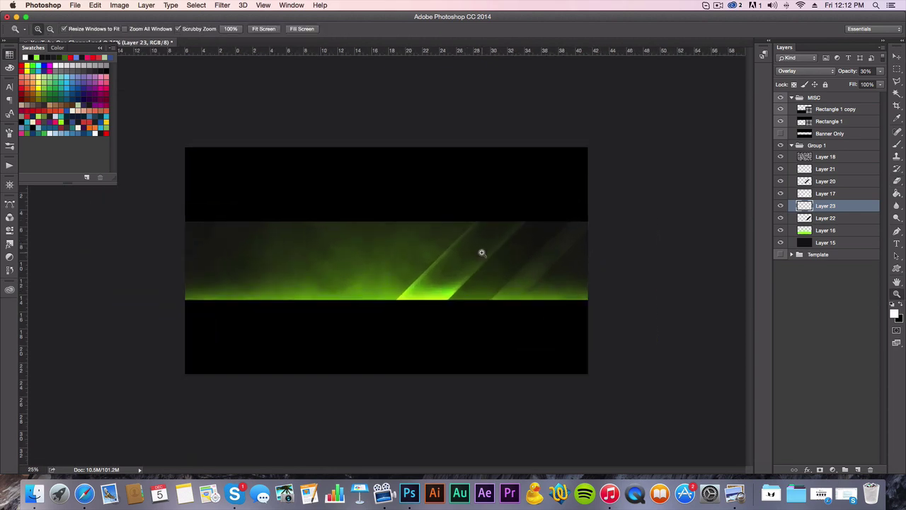
pyautogui.press('v')
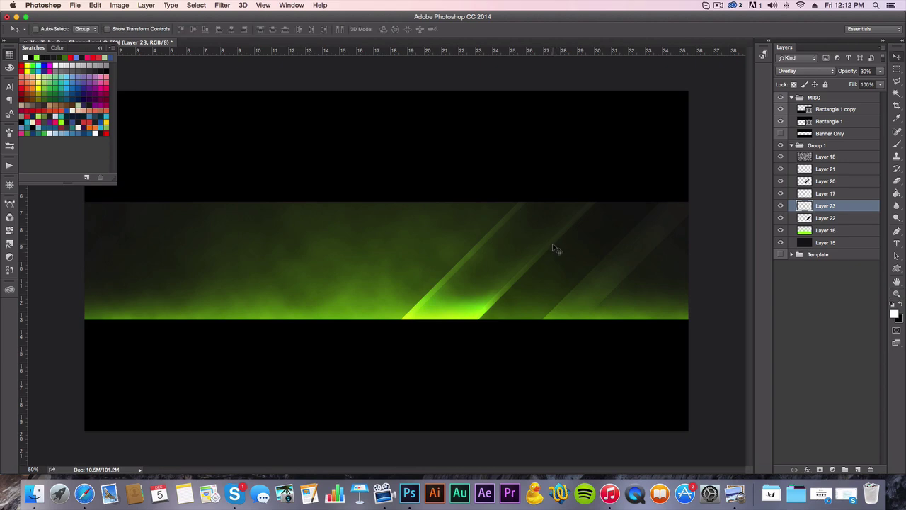
# Hide Group 1, show and expand the Template group, and hide its glow layers Layer 3, Layer 14 and Layer 13
pyautogui.click(792, 145)
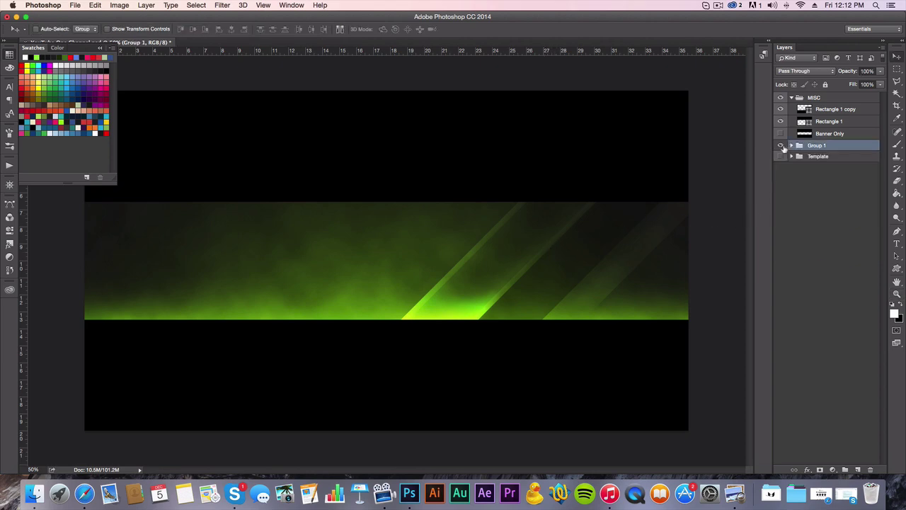
pyautogui.click(780, 146)
pyautogui.click(780, 155)
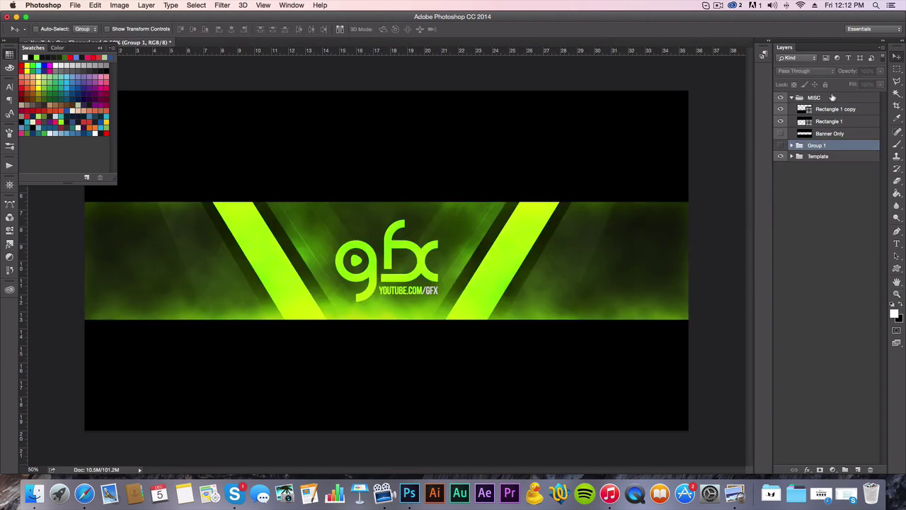
pyautogui.click(792, 156)
pyautogui.scroll(-5, 821, 338)
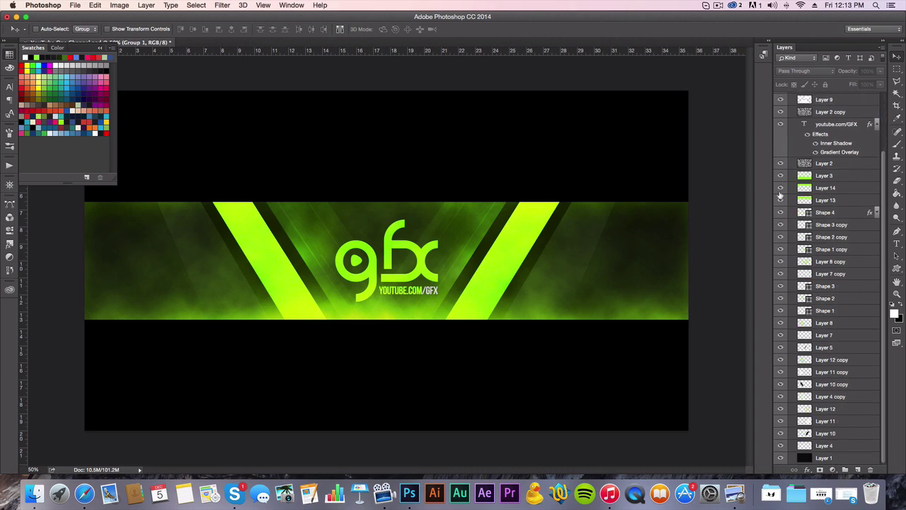
pyautogui.moveTo(781, 188); pyautogui.dragTo(780, 201)
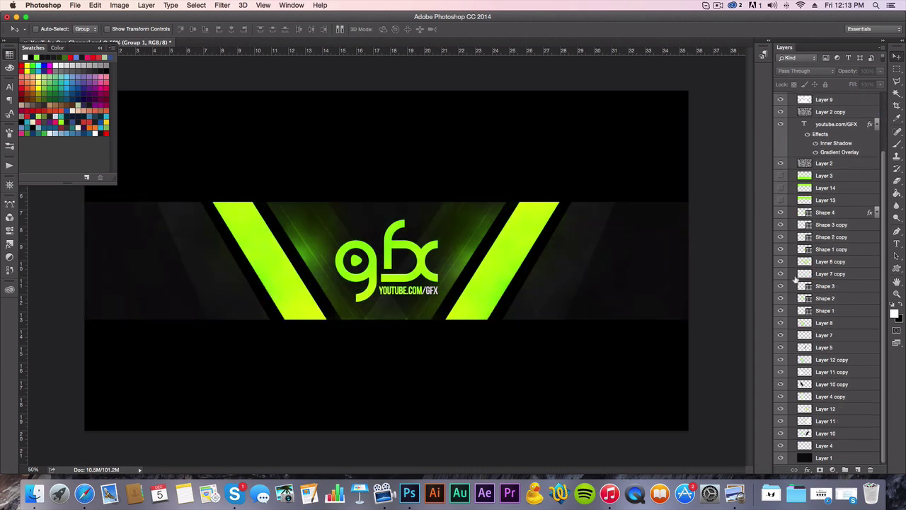
# Toggle Layer 8, Layer 8 copy and Layer 12 of the template to examine what each adds to the stripes
pyautogui.click(780, 322)
pyautogui.click(780, 322)
pyautogui.click(780, 323)
pyautogui.click(780, 322)
pyautogui.click(780, 262)
pyautogui.click(780, 262)
pyautogui.click(780, 249)
pyautogui.click(780, 408)
pyautogui.click(780, 409)
pyautogui.click(780, 409)
pyautogui.click(780, 408)
# Compare the finished template banner with and without the green glow of Layer 3, Layer 14 and Layer 13
pyautogui.scroll(3, 816, 172)
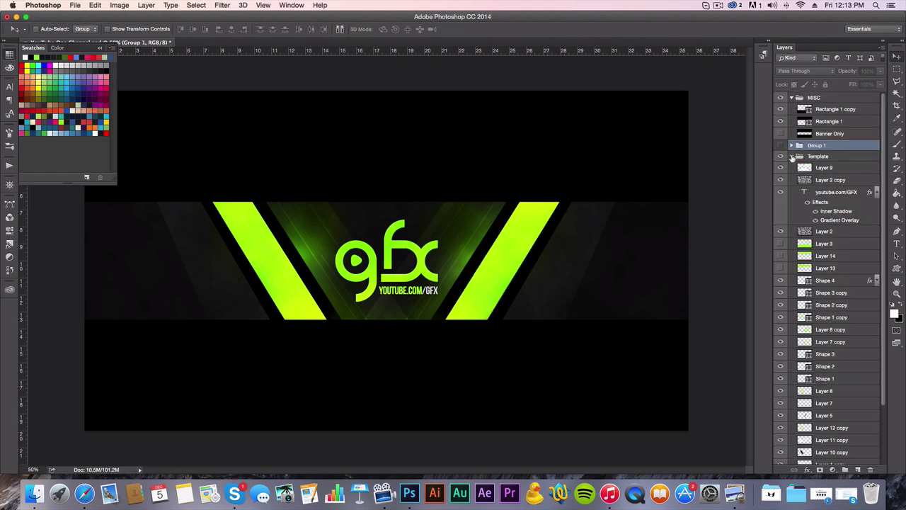
pyautogui.click(780, 255)
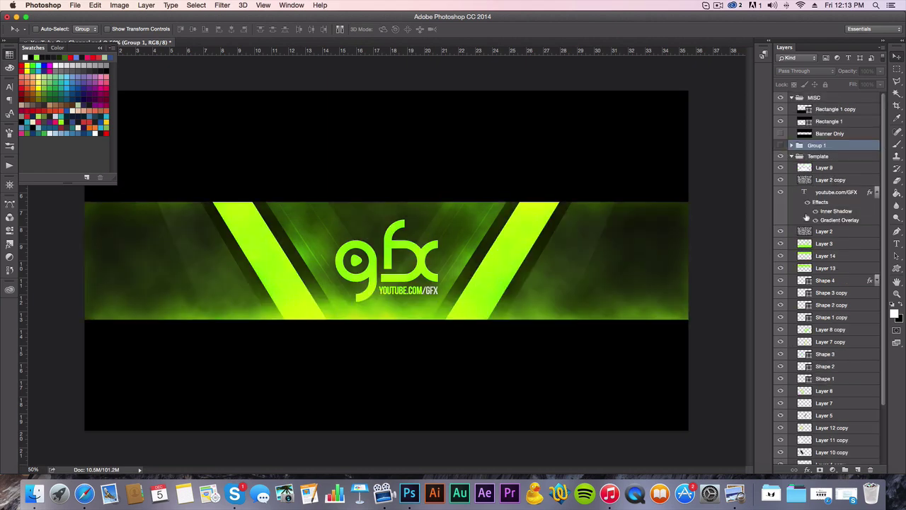
pyautogui.scroll(-3, 780, 212)
pyautogui.moveTo(781, 180); pyautogui.dragTo(781, 205)
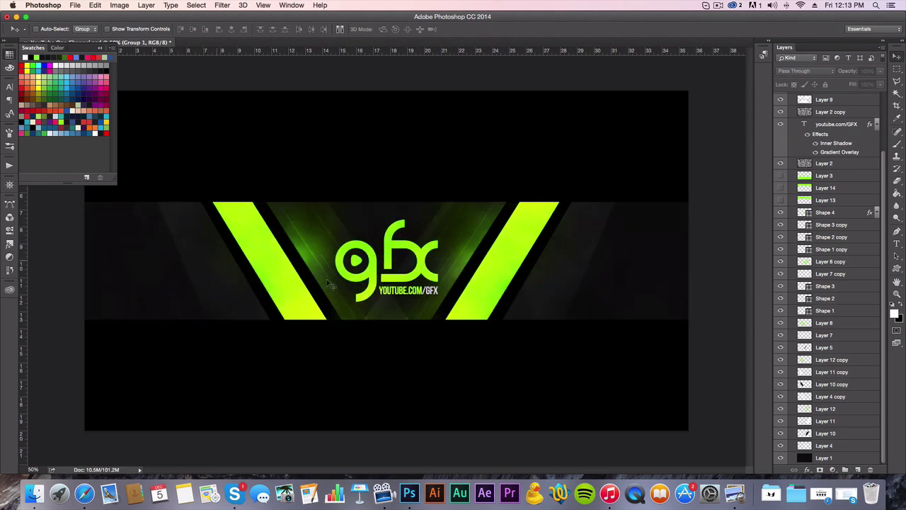
pyautogui.moveTo(781, 195); pyautogui.dragTo(781, 176)
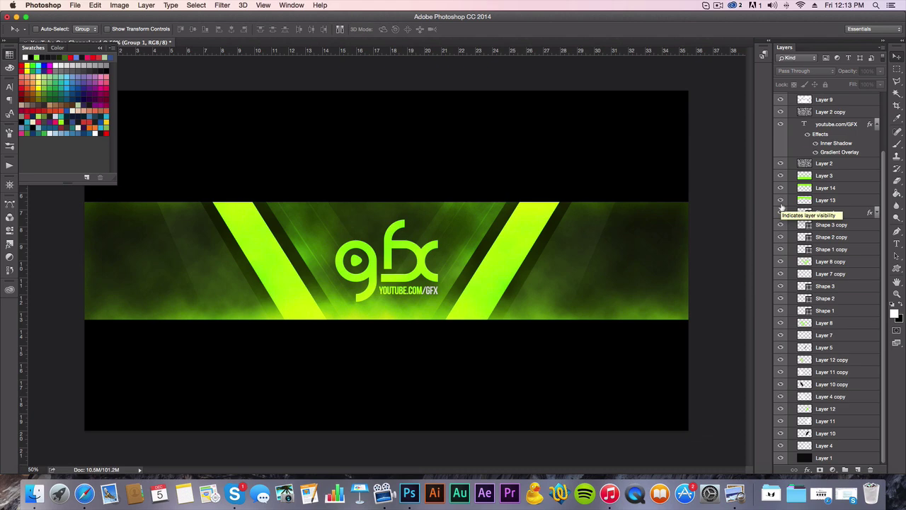
pyautogui.scroll(3, 783, 206)
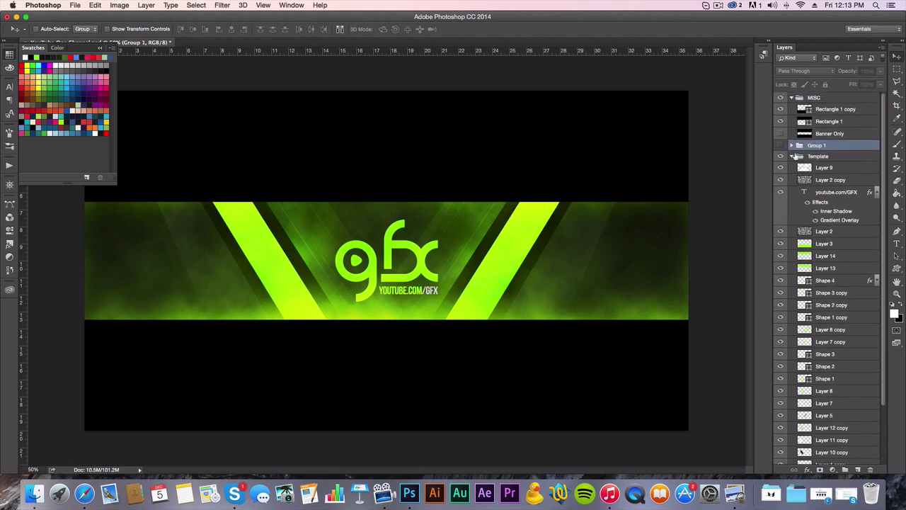
# Collapse and hide the Template group, and show and expand Group 1
pyautogui.click(791, 156)
pyautogui.click(782, 156)
pyautogui.click(781, 145)
pyautogui.click(791, 145)
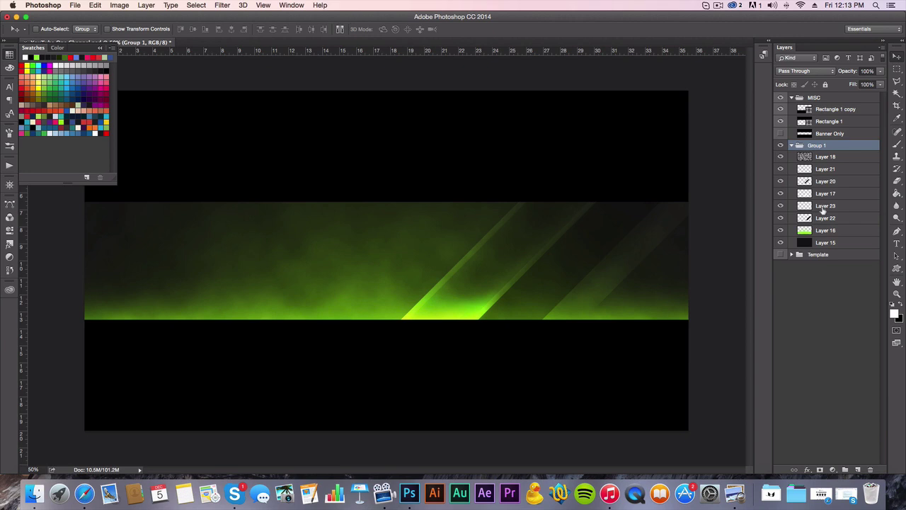
# Add a new layer above Layer 21 and lasso a diagonal band over the dark gap between the two faded stripes
pyautogui.click(813, 170)
pyautogui.click(857, 469)
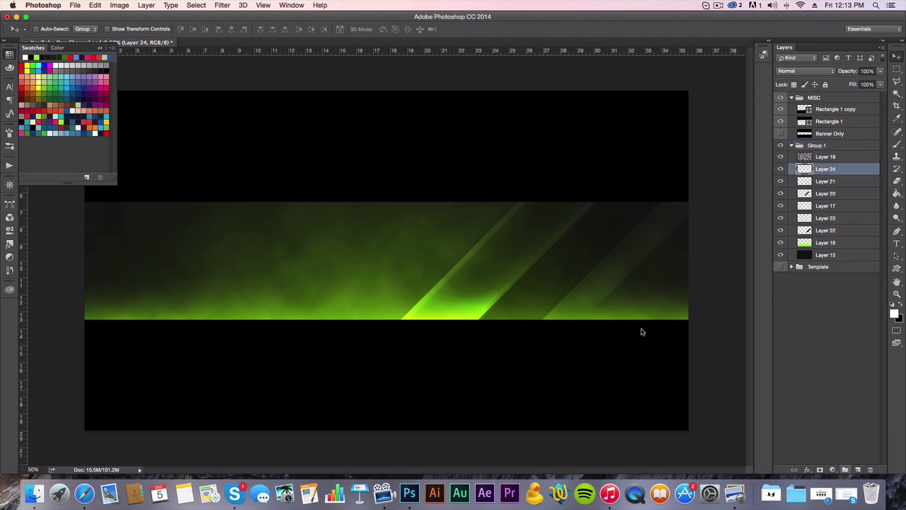
pyautogui.press('l')
pyautogui.click(609, 197)
pyautogui.click(469, 335)
pyautogui.click(521, 336)
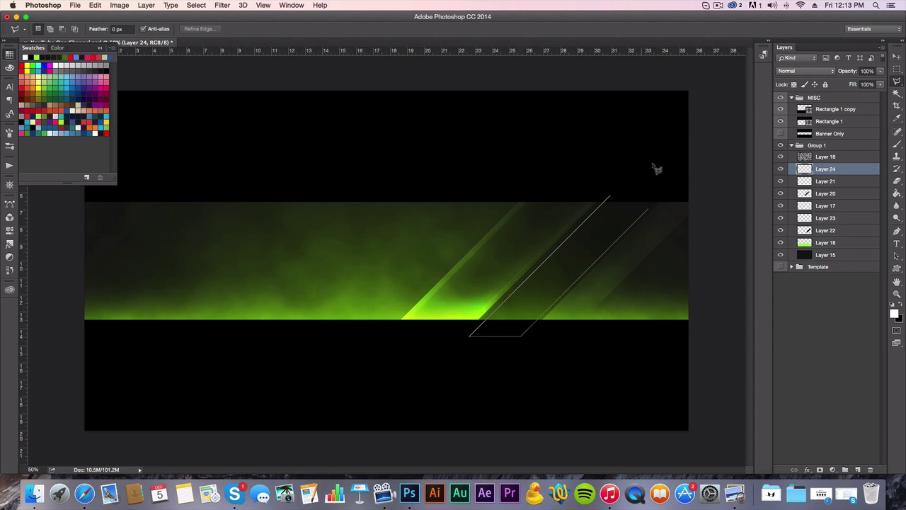
pyautogui.click(658, 198)
pyautogui.click(610, 198)
# Paint the selected diagonal band bright green with the brush and clear the selection
pyautogui.press('b')
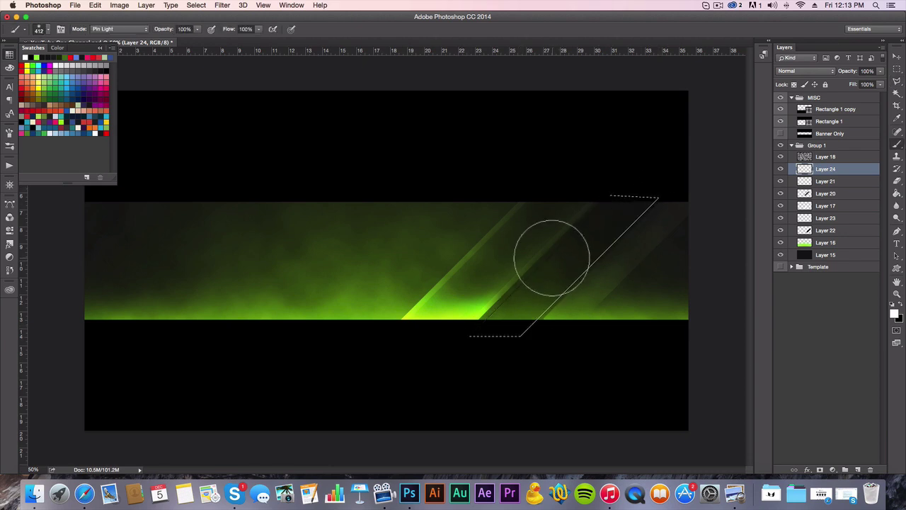
pyautogui.click(41, 116)
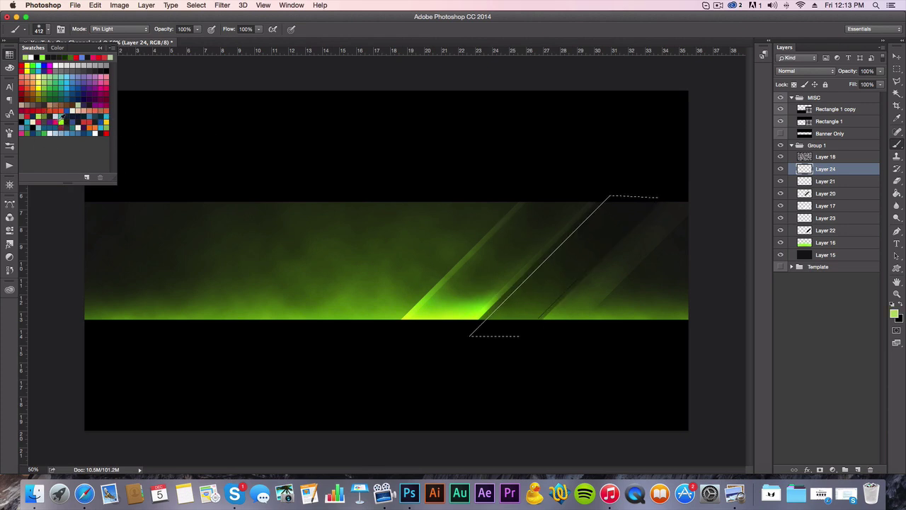
pyautogui.click(61, 122)
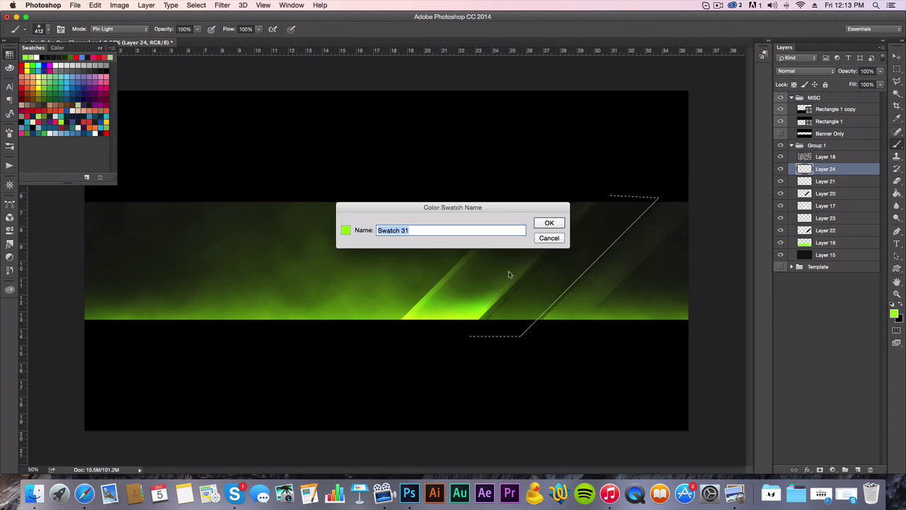
pyautogui.click(550, 237)
pyautogui.moveTo(647, 173)
pyautogui.mouseDown()
pyautogui.moveTo(536, 293)
pyautogui.moveTo(616, 191)
pyautogui.moveTo(556, 265)
pyautogui.mouseUp()
pyautogui.press('super+d')
# Nudge the bright green band slightly left so it sits evenly within the dark stripe
pyautogui.press('v')
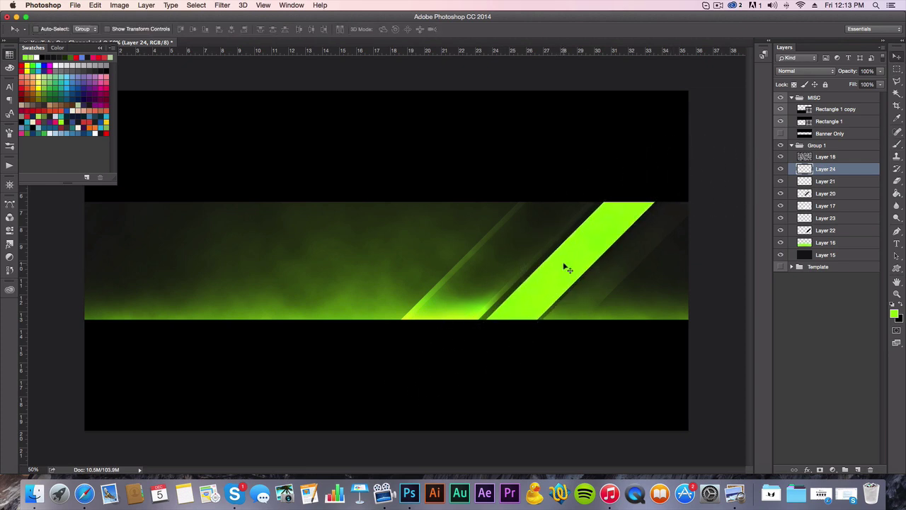
pyautogui.press('Left')
pyautogui.press('Left')
pyautogui.press('Left')
pyautogui.press('Left')
pyautogui.press('Left')
pyautogui.press('Left')
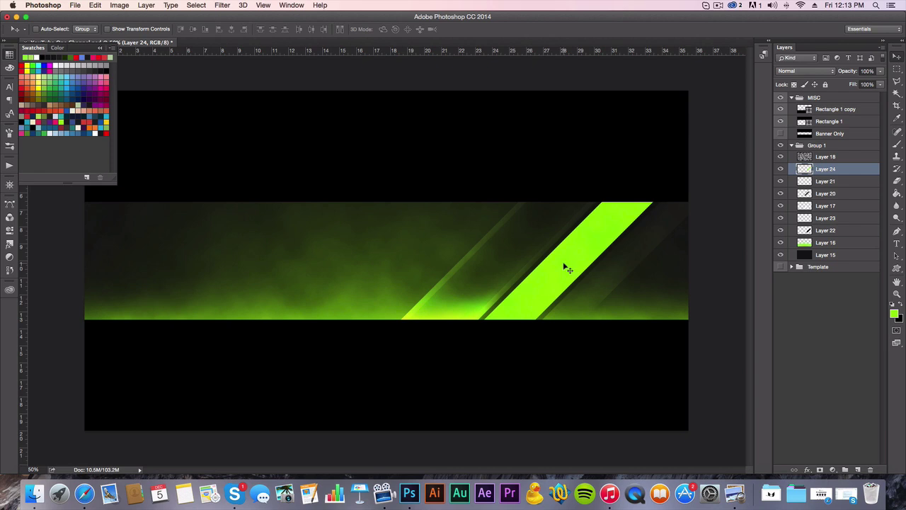
# Group the stripe layers from Layer 24 through Layer 22 and duplicate the group
pyautogui.keyDown('shift'); pyautogui.click(827, 230); pyautogui.keyUp('shift')
pyautogui.press('super+g')
pyautogui.press('super+j')
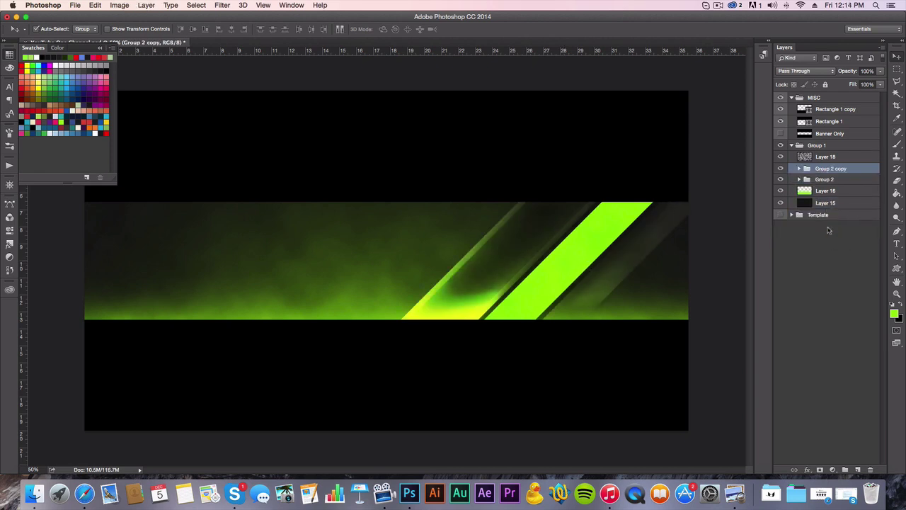
# Flip the duplicated stripe group horizontally about the banner's vertical centre guide, using the guides for alignment and hiding them again
pyautogui.press('super+semicolon')
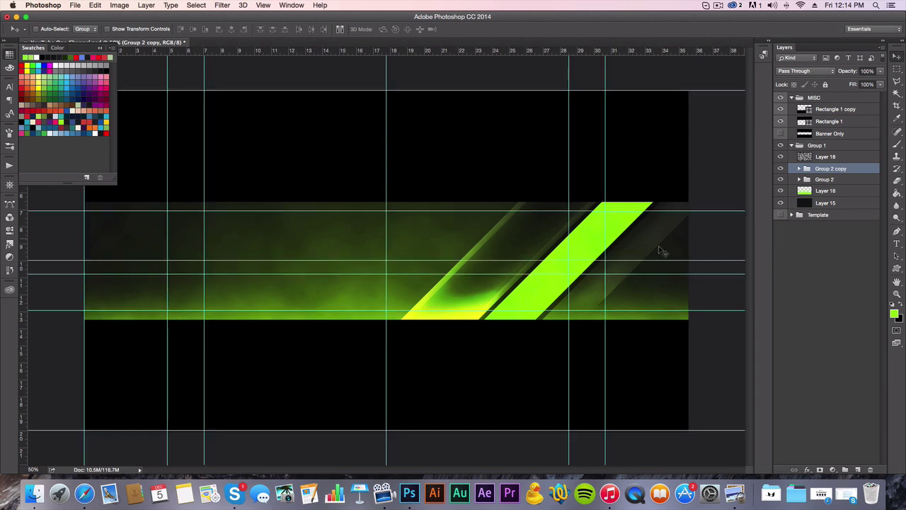
pyautogui.press('super+t')
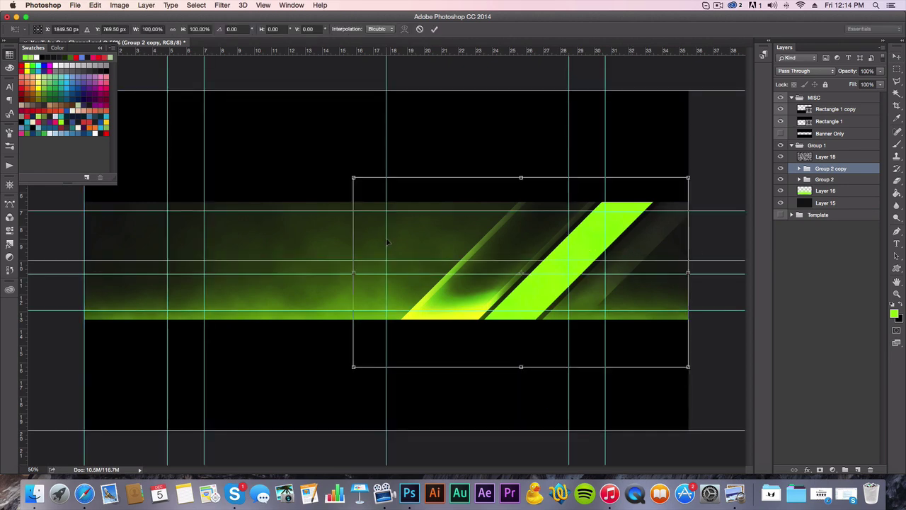
pyautogui.moveTo(388, 244); pyautogui.dragTo(386, 243)
pyautogui.rightClick(448, 230)
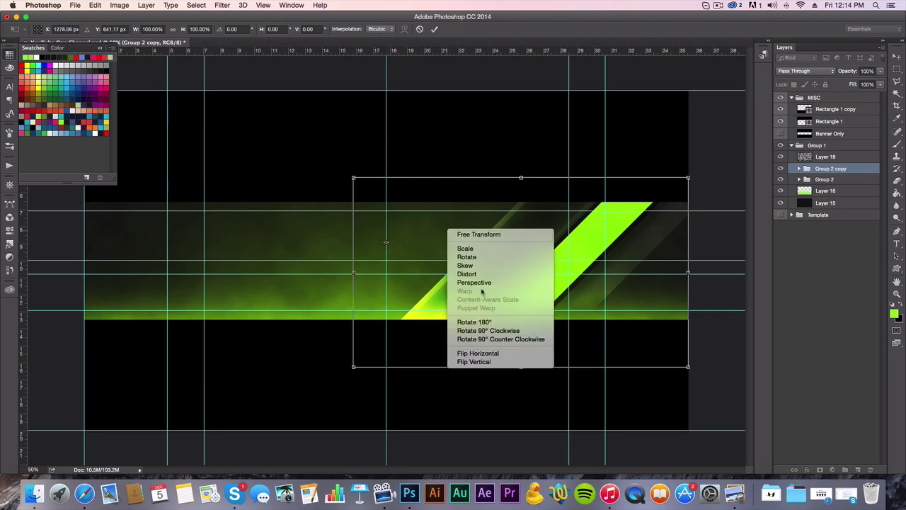
pyautogui.click(480, 353)
pyautogui.press('Return')
pyautogui.press('z')
pyautogui.keyDown('alt'); pyautogui.click(451, 319); pyautogui.keyUp('alt')
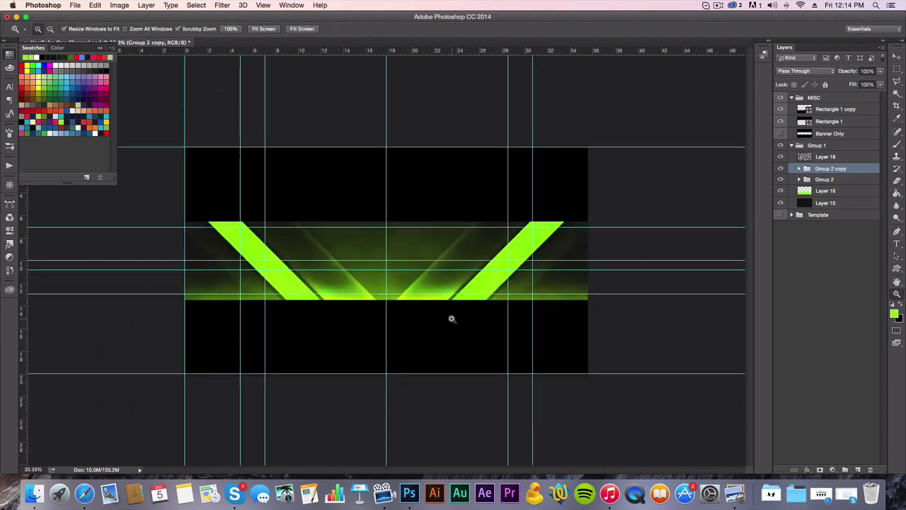
pyautogui.press('v')
pyautogui.press('super+semicolon')
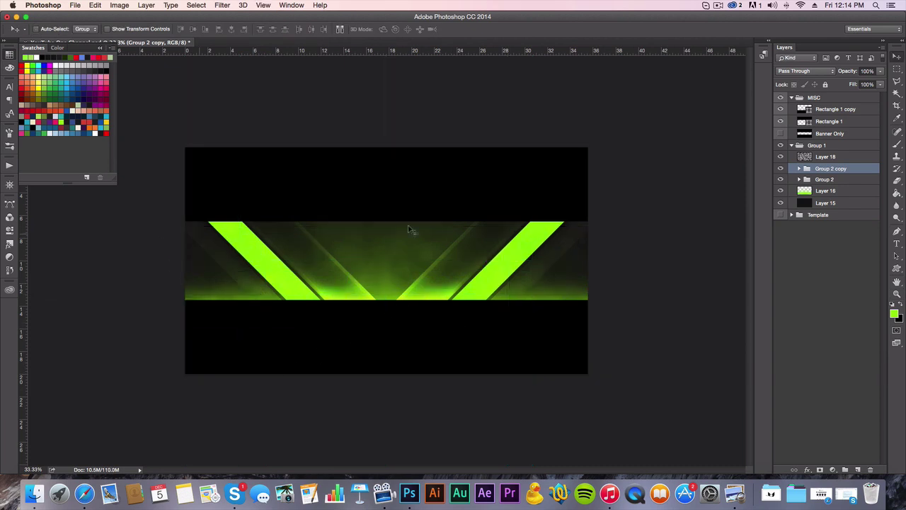
# Set the opacity of the Layer 18 clouds overlay to 30%
pyautogui.press('z')
pyautogui.click(384, 267)
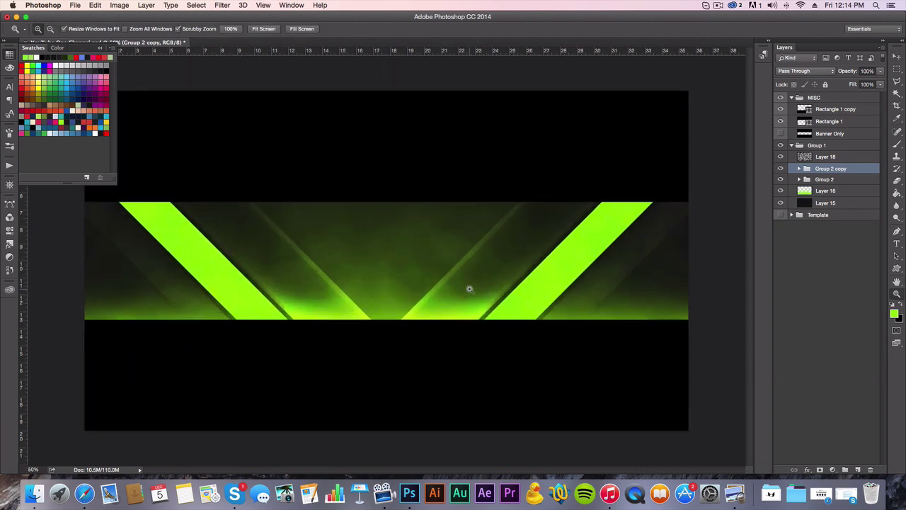
pyautogui.press('v')
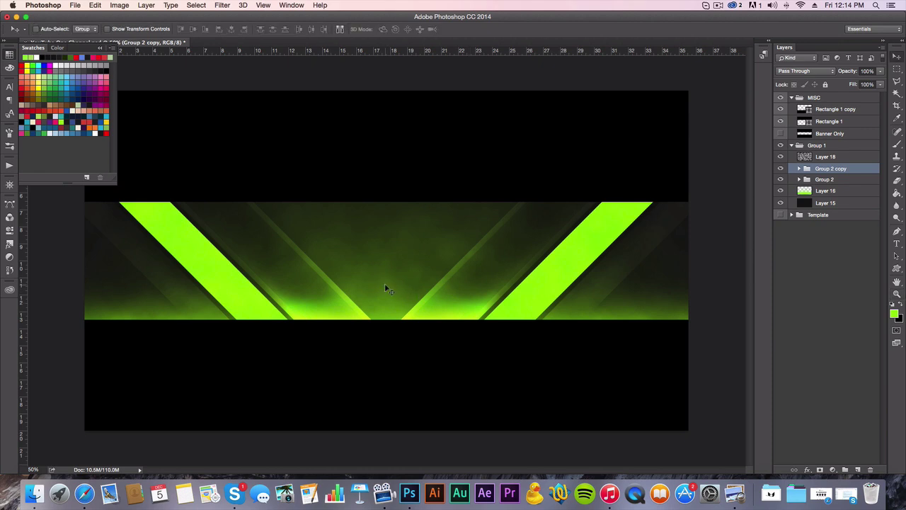
pyautogui.click(847, 157)
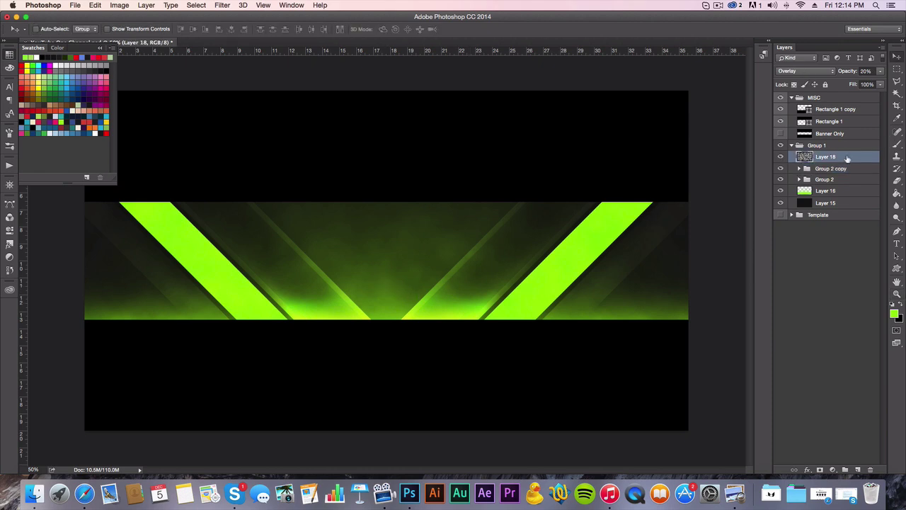
pyautogui.press('z')
pyautogui.keyDown('alt'); pyautogui.click(469, 228); pyautogui.keyUp('alt')
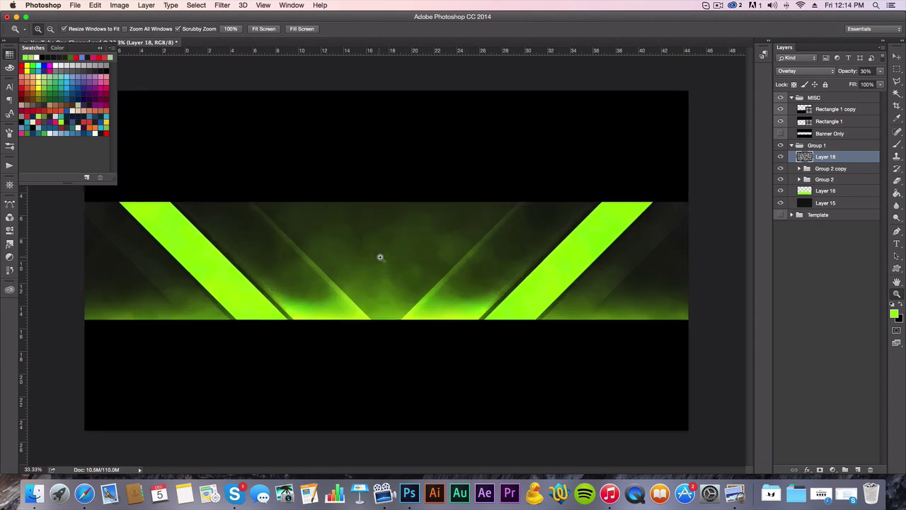
pyautogui.click(381, 259)
pyautogui.press('v')
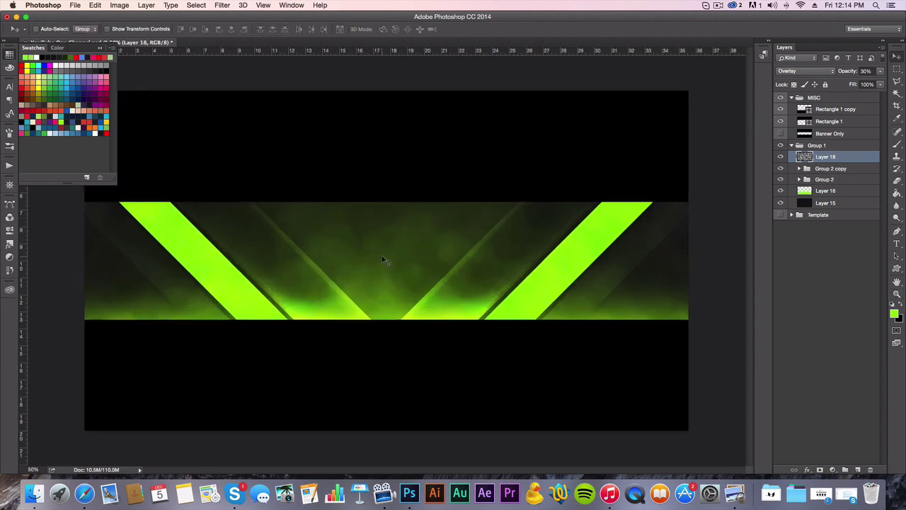
# Show the guides and draw the gfx custom shape about 398 by 318 px, centred on the vertical and horizontal centre guides
pyautogui.press('super+semicolon')
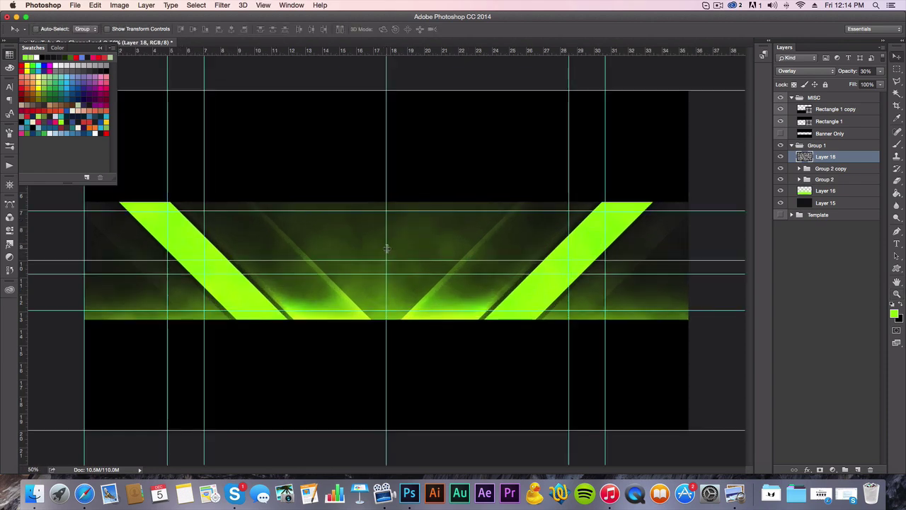
pyautogui.press('u')
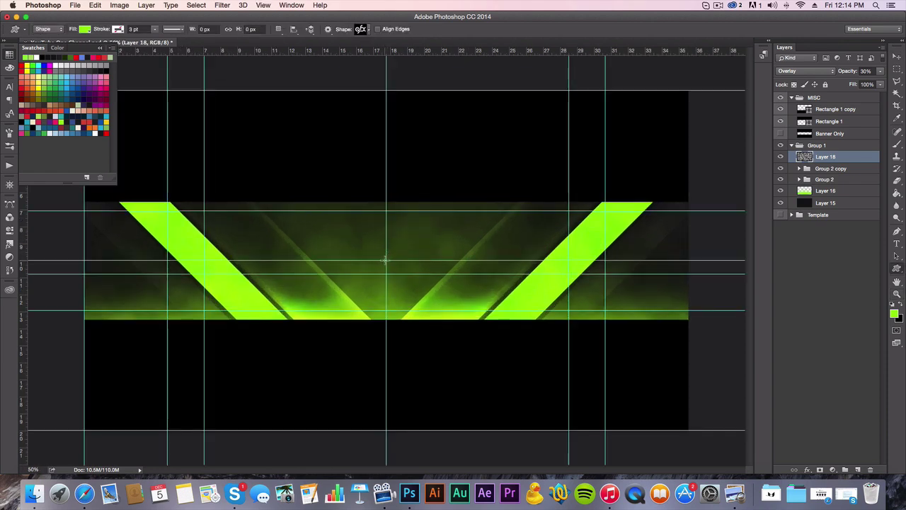
pyautogui.moveTo(386, 259); pyautogui.dragTo(459, 224)
pyautogui.press('v')
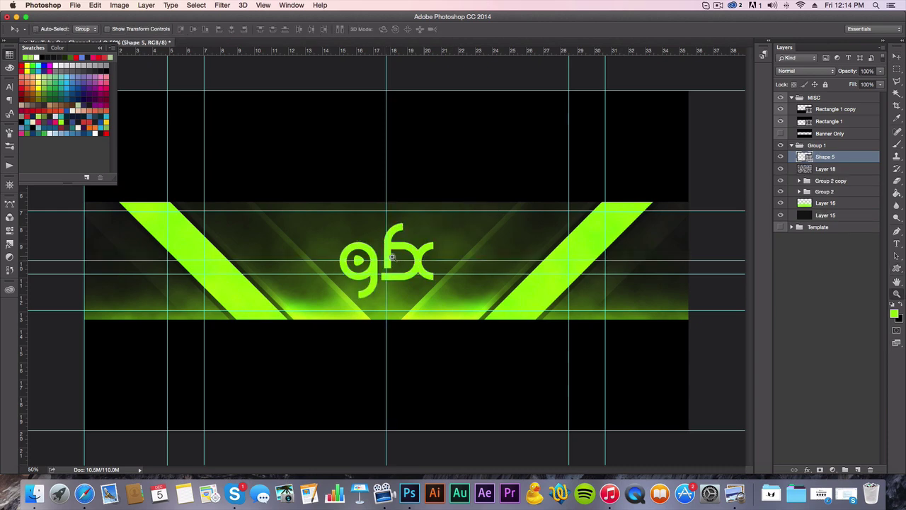
pyautogui.press('super+equal')
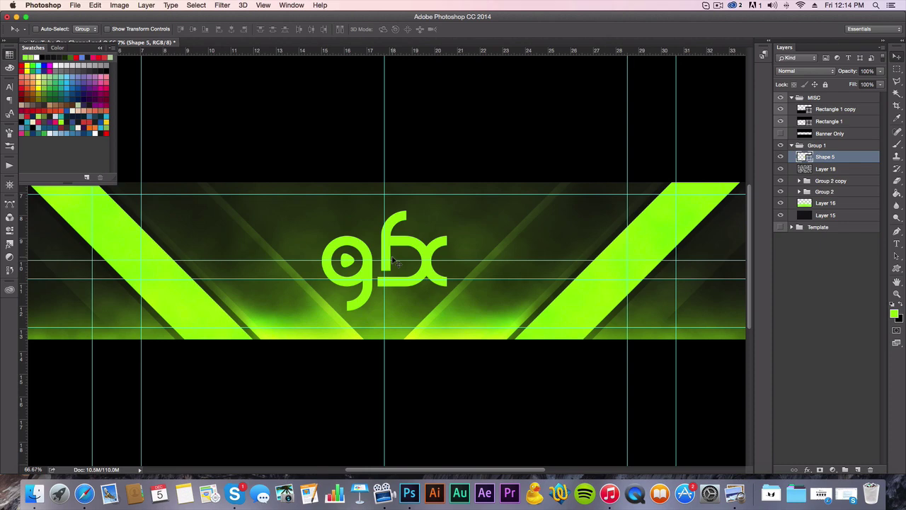
# Change the gfx logo shape's fill to white and hide the guides
pyautogui.press('u')
pyautogui.click(84, 29)
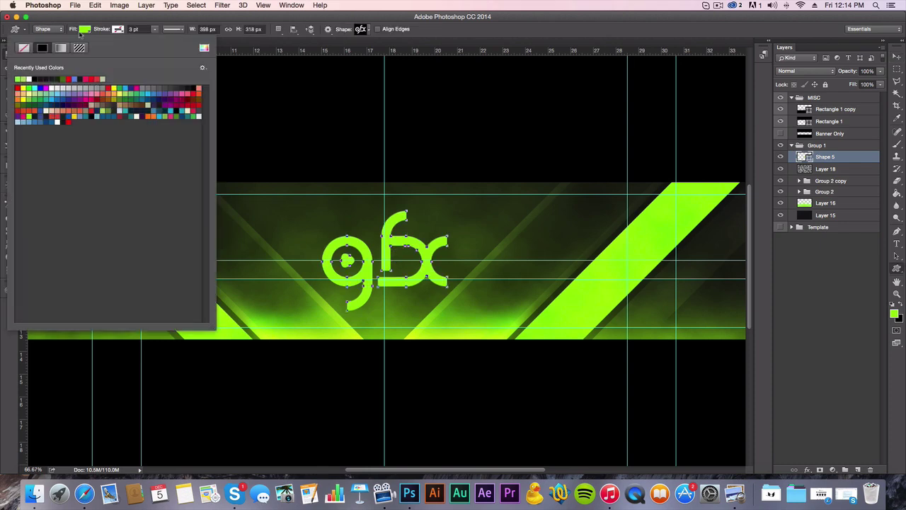
pyautogui.click(32, 79)
pyautogui.press('z')
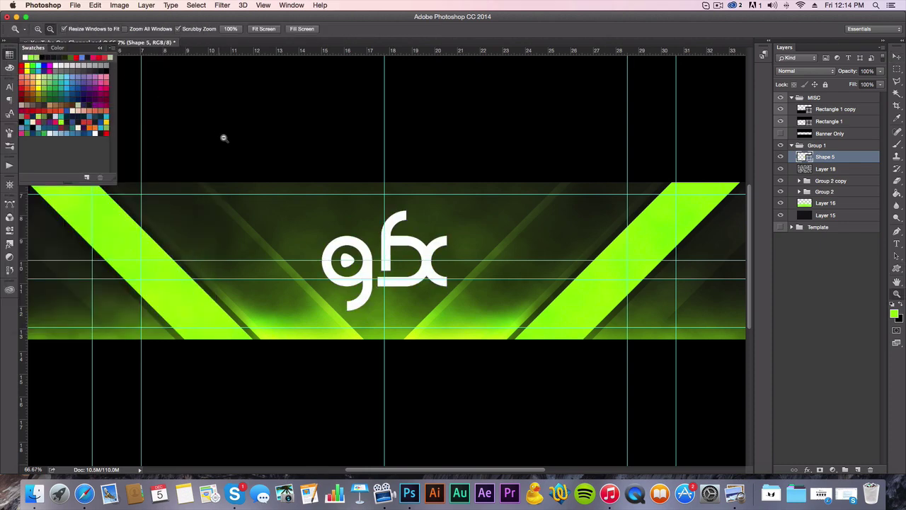
pyautogui.press('super+semicolon')
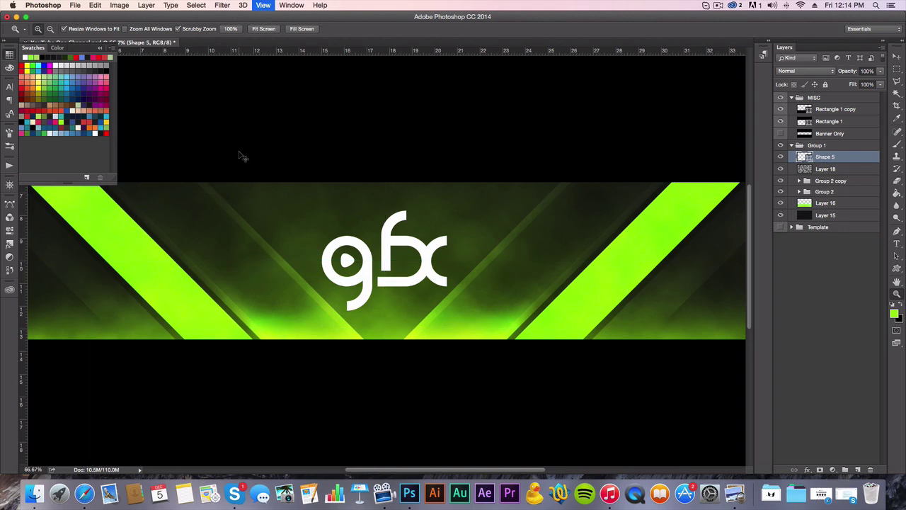
pyautogui.click(405, 257)
pyautogui.click(404, 257)
pyautogui.press('v')
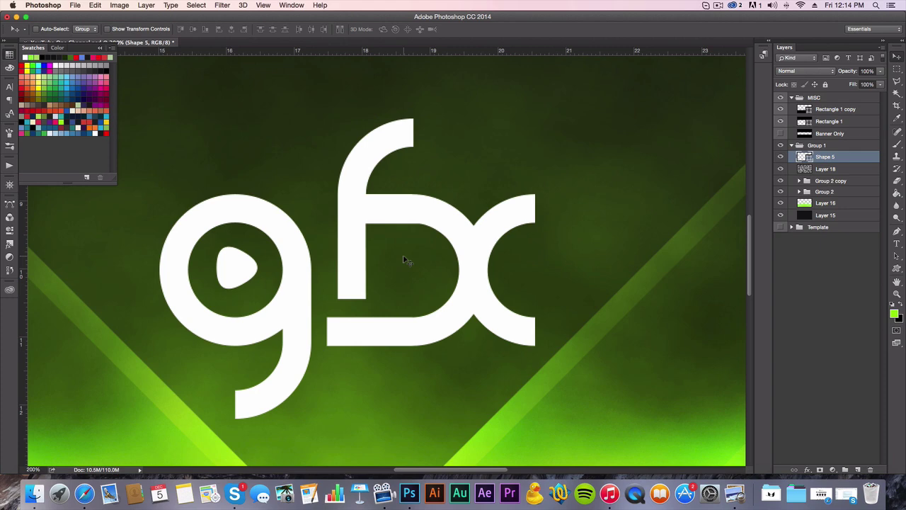
pyautogui.press('e')
pyautogui.rightClick(393, 244)
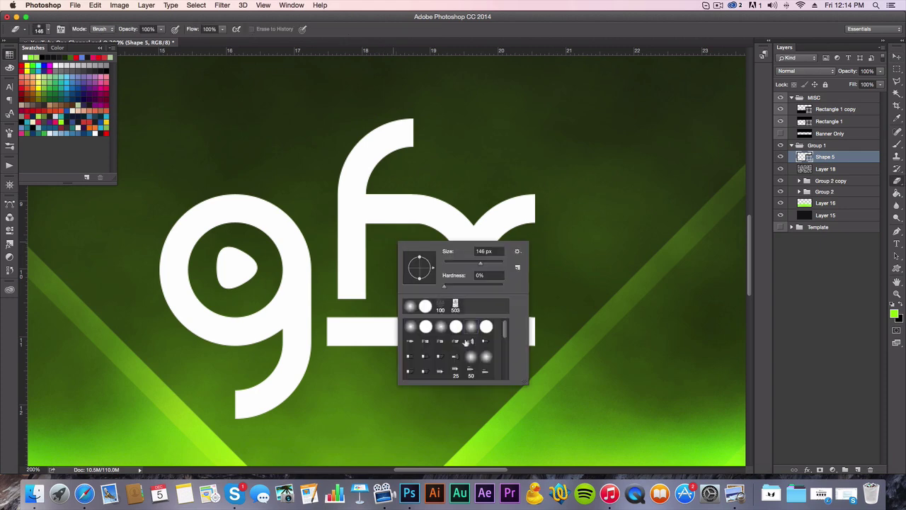
pyautogui.scroll(-10, 465, 340)
pyautogui.scroll(3, 447, 352)
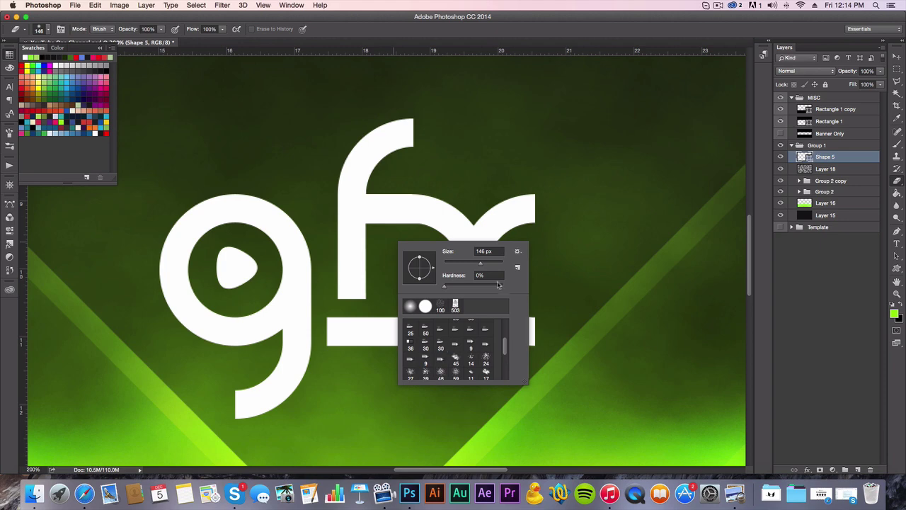
pyautogui.click(517, 251)
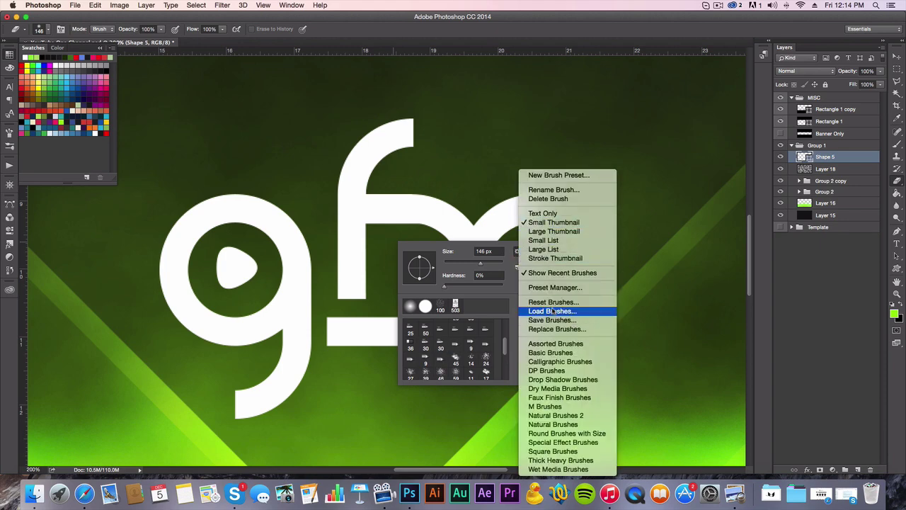
pyautogui.press('Escape')
pyautogui.scroll(-1, 326, 255)
pyautogui.click(323, 258)
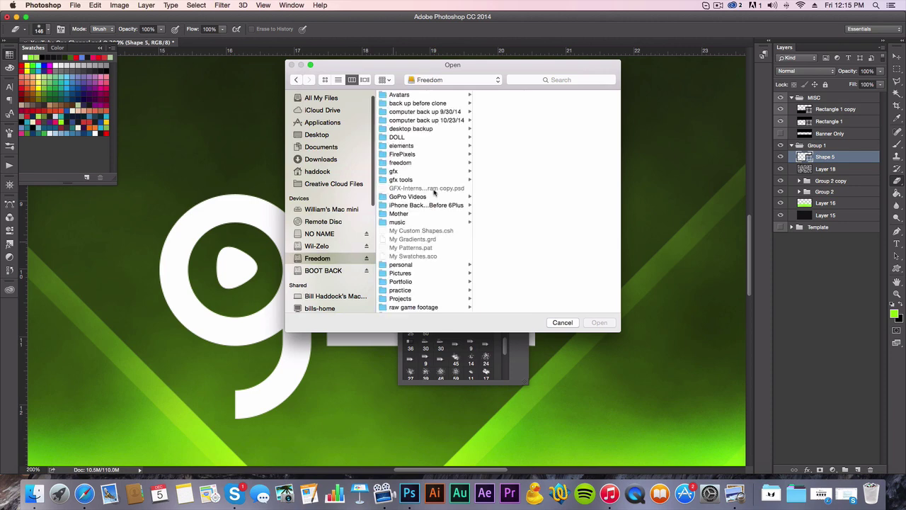
pyautogui.scroll(-5, 418, 206)
pyautogui.scroll(1, 414, 211)
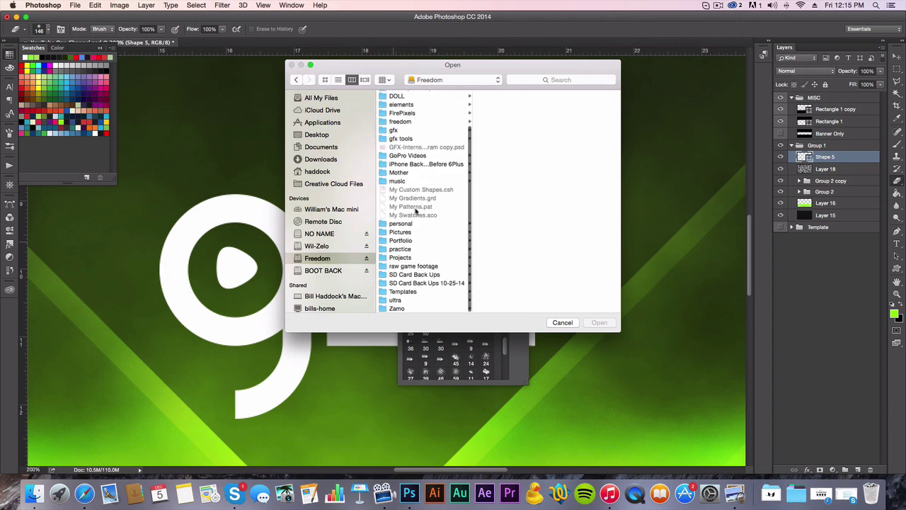
pyautogui.scroll(3, 418, 205)
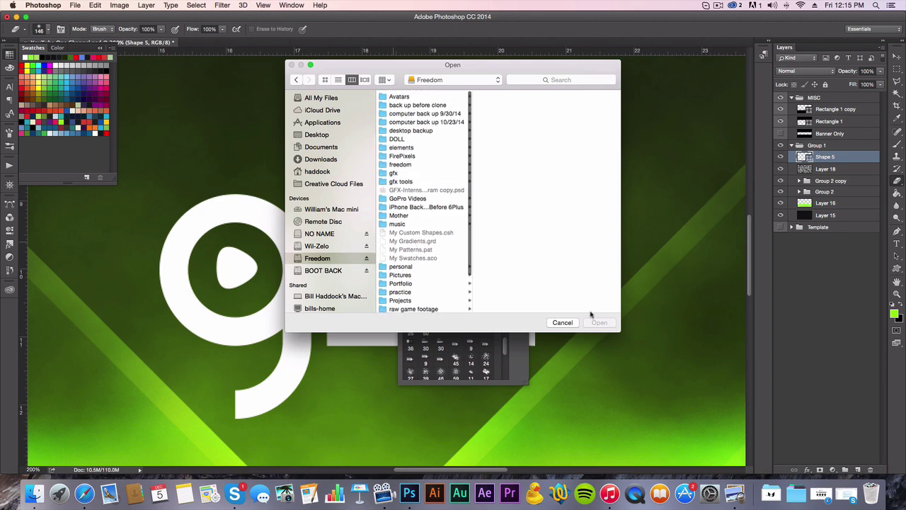
pyautogui.click(562, 322)
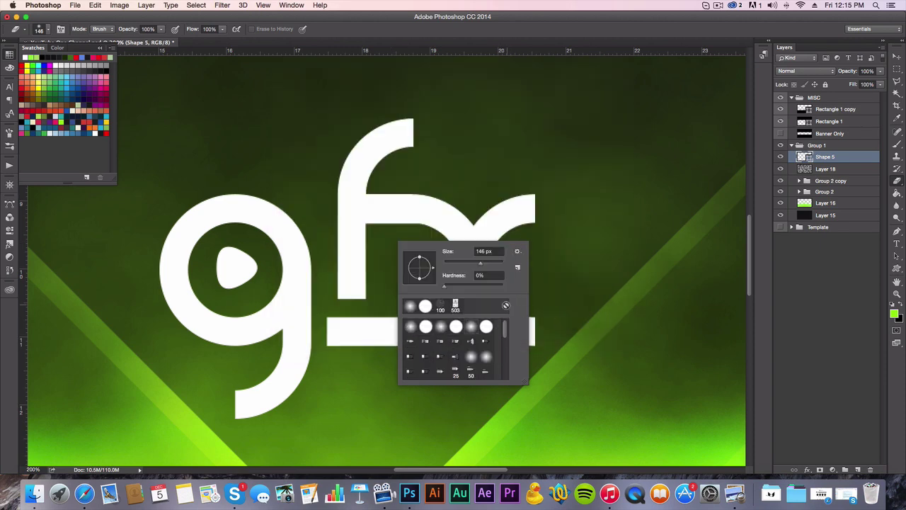
pyautogui.press('v')
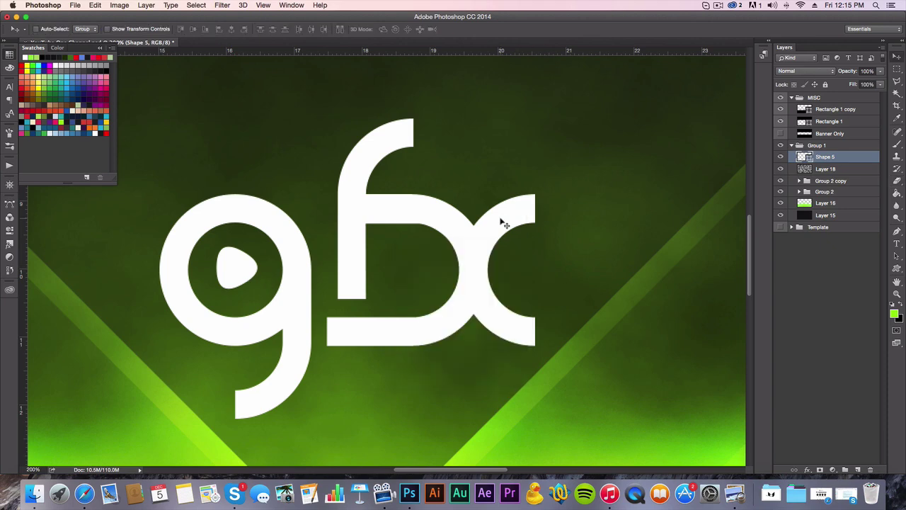
# Fill the gfx logo shape with bright green and duplicate its layer
pyautogui.press('u')
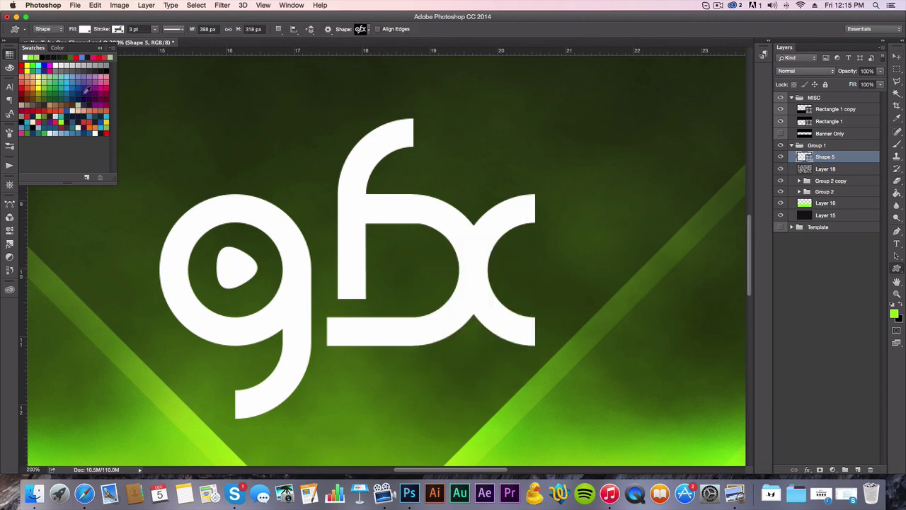
pyautogui.click(84, 29)
pyautogui.click(28, 79)
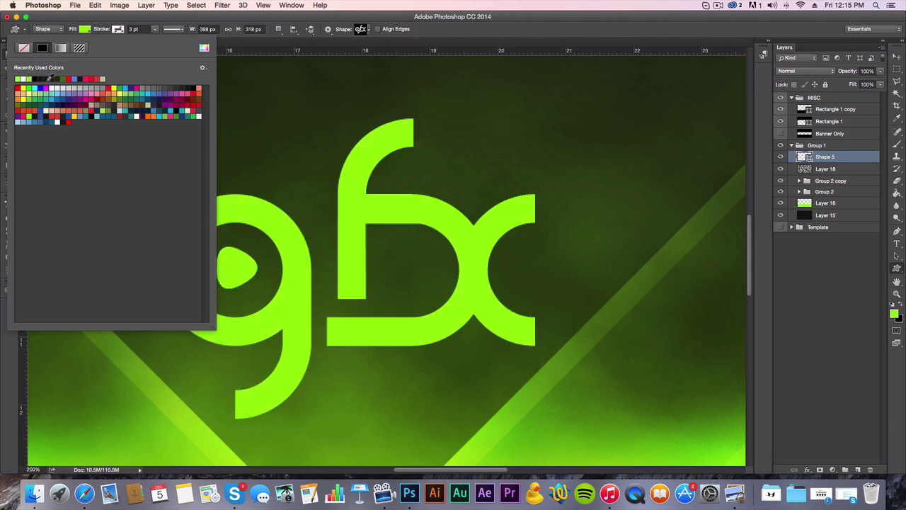
pyautogui.press('v')
pyautogui.press('super+j')
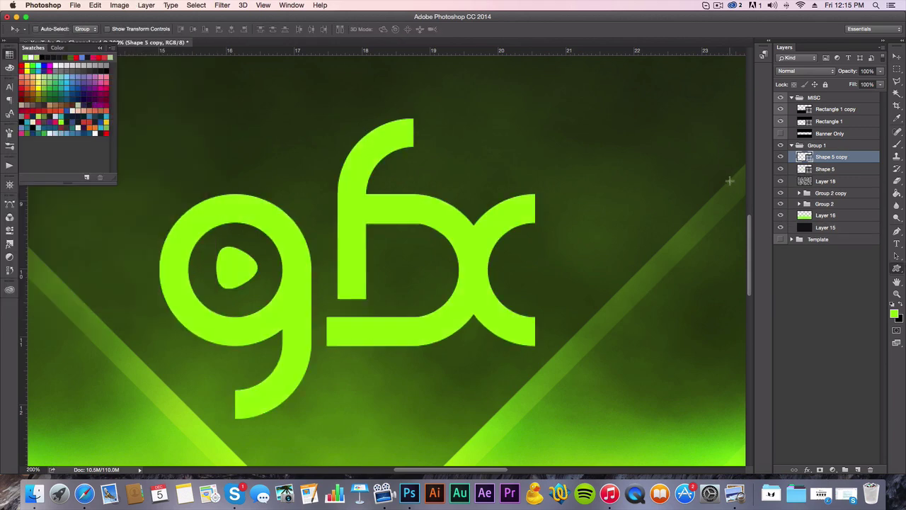
# Fill the duplicated gfx logo with white and rasterize its layer
pyautogui.press('u')
pyautogui.click(85, 30)
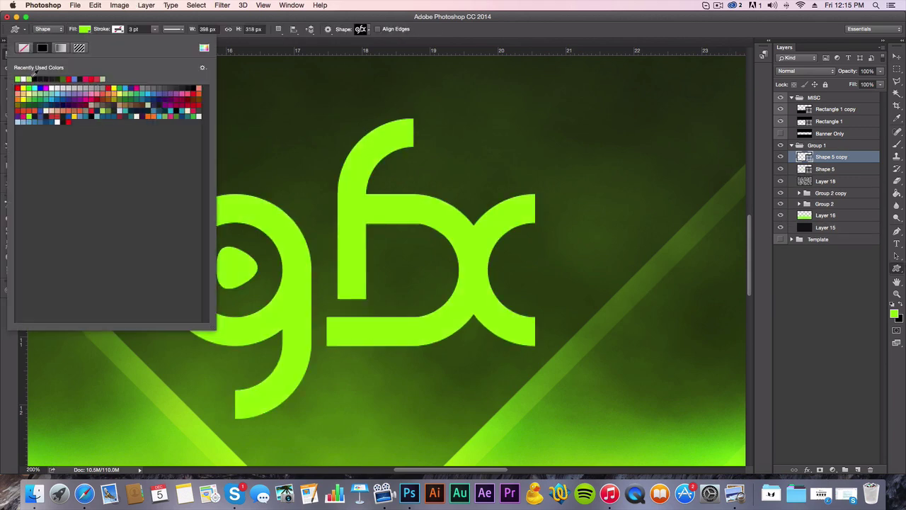
pyautogui.click(26, 78)
pyautogui.press('v')
pyautogui.rightClick(871, 160)
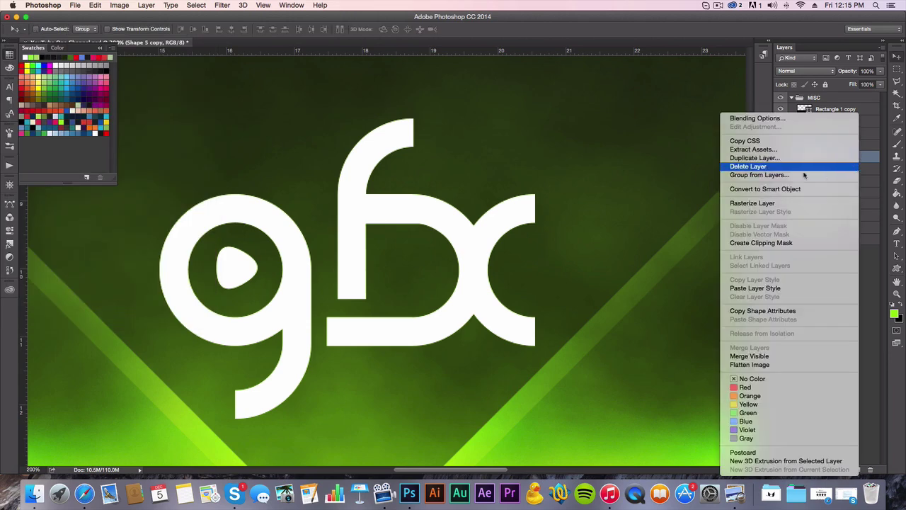
pyautogui.click(752, 204)
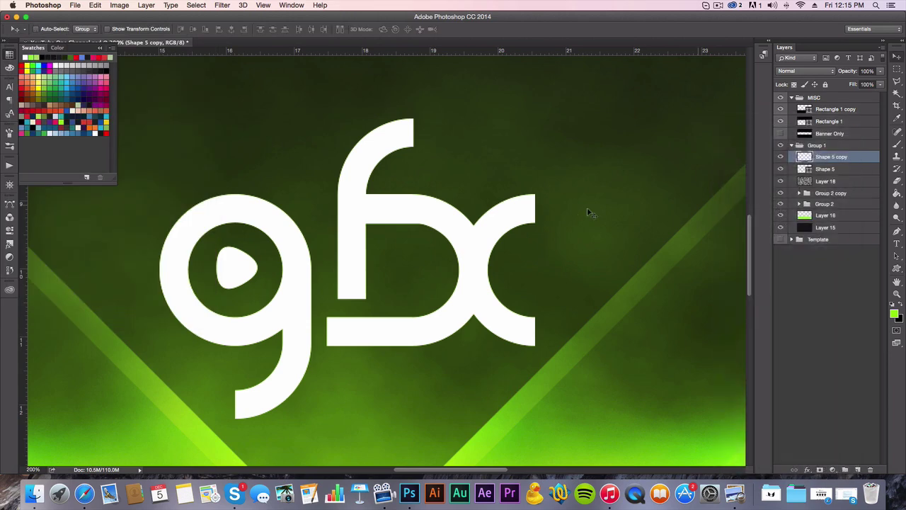
# Choose the 100 px textured brush for the Eraser and try it on the white logo copy
pyautogui.press('z')
pyautogui.keyDown('alt'); pyautogui.click(426, 229); pyautogui.keyUp('alt')
pyautogui.press('e')
pyautogui.rightClick(436, 230)
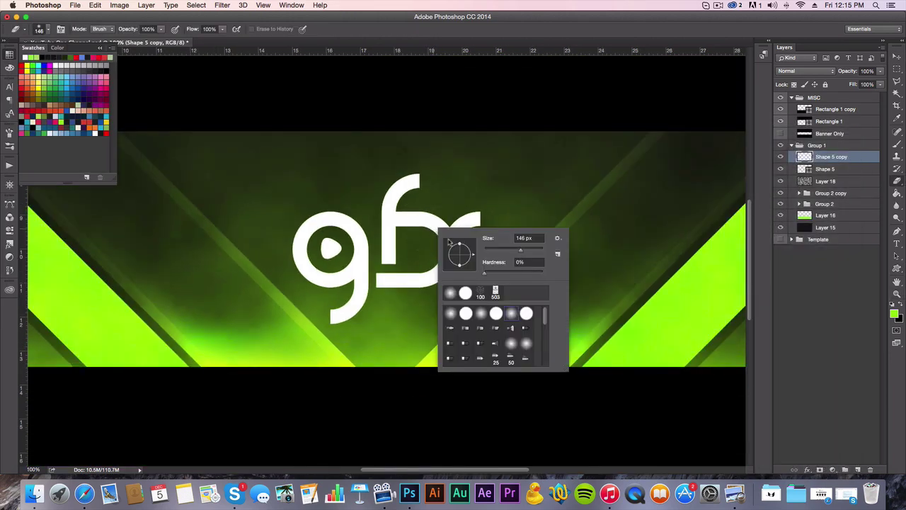
pyautogui.scroll(-10, 495, 315)
pyautogui.click(495, 356)
pyautogui.click(393, 230)
pyautogui.click(440, 256)
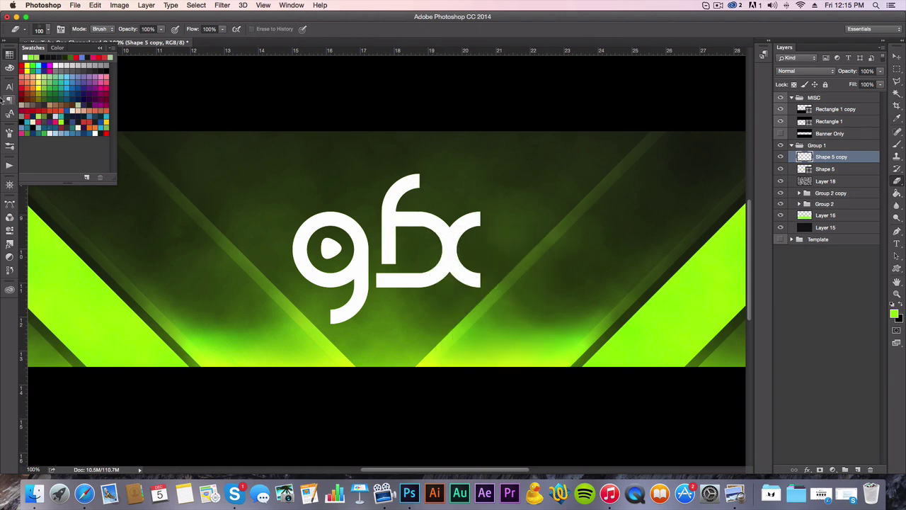
# Bring up the brush tip settings and enlarge them to show more tips
pyautogui.click(10, 145)
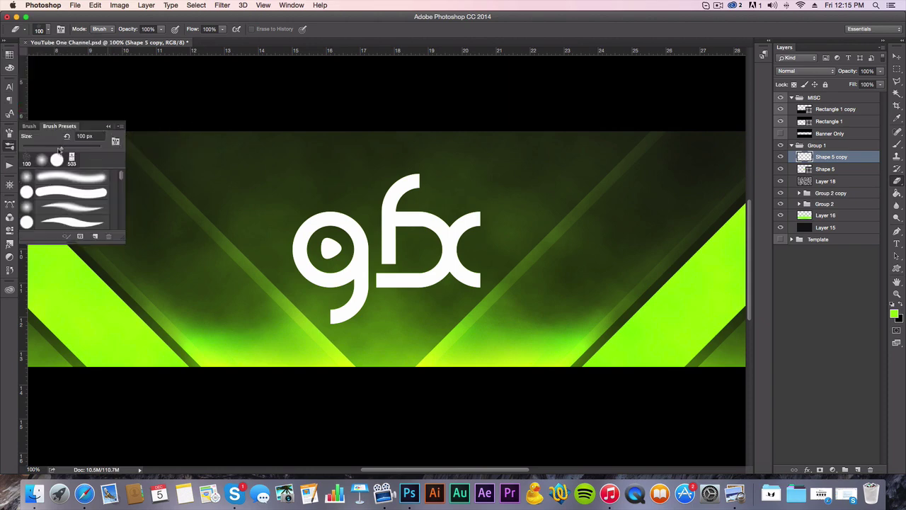
pyautogui.click(29, 126)
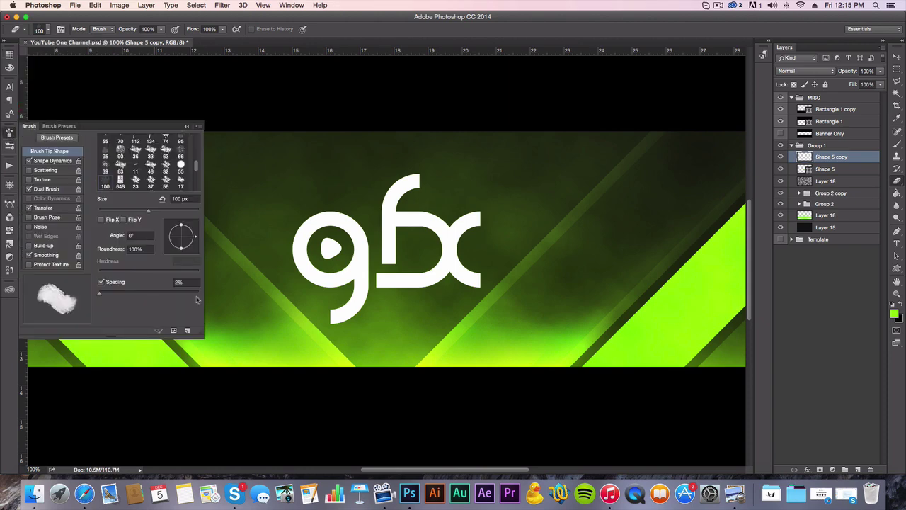
pyautogui.moveTo(200, 332)
pyautogui.mouseDown()
pyautogui.moveTo(288, 381)
pyautogui.moveTo(319, 431)
pyautogui.mouseUp()
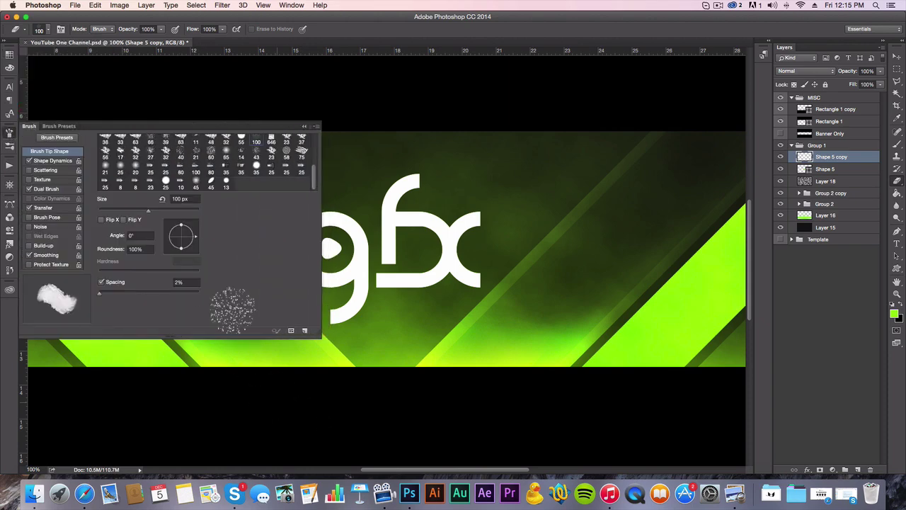
# Try the 60 px, 21 px, 32 px and 100 px brush tips for erasing the top of the white letter f
pyautogui.click(211, 152)
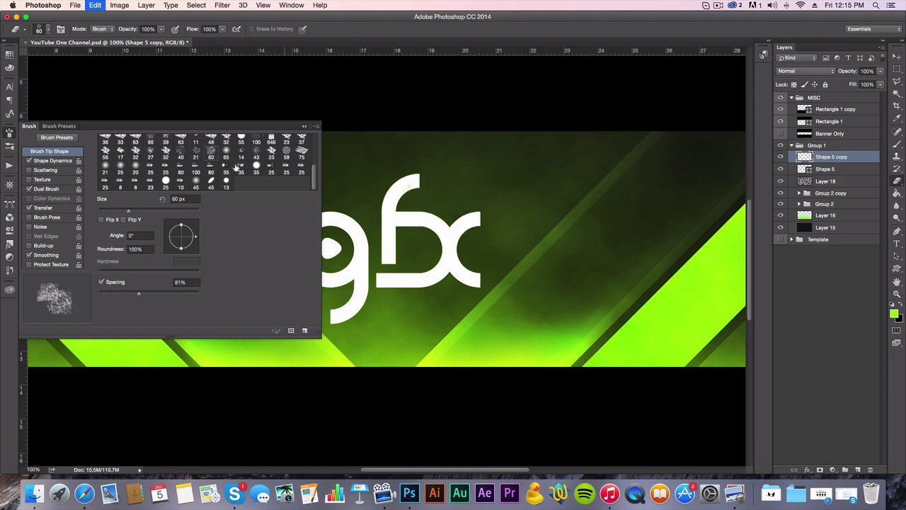
pyautogui.click(197, 151)
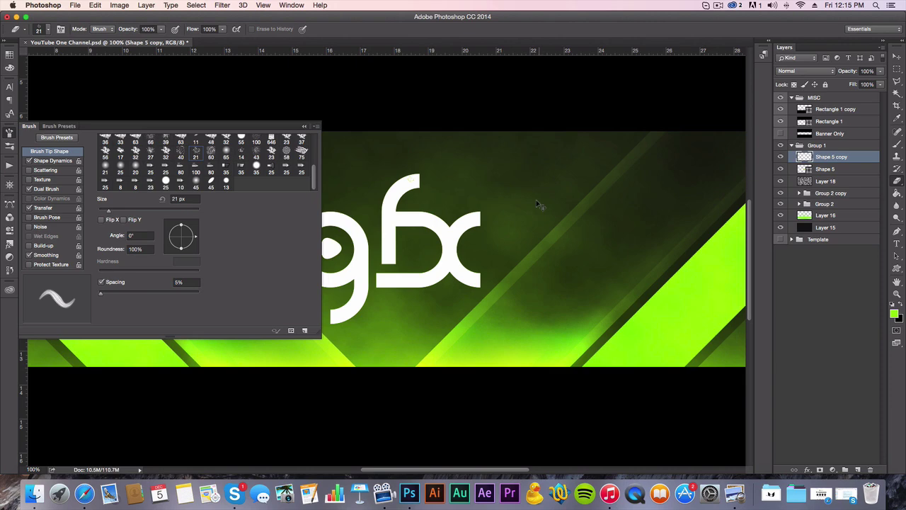
pyautogui.click(166, 152)
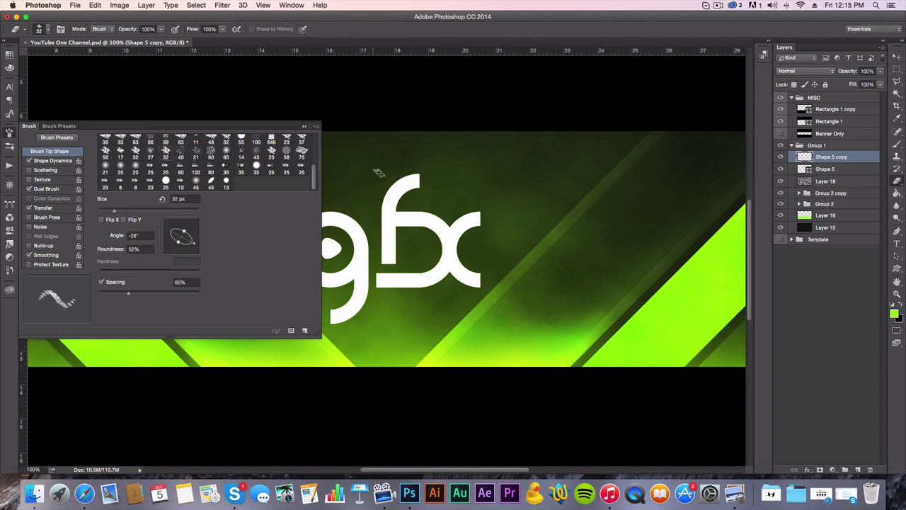
pyautogui.press('super+z')
pyautogui.scroll(5, 165, 182)
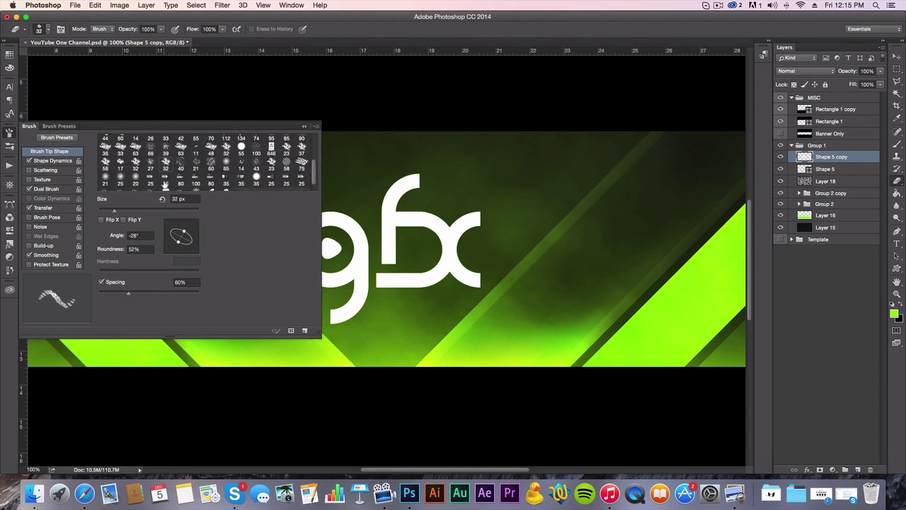
pyautogui.click(256, 170)
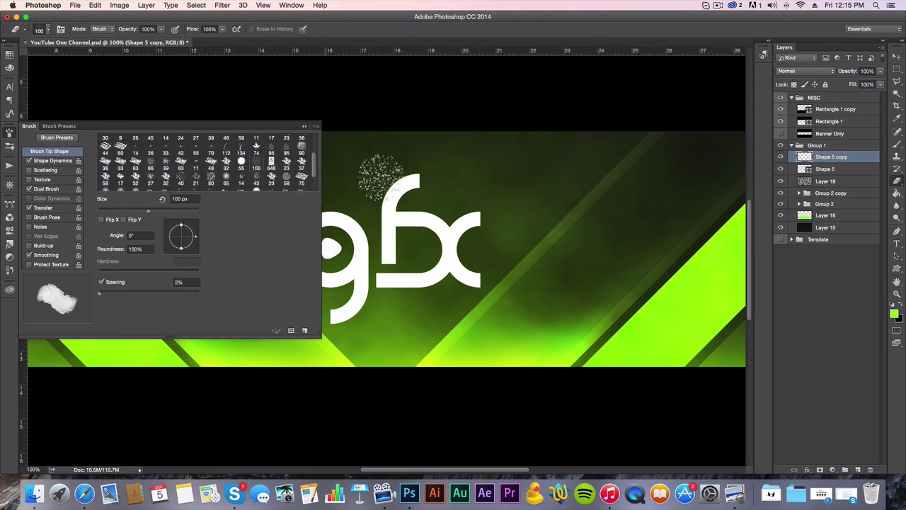
pyautogui.moveTo(420, 202); pyautogui.dragTo(405, 190)
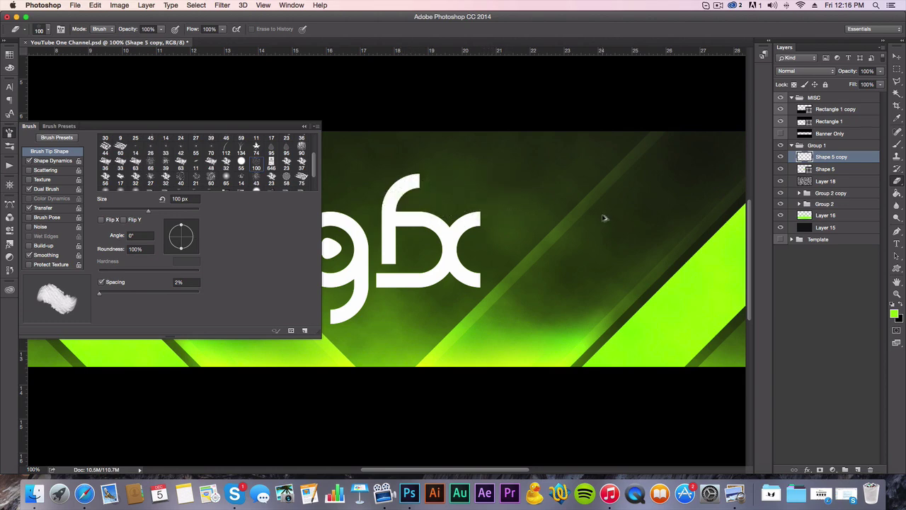
# Select the 39 px textured tip for the Eraser and enable Scattering with scatter 404% and count 2
pyautogui.click(160, 164)
pyautogui.click(165, 162)
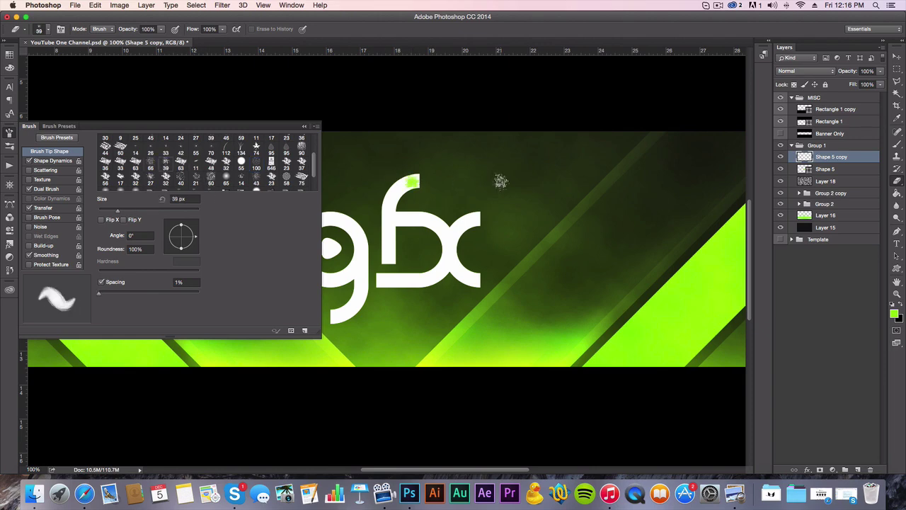
pyautogui.click(45, 171)
pyautogui.moveTo(104, 150); pyautogui.dragTo(112, 150)
pyautogui.moveTo(103, 185); pyautogui.dragTo(114, 208)
pyautogui.moveTo(118, 151); pyautogui.dragTo(141, 150)
pyautogui.moveTo(102, 187); pyautogui.dragTo(104, 188)
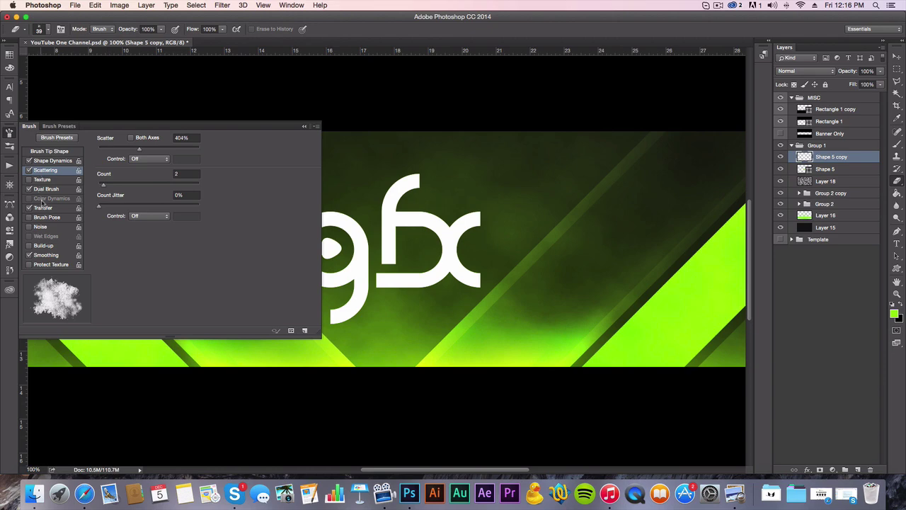
# Review the Eraser brush's Shape Dynamics and Scattering options and set its tip spacing to 27%
pyautogui.click(51, 161)
pyautogui.moveTo(107, 262); pyautogui.dragTo(107, 262)
pyautogui.moveTo(100, 226); pyautogui.dragTo(99, 227)
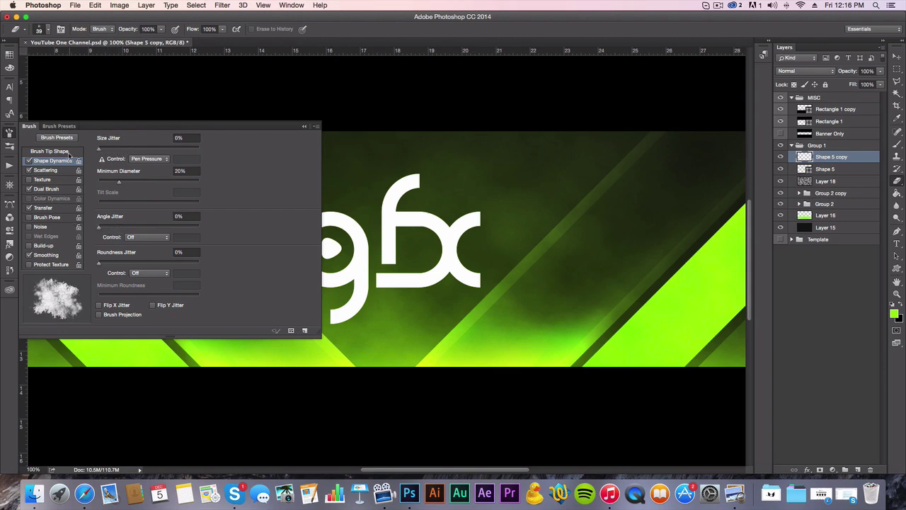
pyautogui.click(47, 170)
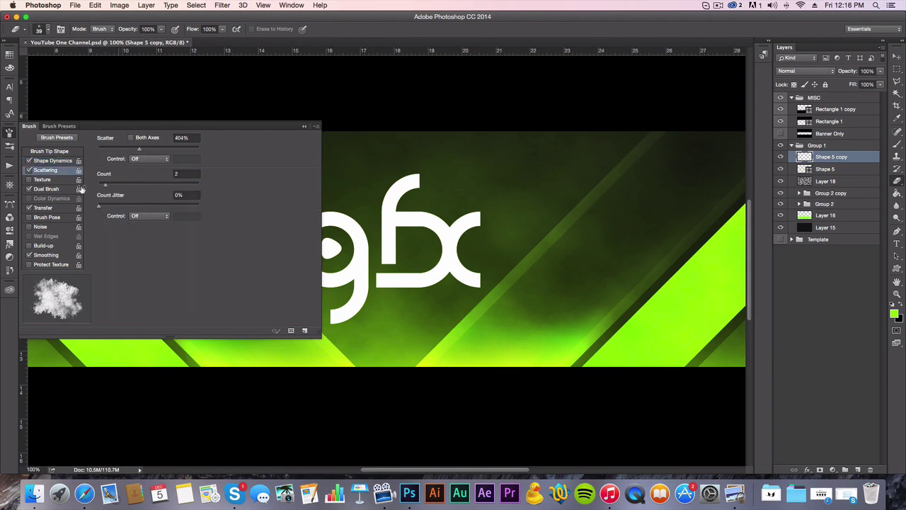
pyautogui.click(49, 151)
pyautogui.moveTo(101, 296); pyautogui.dragTo(112, 296)
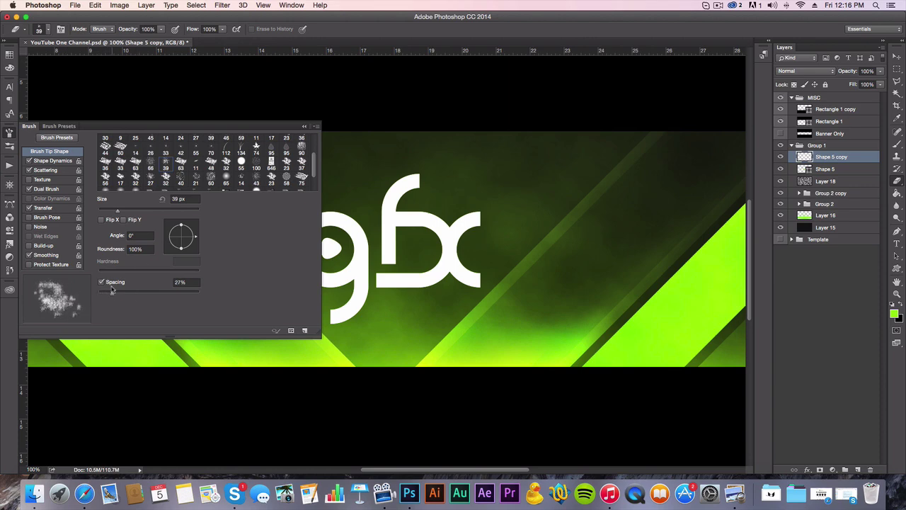
# Enlarge the textured Eraser tip to 61 px and erase rough patches across the white gfx logo copy
pyautogui.hscroll(3, 128, 204)
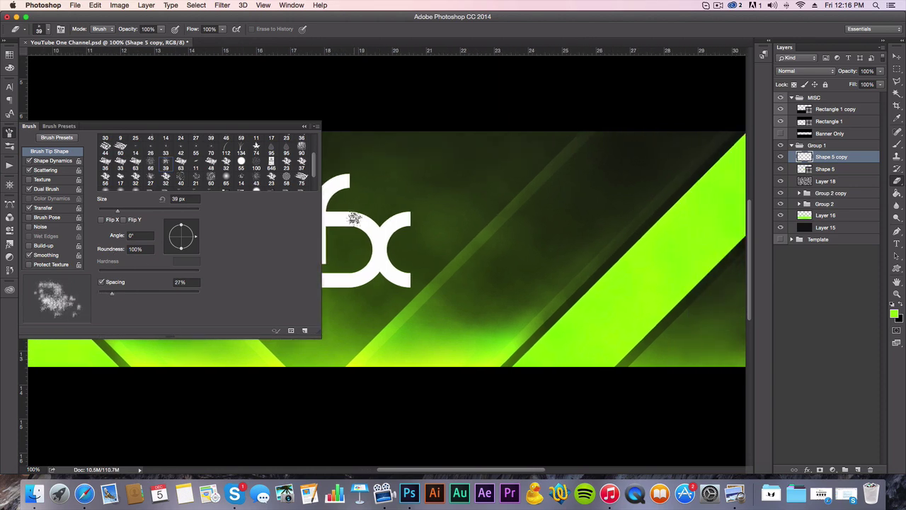
pyautogui.click(129, 210)
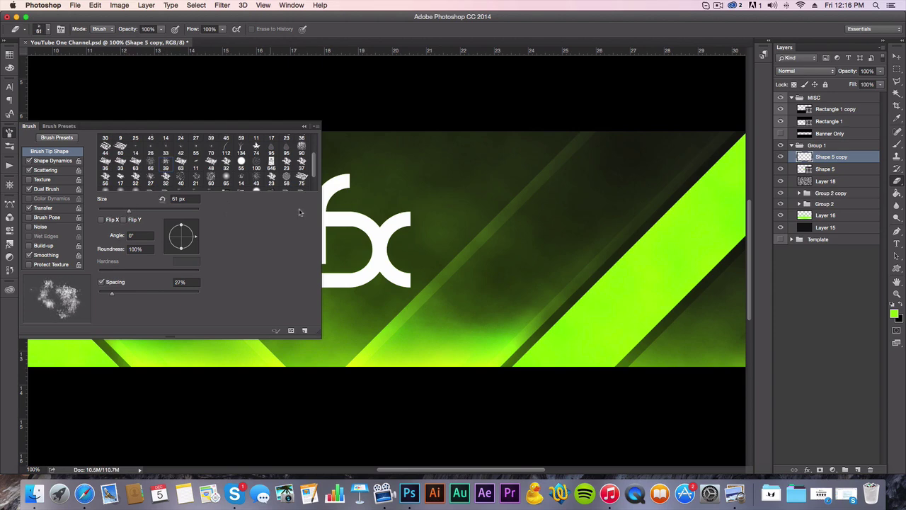
pyautogui.press('Return')
pyautogui.click(11, 136)
pyautogui.moveTo(382, 183)
pyautogui.mouseDown()
pyautogui.moveTo(333, 227)
pyautogui.moveTo(182, 298)
pyautogui.moveTo(404, 259)
pyautogui.moveTo(193, 325)
pyautogui.mouseUp()
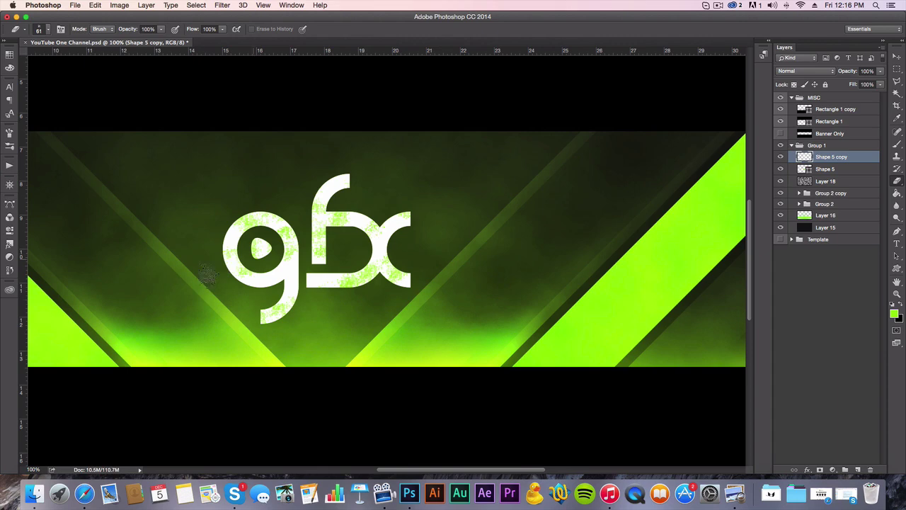
# Try the textured white logo copy at 50% opacity, then with the Overlay blend mode at 67% opacity
pyautogui.press('v')
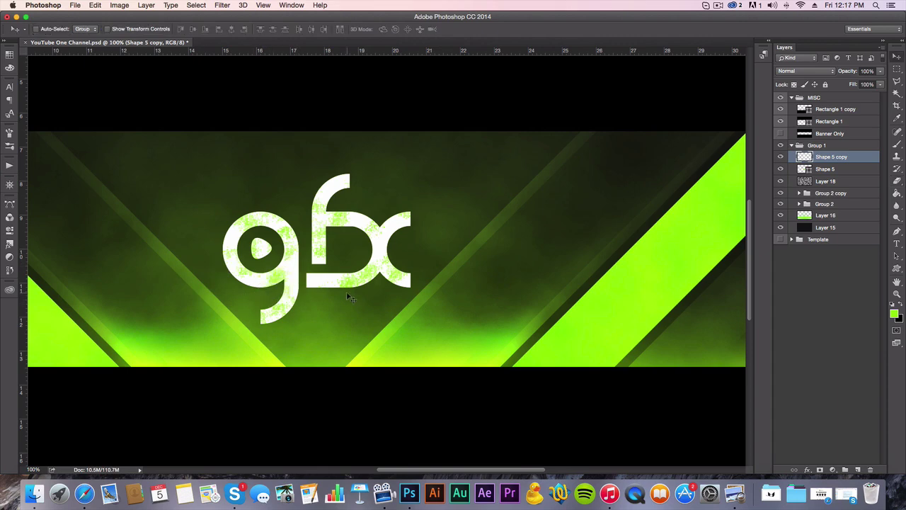
pyautogui.press('3')
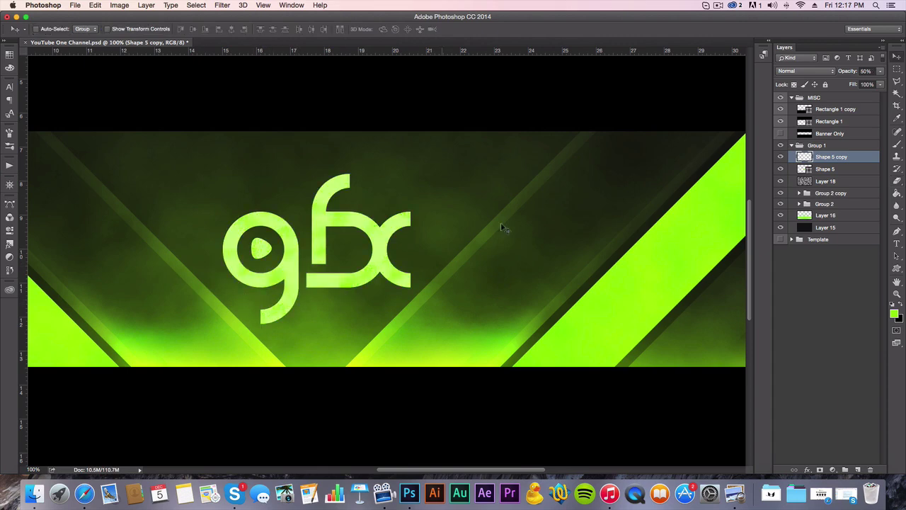
pyautogui.click(792, 72)
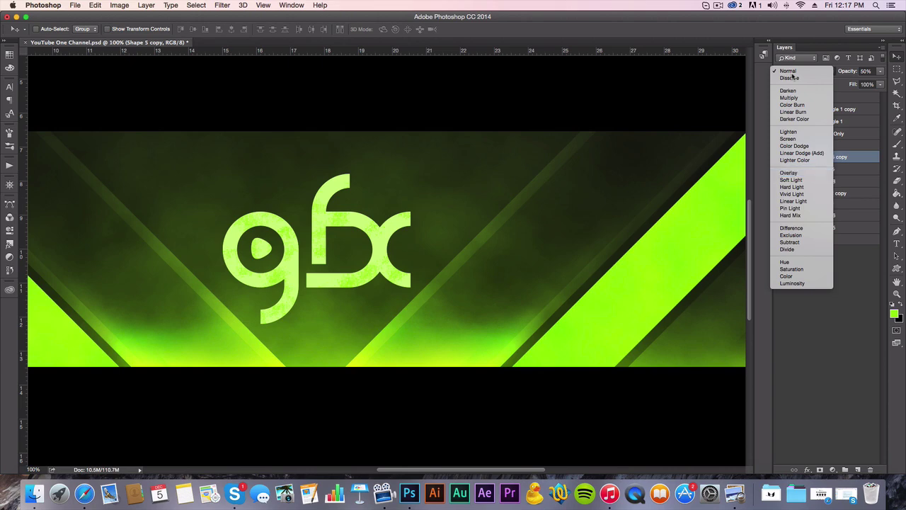
pyautogui.click(788, 173)
pyautogui.press('6')
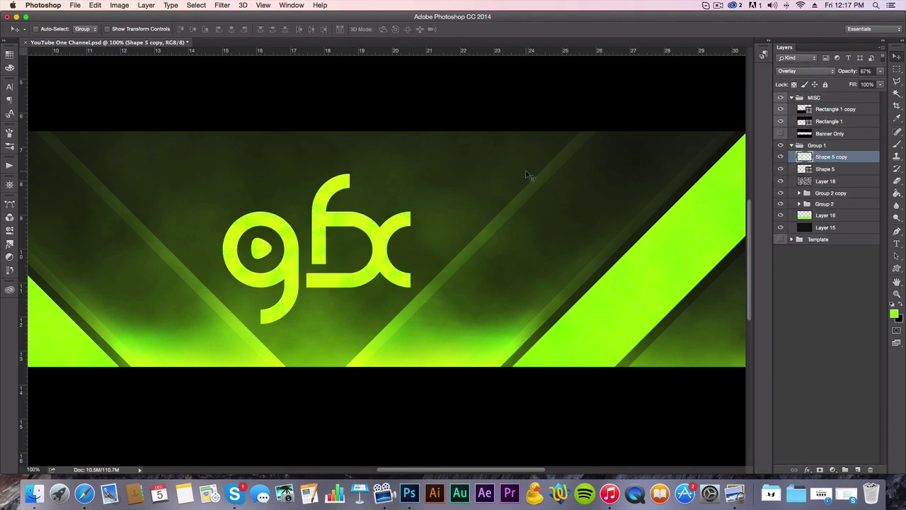
# Delete the white logo copy and move the green logo layer Shape 5 beneath Layer 18
pyautogui.press('Delete')
pyautogui.press('z')
pyautogui.keyDown('alt'); pyautogui.click(393, 230); pyautogui.keyUp('alt')
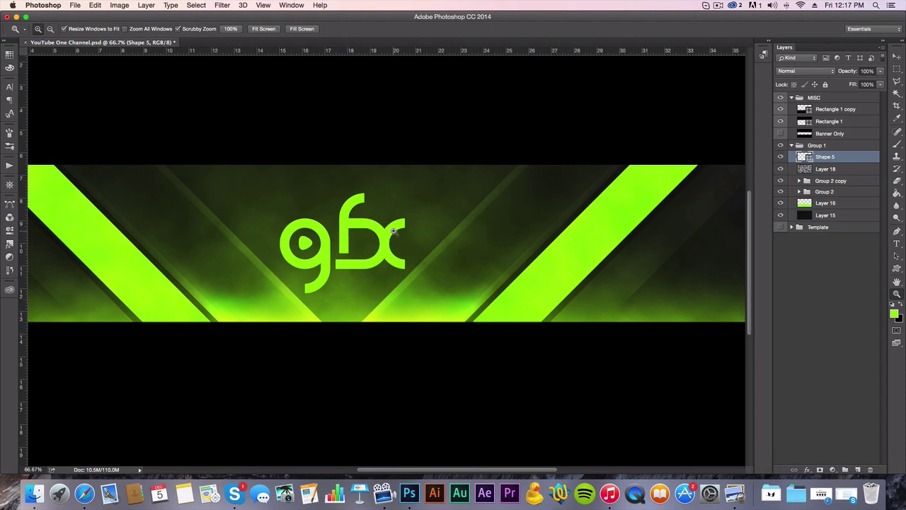
pyautogui.moveTo(331, 248); pyautogui.dragTo(335, 248)
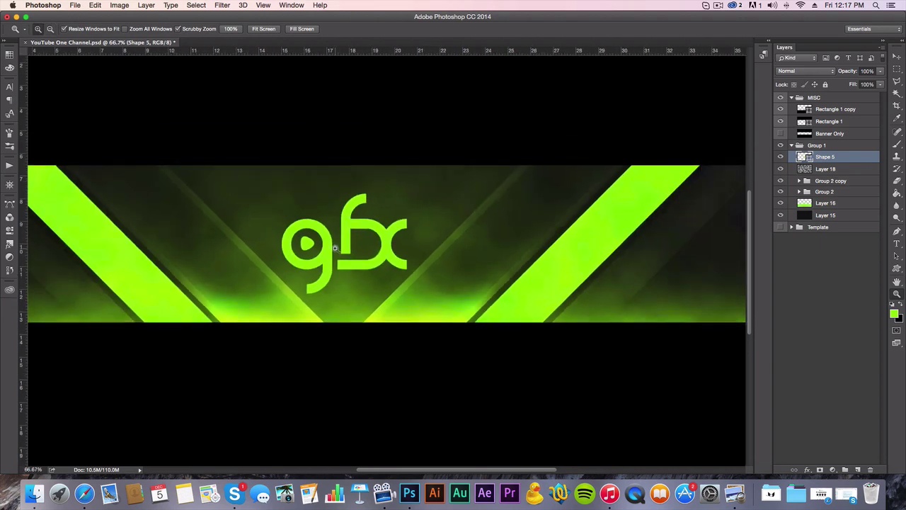
pyautogui.press('super+1')
pyautogui.press('v')
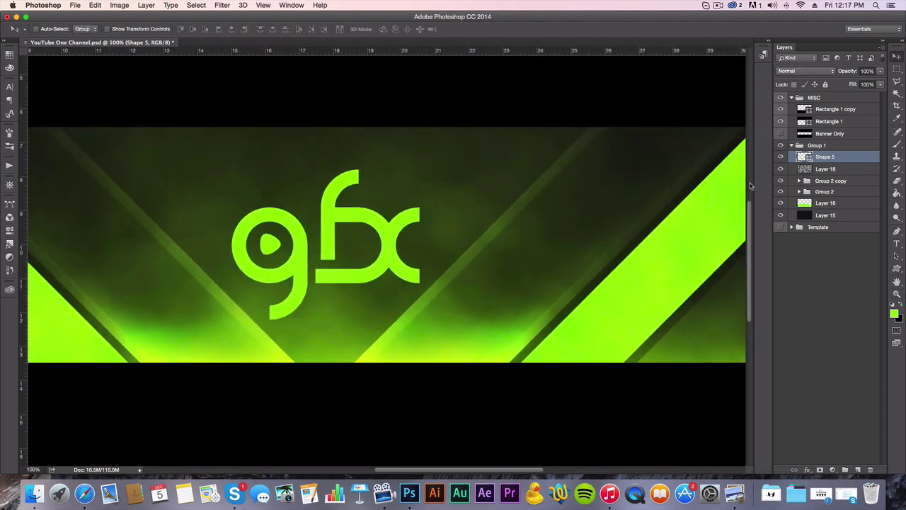
pyautogui.moveTo(868, 150); pyautogui.dragTo(860, 177)
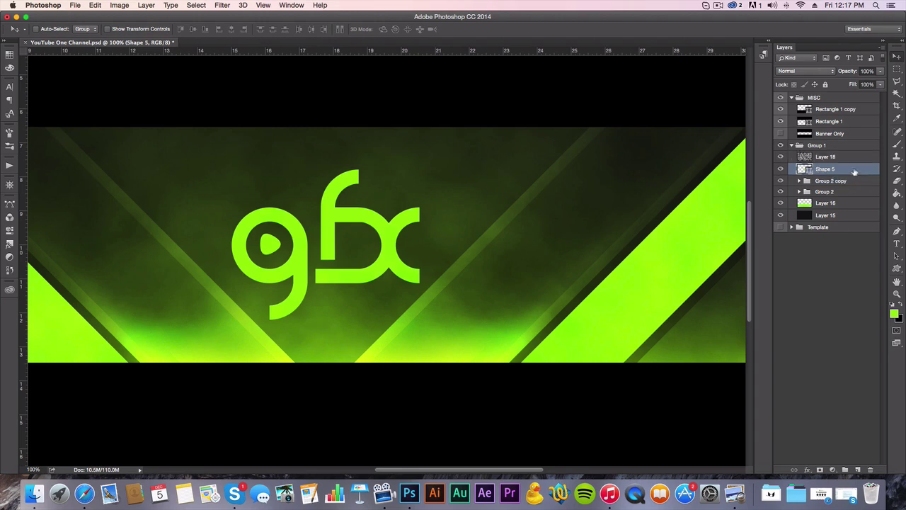
pyautogui.press('z')
pyautogui.keyDown('alt'); pyautogui.click(343, 248); pyautogui.keyUp('alt')
pyautogui.click(340, 250)
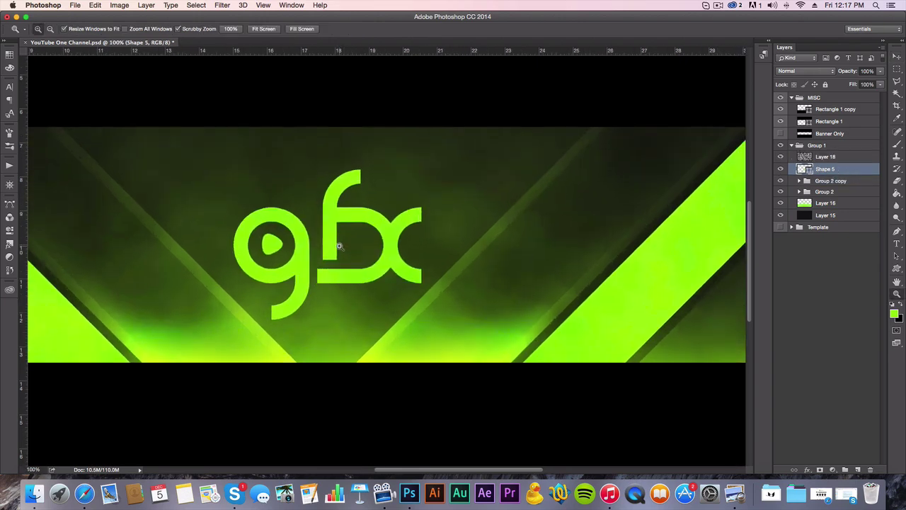
pyautogui.click(337, 249)
pyautogui.click(336, 249)
pyautogui.press('t')
pyautogui.scroll(-6, 319, 226)
pyautogui.click(296, 187)
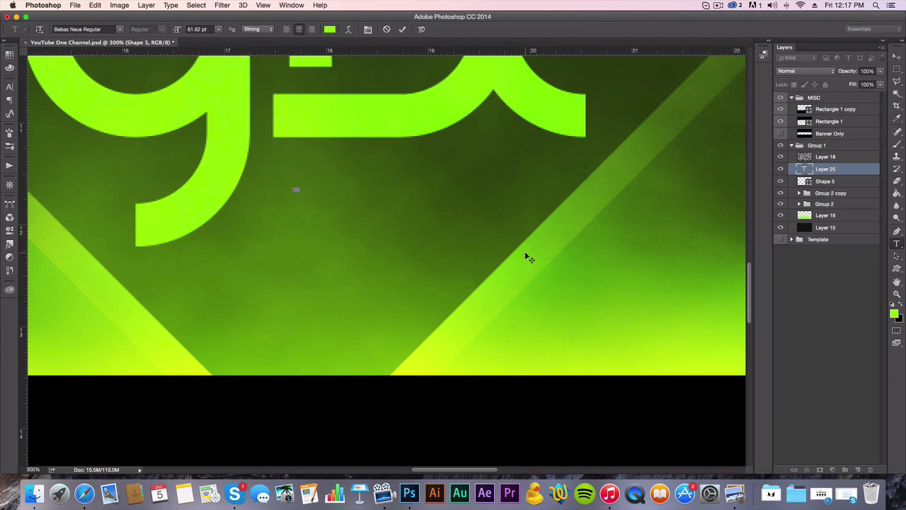
pyautogui.click(387, 29)
pyautogui.moveTo(275, 160); pyautogui.dragTo(576, 320)
pyautogui.click(387, 29)
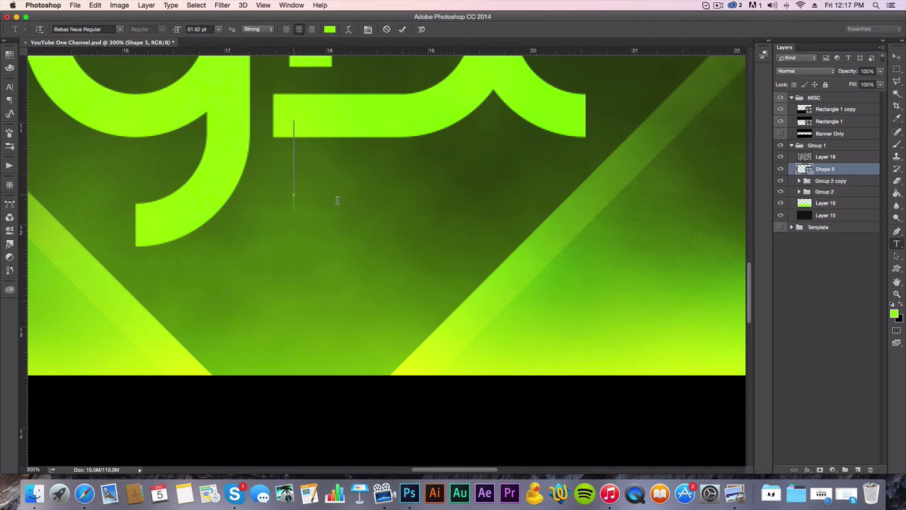
# Add the text YOUTUBE.COM/GFX in green Bebas Neue Regular just below the logo's fx letters
pyautogui.click(294, 193)
pyautogui.write('YOU')
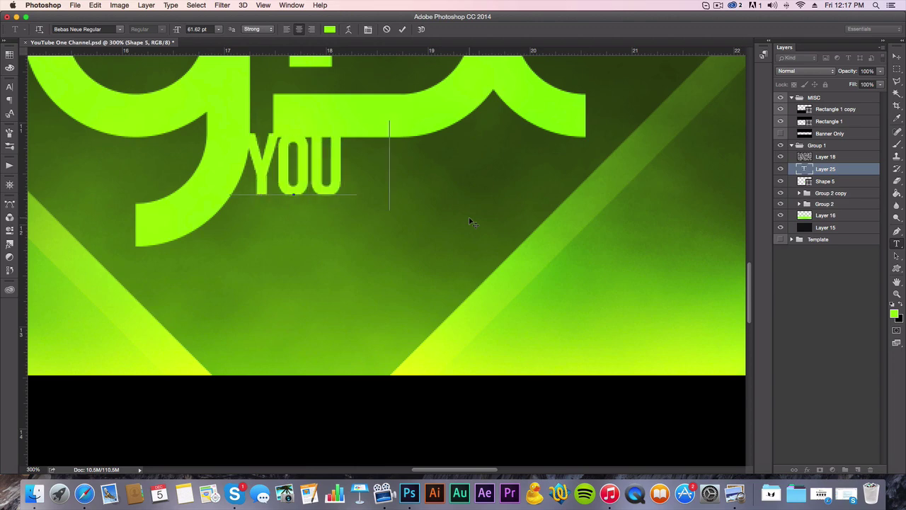
pyautogui.write('TUBE.COM/GFX')
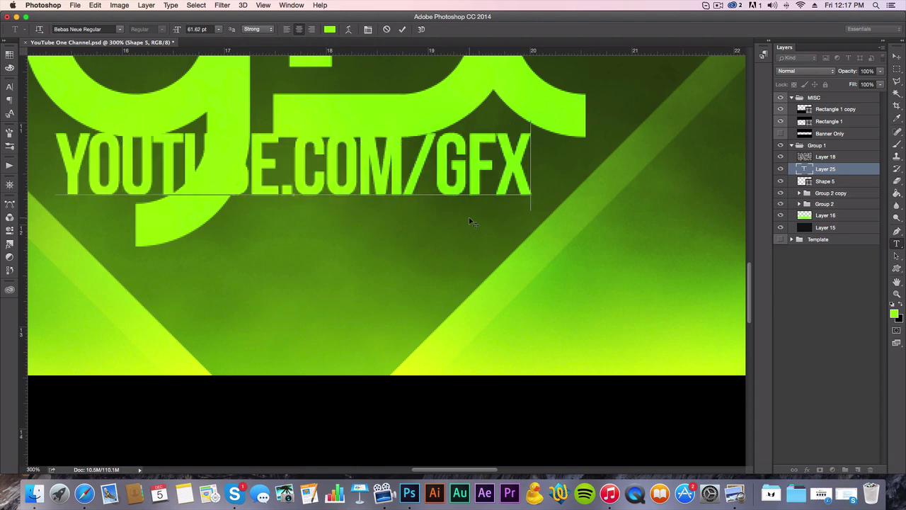
# Left-align the URL text, set its size to 40.62 pt and position it to match the width of the fx letters above
pyautogui.press('super+a')
pyautogui.moveTo(177, 32); pyautogui.dragTo(163, 33)
pyautogui.moveTo(315, 243); pyautogui.dragTo(390, 233)
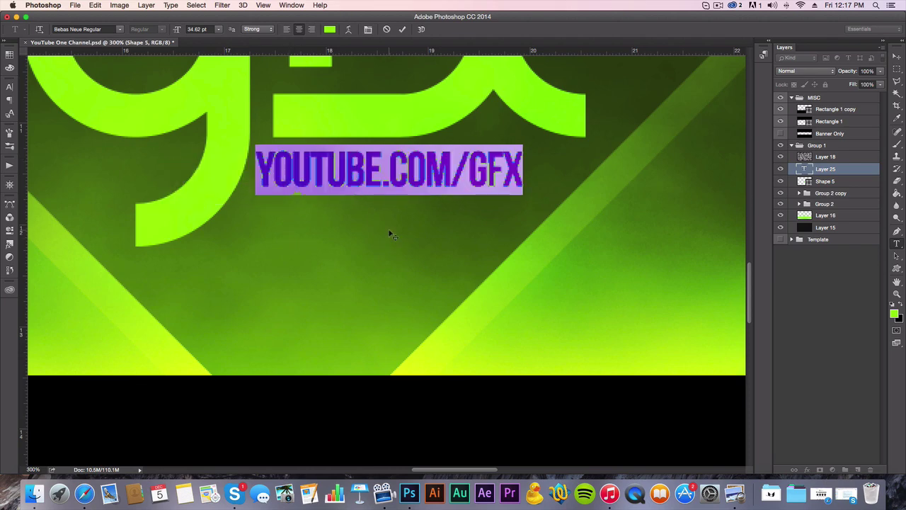
pyautogui.moveTo(313, 241); pyautogui.dragTo(327, 228)
pyautogui.moveTo(177, 31); pyautogui.dragTo(187, 33)
pyautogui.moveTo(233, 152); pyautogui.dragTo(362, 269)
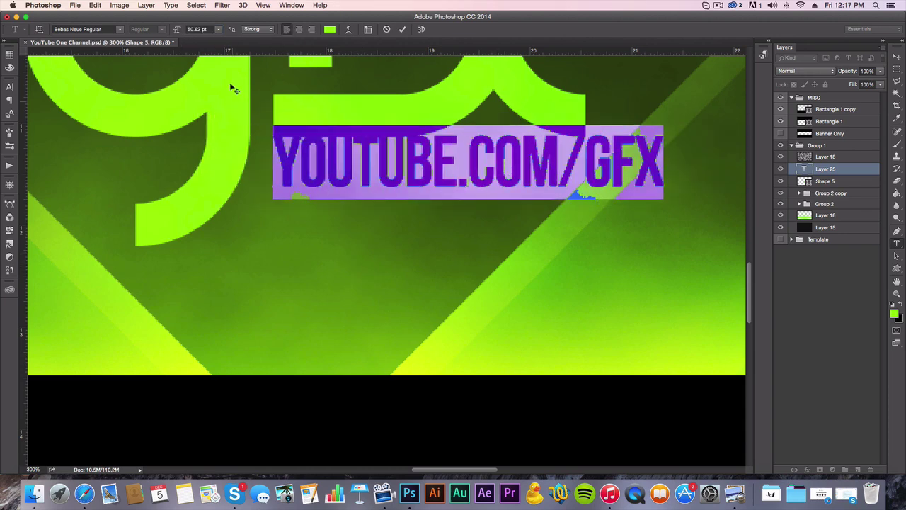
pyautogui.moveTo(181, 33); pyautogui.dragTo(177, 35)
pyautogui.click(402, 30)
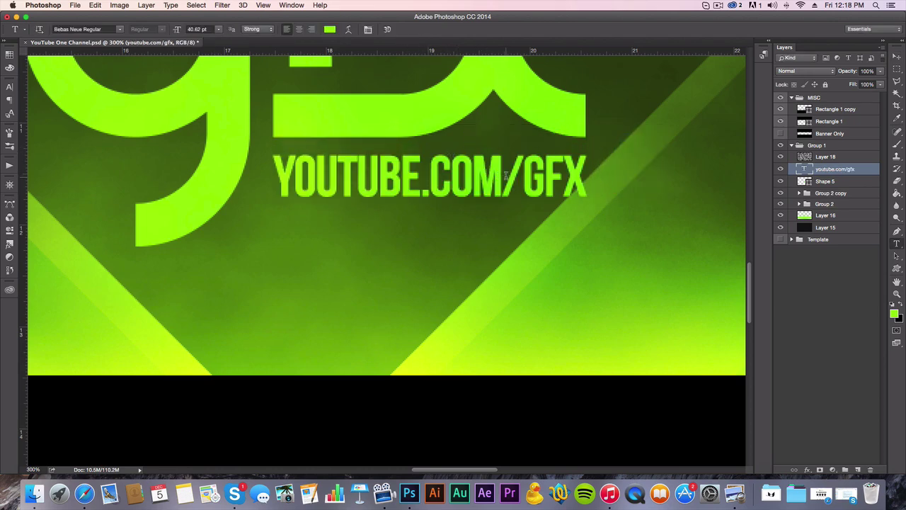
# Recolour the /GFX part of the URL text to a light grey
pyautogui.moveTo(503, 176); pyautogui.dragTo(588, 181)
pyautogui.click(329, 29)
pyautogui.moveTo(413, 120); pyautogui.dragTo(358, 110)
pyautogui.press('Return')
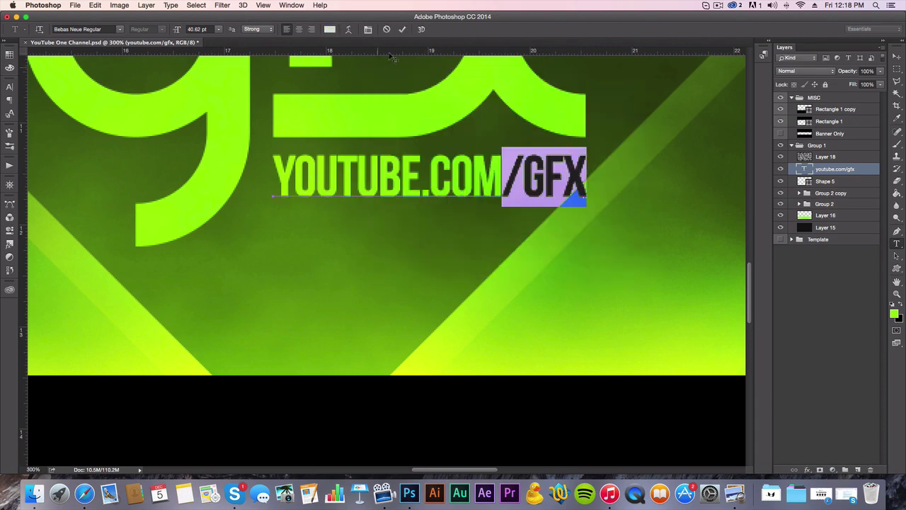
pyautogui.click(402, 29)
# Add a Gradient Overlay with the black-to-white preset to the URL text layer
pyautogui.press('z')
pyautogui.scroll(-5, 453, 172)
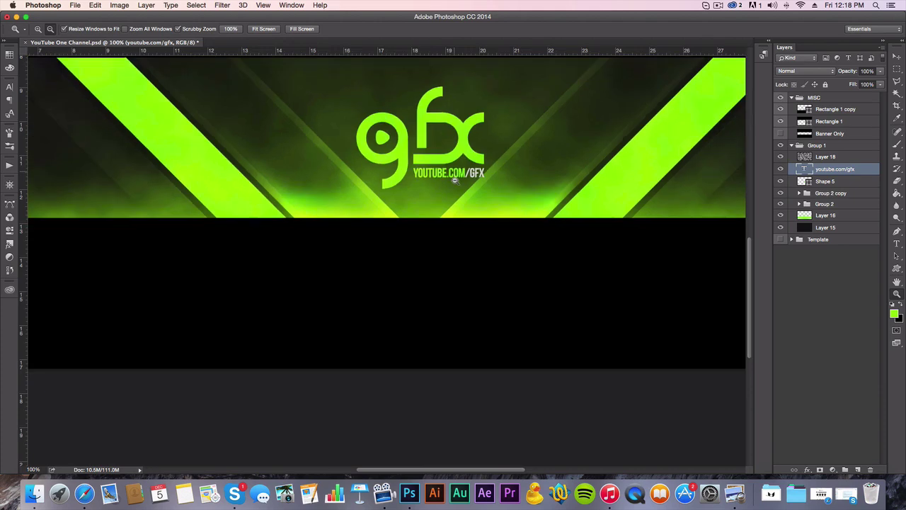
pyautogui.scroll(-3, 445, 154)
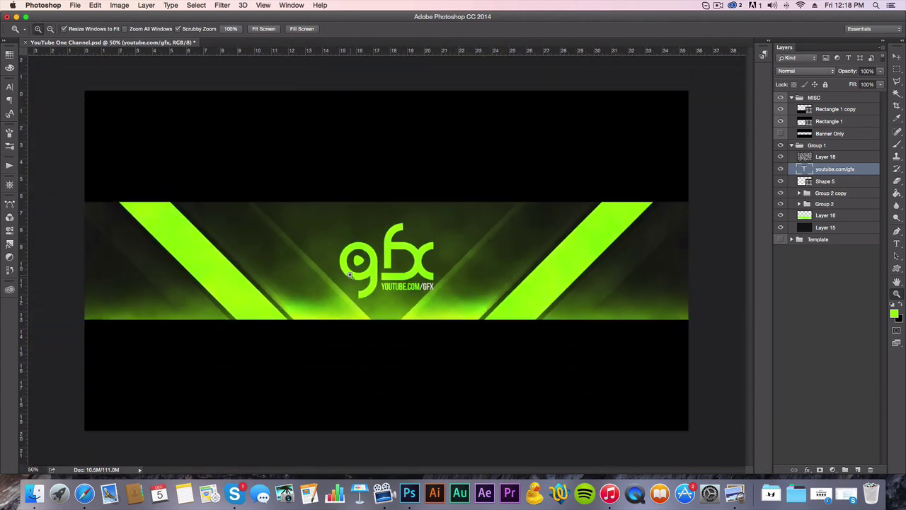
pyautogui.scroll(2, 350, 275)
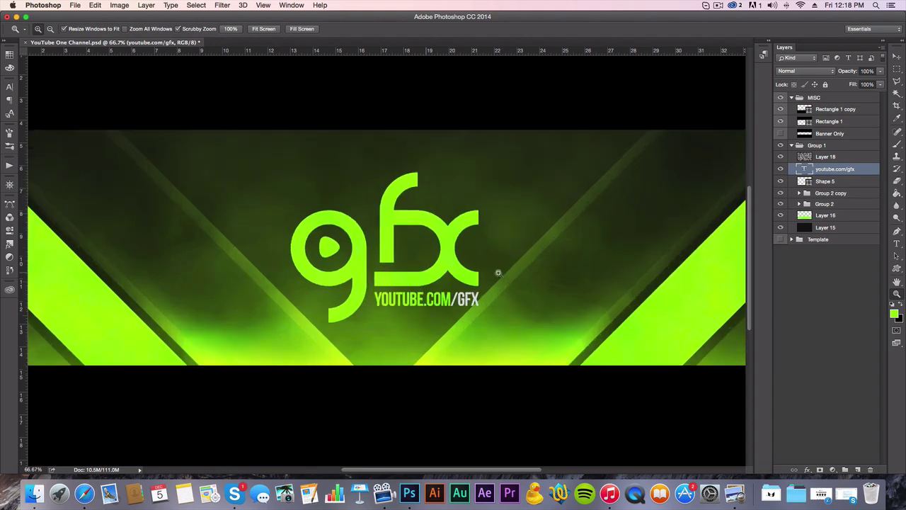
pyautogui.scroll(2, 455, 274)
pyautogui.press('v')
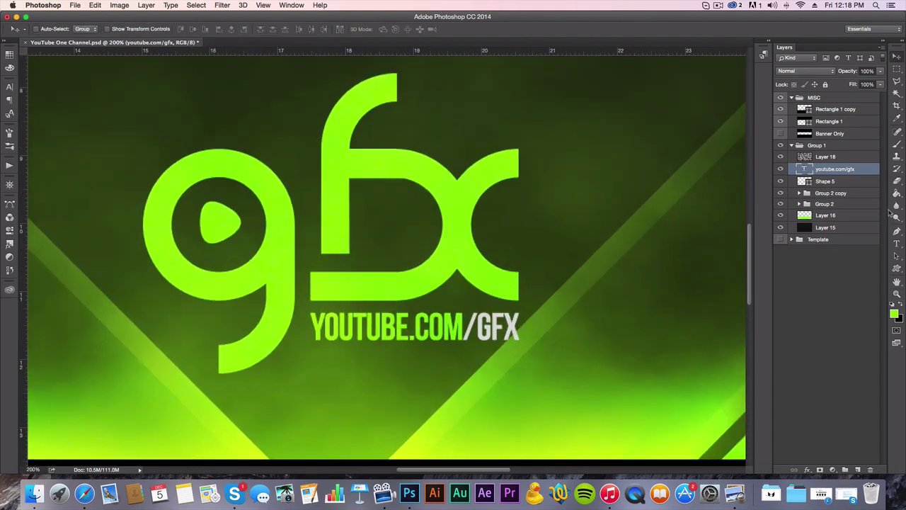
pyautogui.doubleClick(862, 170)
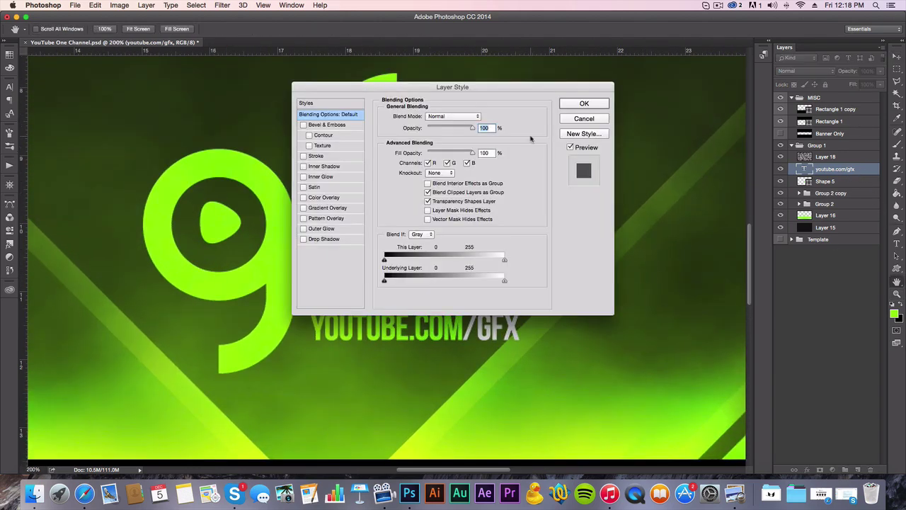
pyautogui.moveTo(352, 82); pyautogui.dragTo(125, 72)
pyautogui.click(113, 199)
pyautogui.click(211, 132)
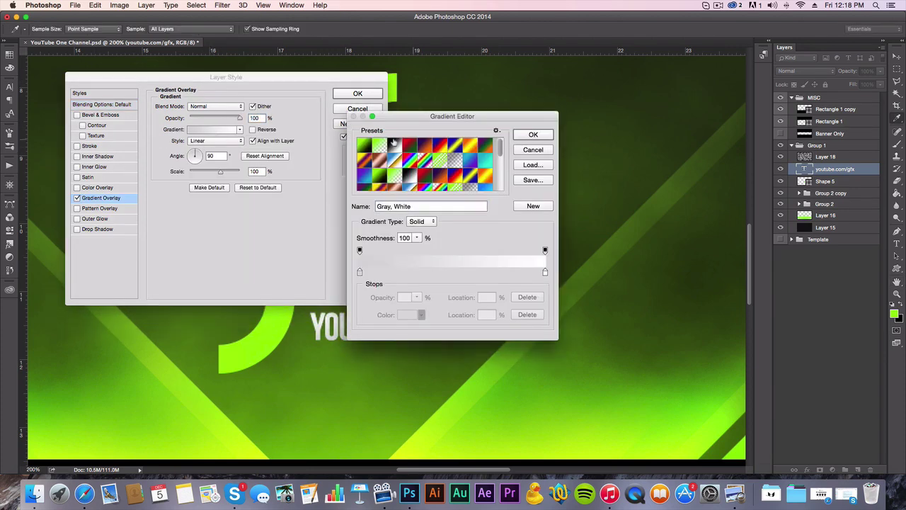
pyautogui.click(401, 146)
pyautogui.press('Return')
# Set the URL text's Gradient Overlay to Overlay blend mode, angle -90° and opacity 27%
pyautogui.click(216, 107)
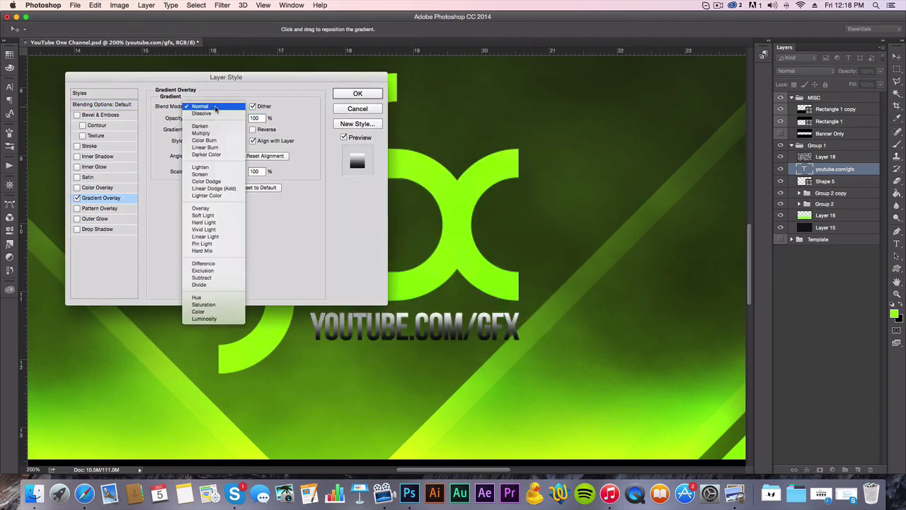
pyautogui.click(200, 208)
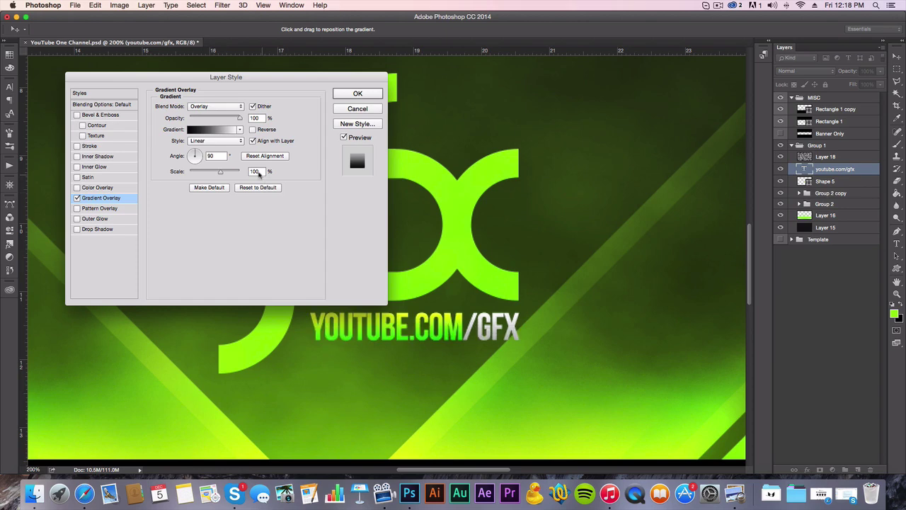
pyautogui.moveTo(217, 156); pyautogui.dragTo(177, 154)
pyautogui.write('-90')
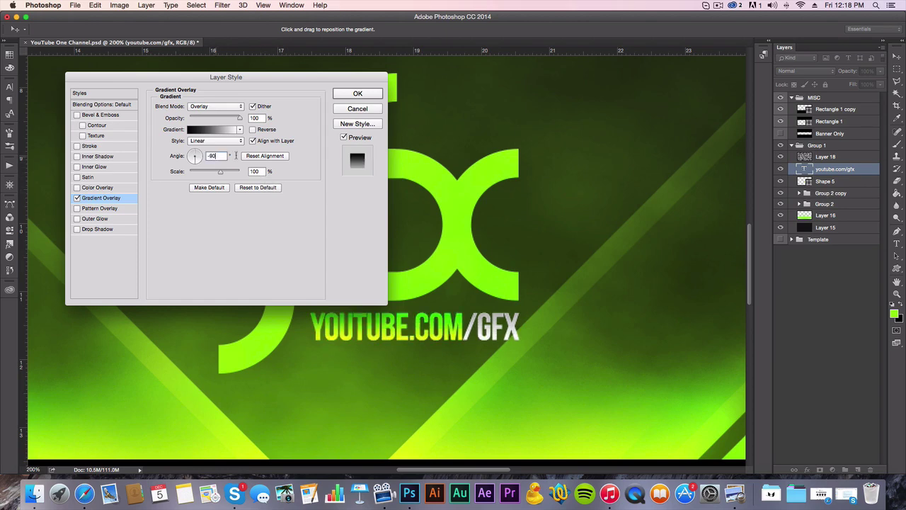
pyautogui.moveTo(210, 118); pyautogui.dragTo(204, 117)
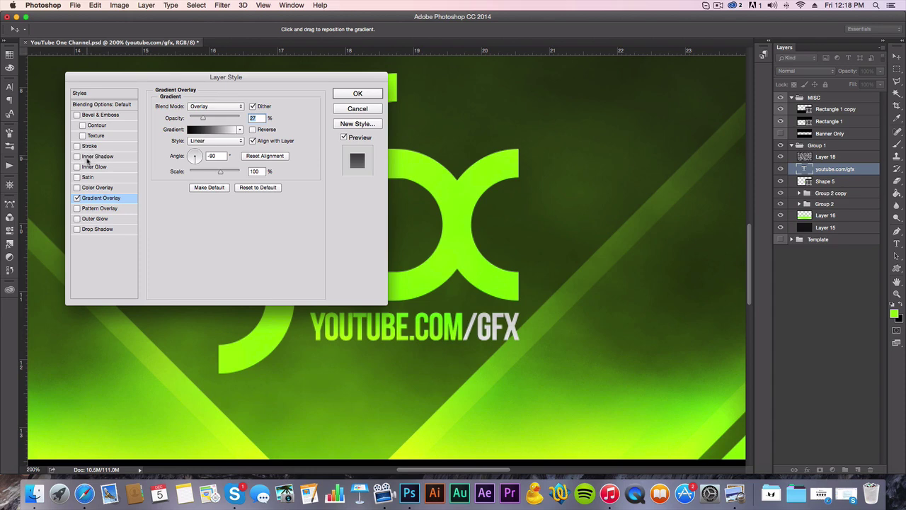
# Add an Inner Shadow to the URL text with Overlay blend mode, 36% opacity, 0 px distance, 8% choke and 2 px size
pyautogui.click(88, 156)
pyautogui.moveTo(190, 150); pyautogui.dragTo(188, 172)
pyautogui.click(200, 119)
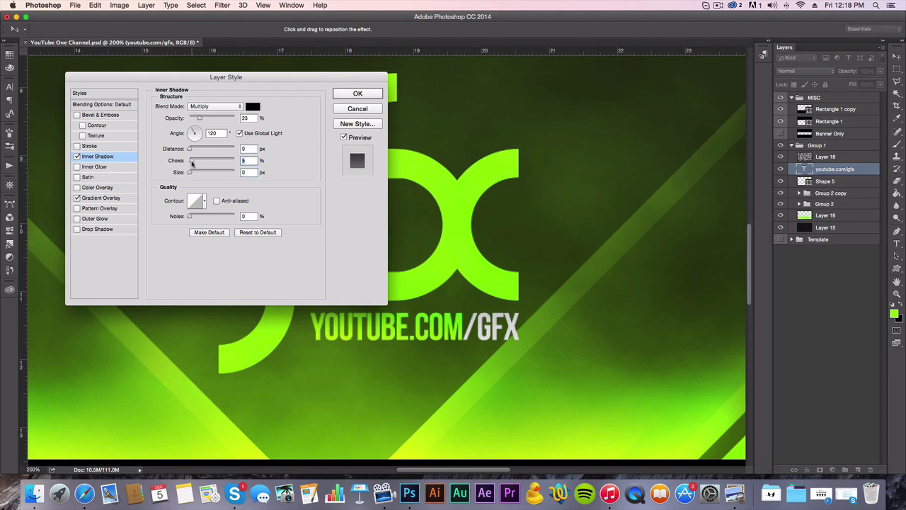
pyautogui.click(252, 172)
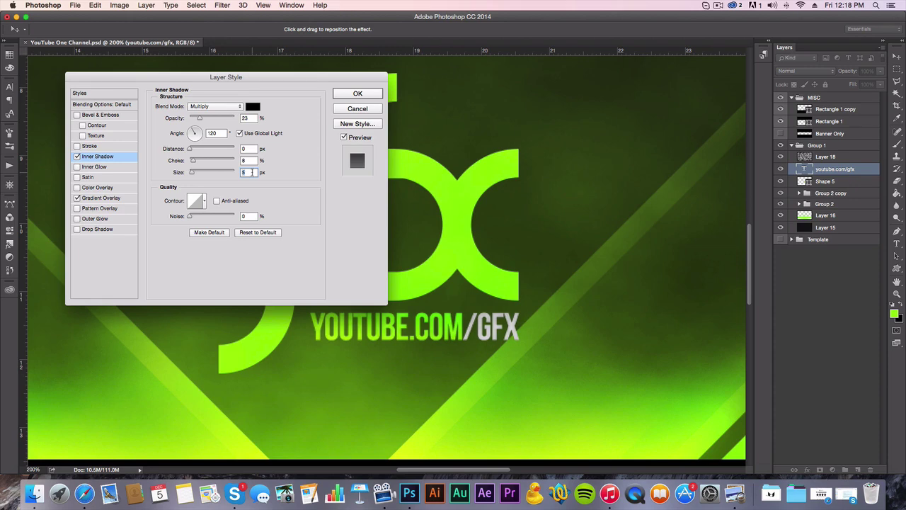
pyautogui.press('Down')
pyautogui.press('Down')
pyautogui.press('Down')
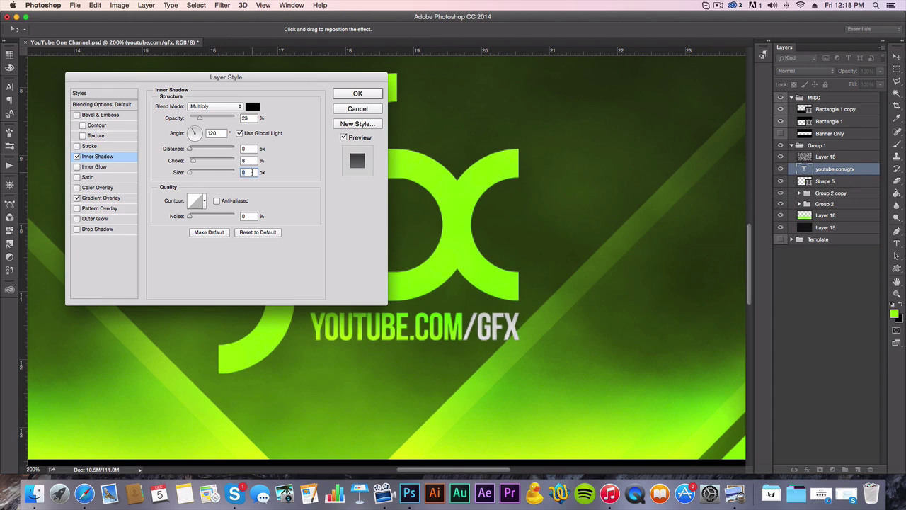
pyautogui.moveTo(206, 121); pyautogui.dragTo(204, 119)
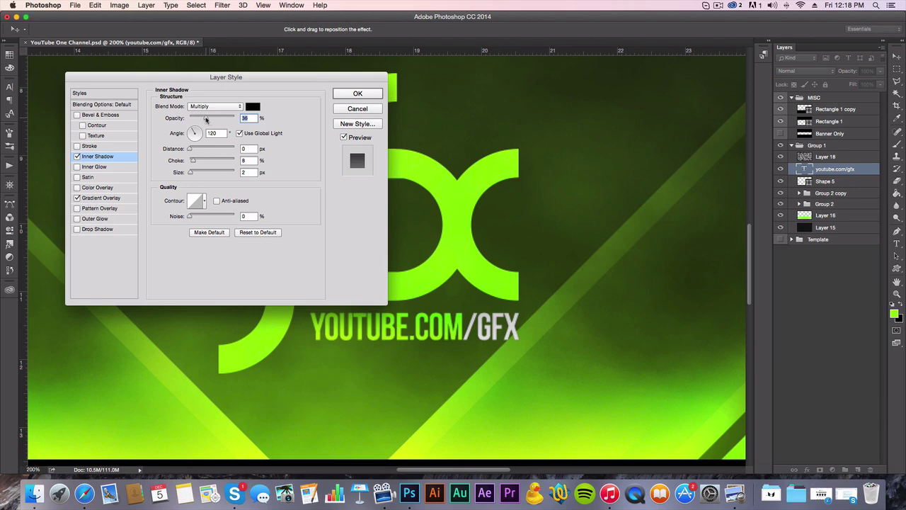
pyautogui.click(199, 107)
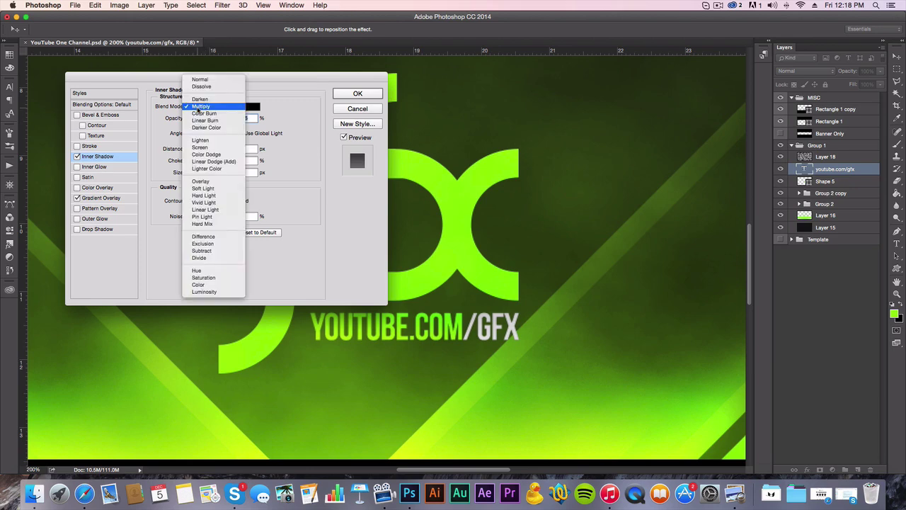
pyautogui.click(200, 181)
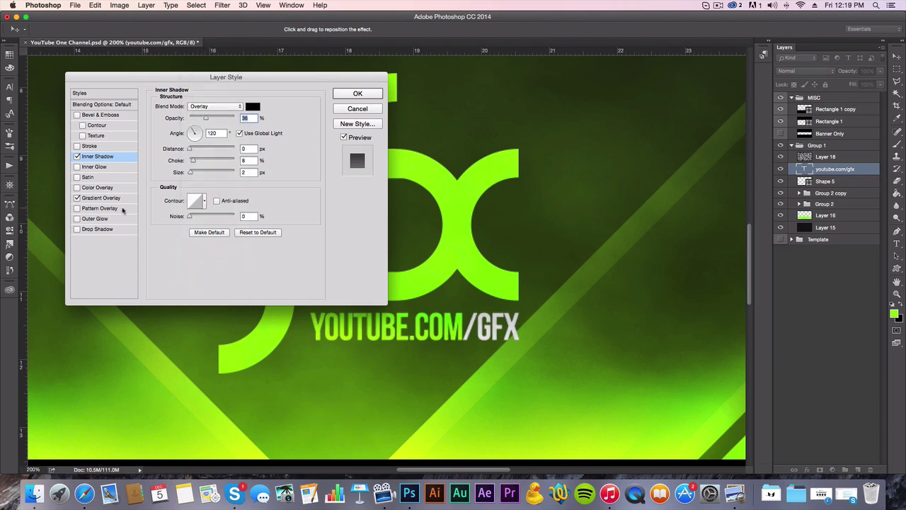
# Add an Inner Glow to the URL text in Overlay blend mode with 19% choke and 9 px size, and apply the layer style
pyautogui.click(92, 168)
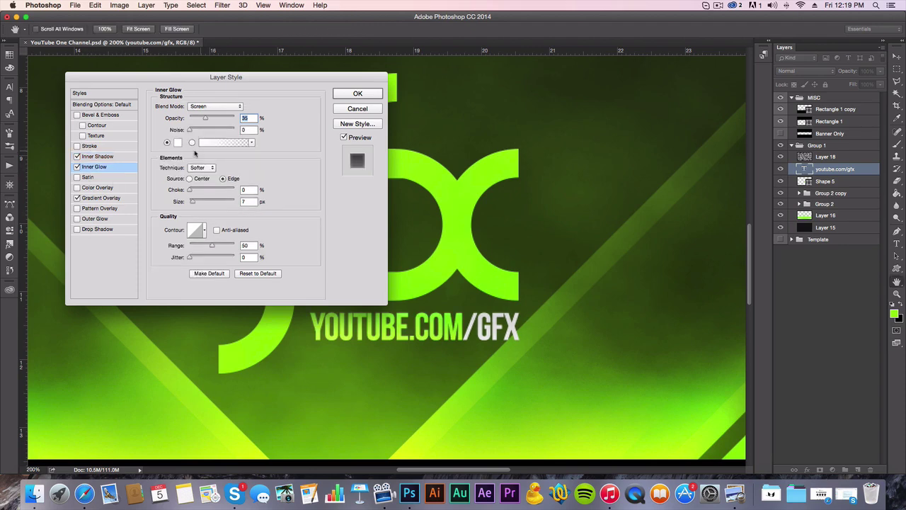
pyautogui.moveTo(190, 191); pyautogui.dragTo(197, 191)
pyautogui.click(192, 203)
pyautogui.click(211, 105)
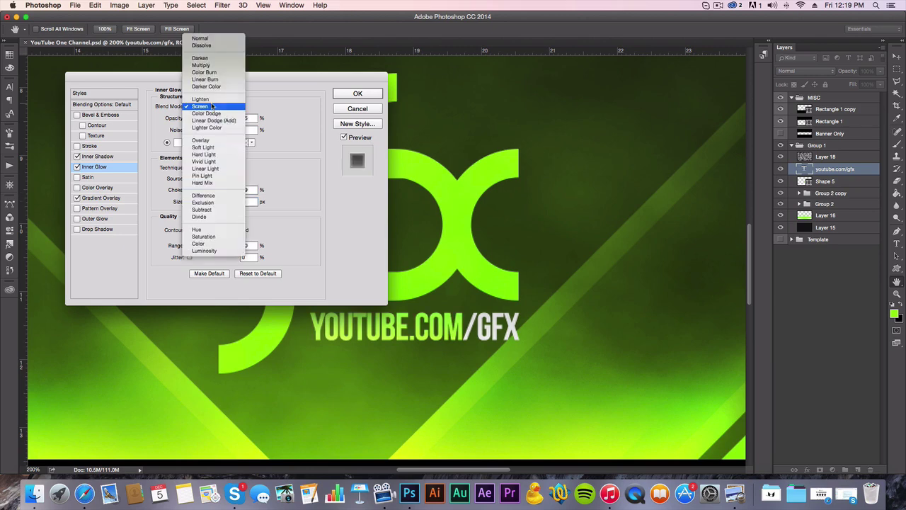
pyautogui.click(216, 141)
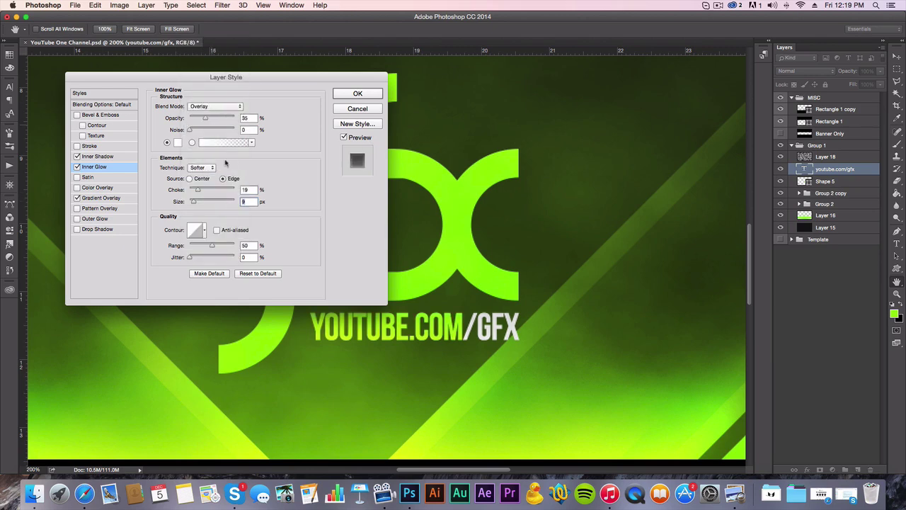
pyautogui.moveTo(285, 80); pyautogui.dragTo(228, 37)
pyautogui.press('Return')
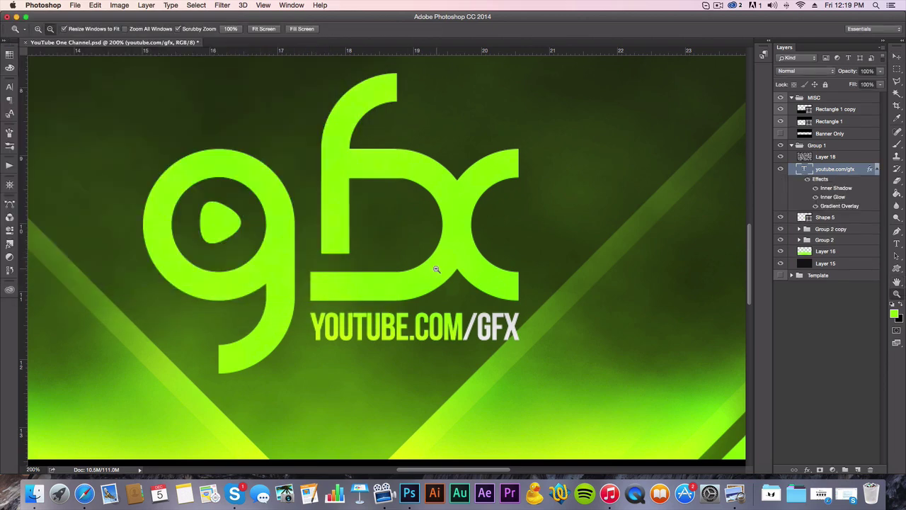
# Copy the URL text's layer style onto the gfx logo shape layer, Shape 5
pyautogui.keyDown('alt'); pyautogui.click(436, 269); pyautogui.keyUp('alt')
pyautogui.press('v')
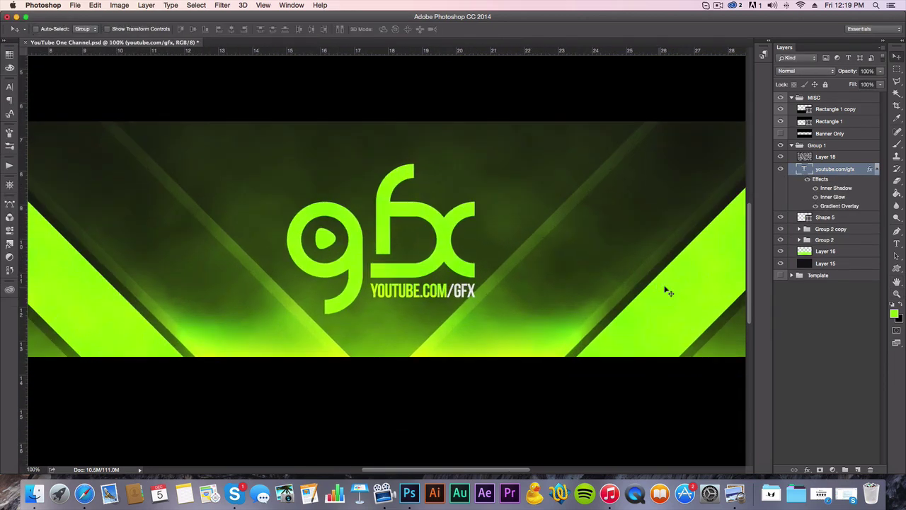
pyautogui.rightClick(853, 171)
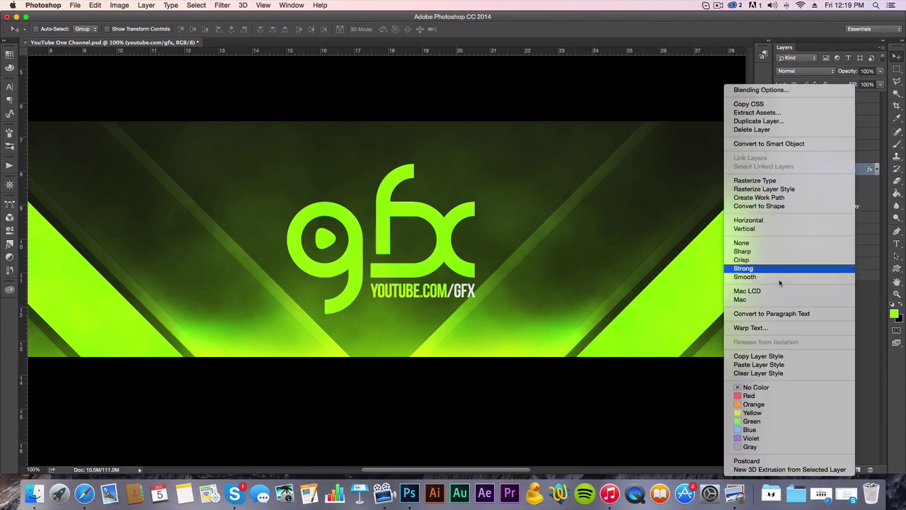
pyautogui.click(786, 355)
pyautogui.click(849, 217)
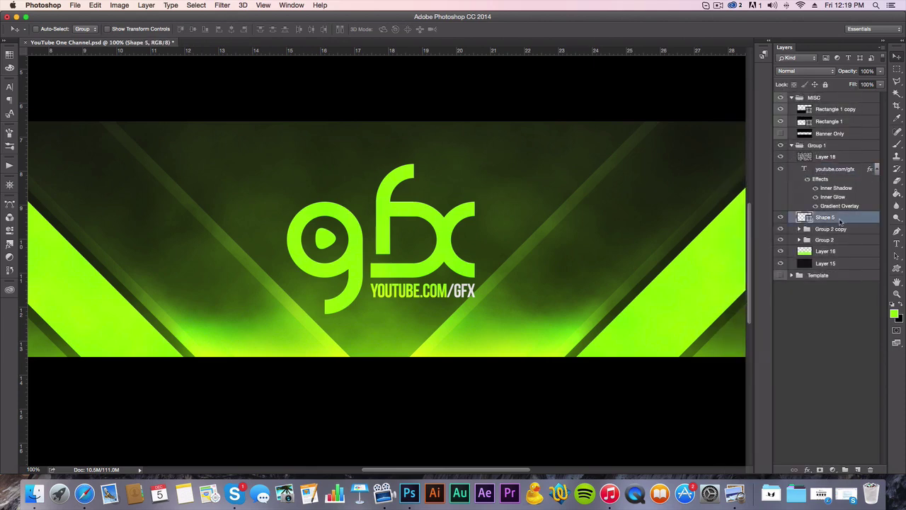
pyautogui.rightClick(841, 217)
pyautogui.click(783, 288)
# Duplicate the cloud texture layer, Layer 18, and set the copy's opacity to 10%
pyautogui.press('z')
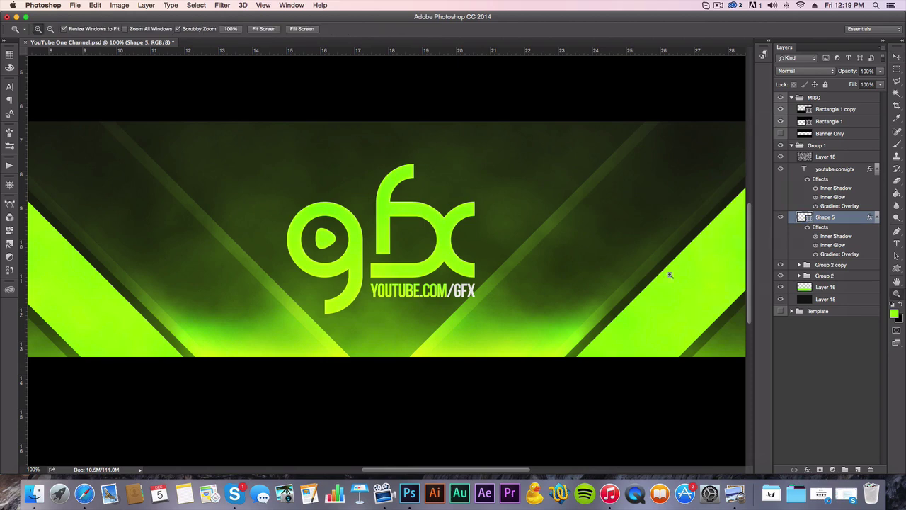
pyautogui.keyDown('alt'); pyautogui.click(440, 272); pyautogui.keyUp('alt')
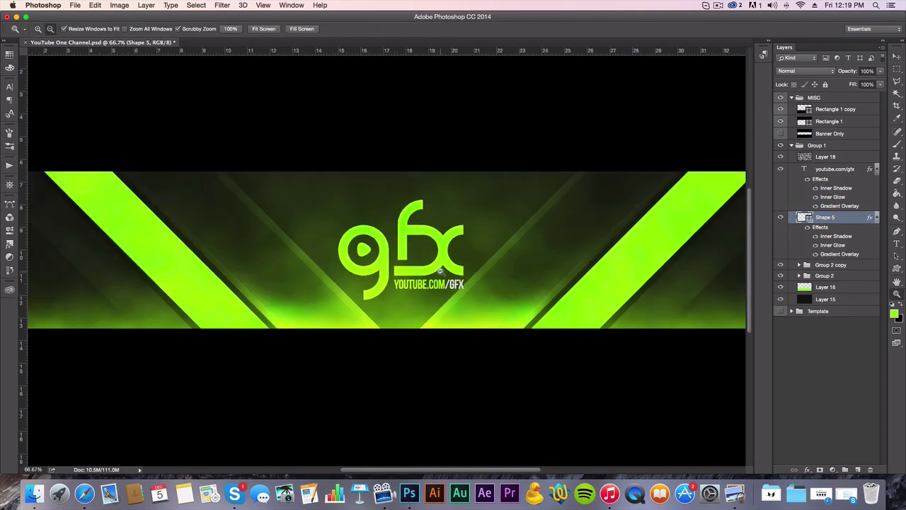
pyautogui.keyDown('alt'); pyautogui.click(380, 268); pyautogui.keyUp('alt')
pyautogui.keyDown('alt'); pyautogui.click(377, 258); pyautogui.keyUp('alt')
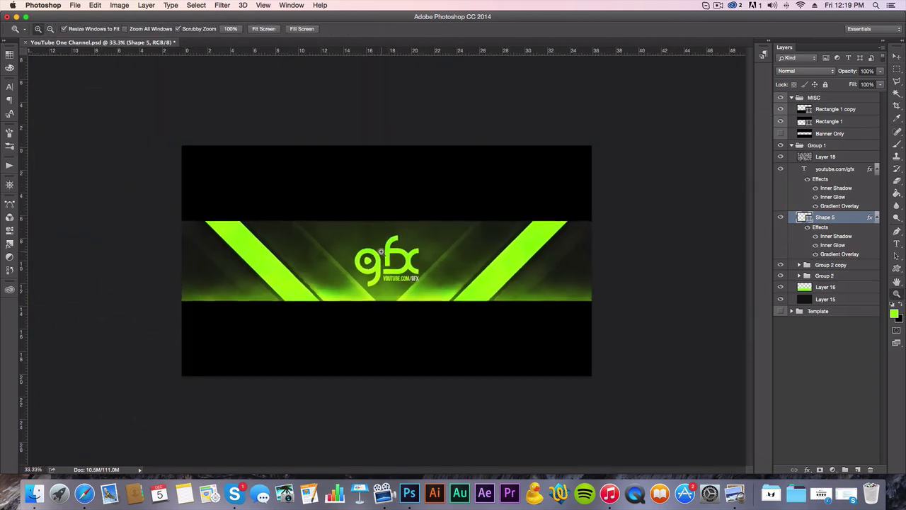
pyautogui.click(373, 247)
pyautogui.press('v')
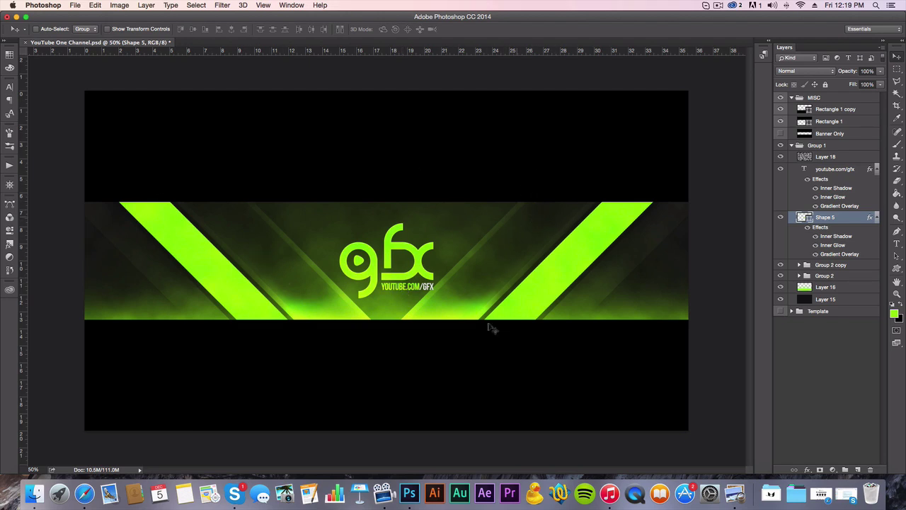
pyautogui.click(826, 157)
pyautogui.press('super+j')
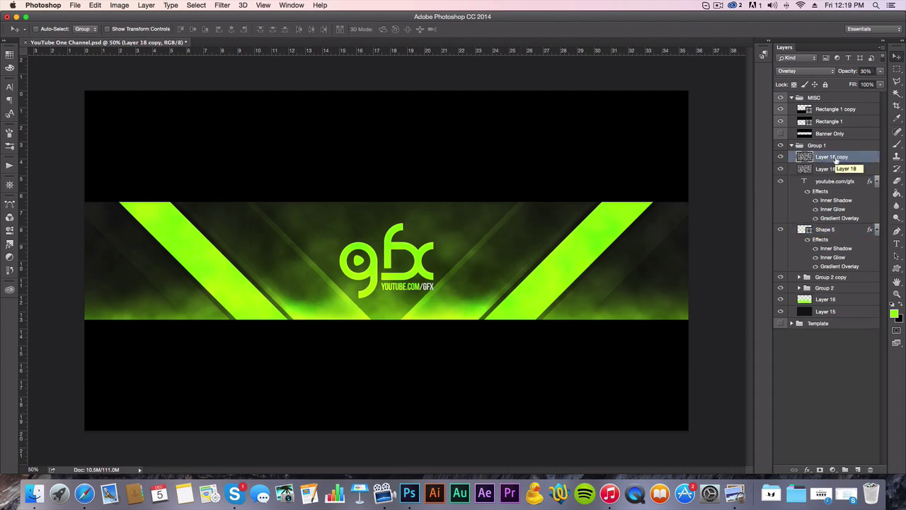
pyautogui.press('1')
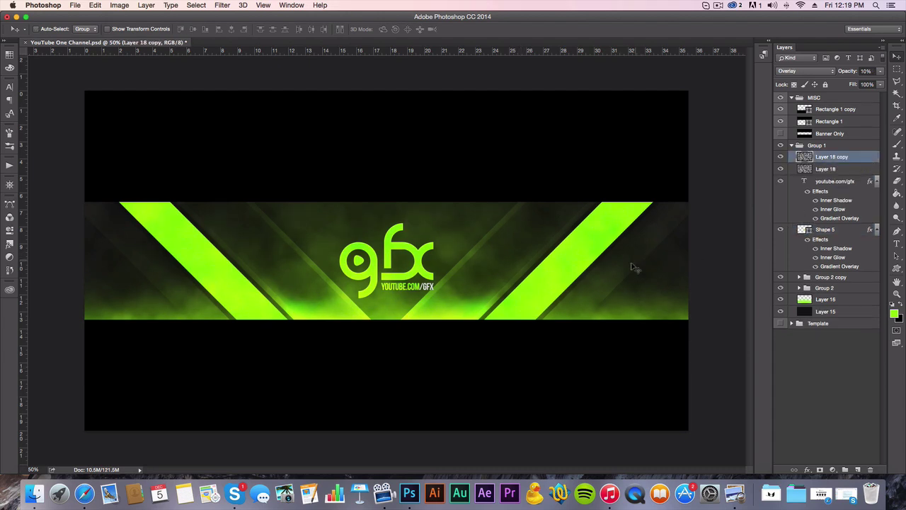
# Check the green glow of Layer 16 and compare the new banner group with the original Template group and its layers
pyautogui.press('z')
pyautogui.keyDown('alt'); pyautogui.click(552, 265); pyautogui.keyUp('alt')
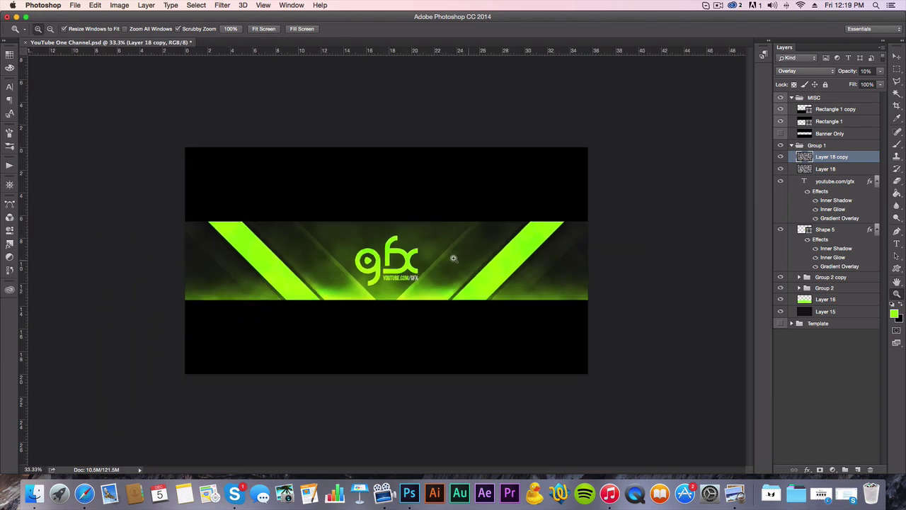
pyautogui.click(455, 254)
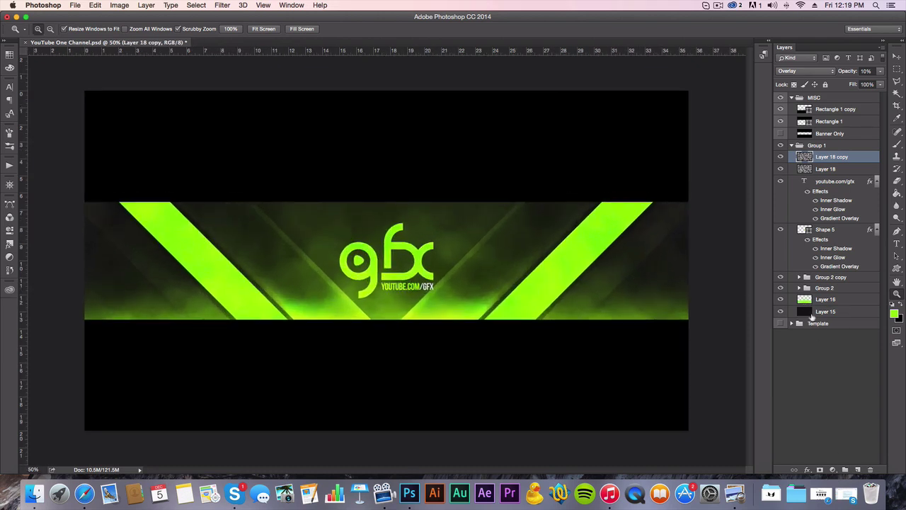
pyautogui.click(811, 301)
pyautogui.click(781, 300)
pyautogui.click(781, 300)
pyautogui.moveTo(850, 300)
pyautogui.mouseDown()
pyautogui.moveTo(847, 182)
pyautogui.moveTo(837, 312)
pyautogui.mouseUp()
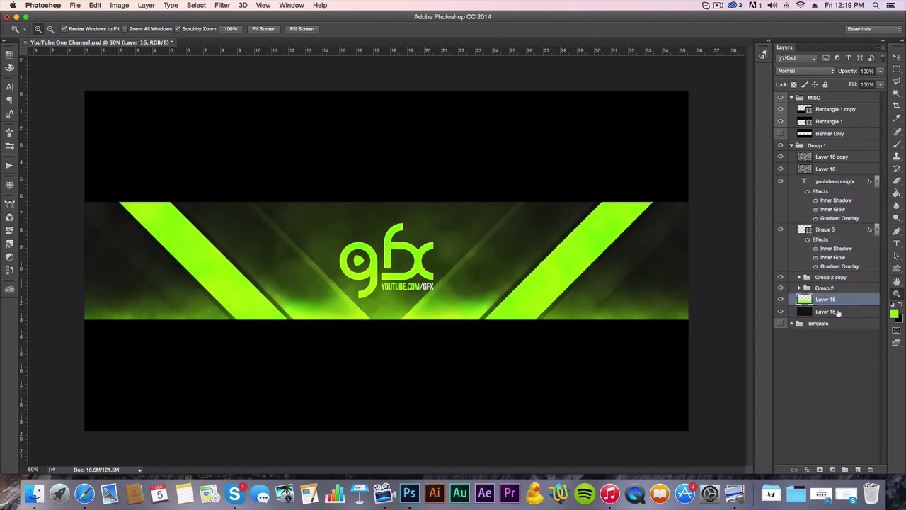
pyautogui.click(791, 145)
pyautogui.click(781, 156)
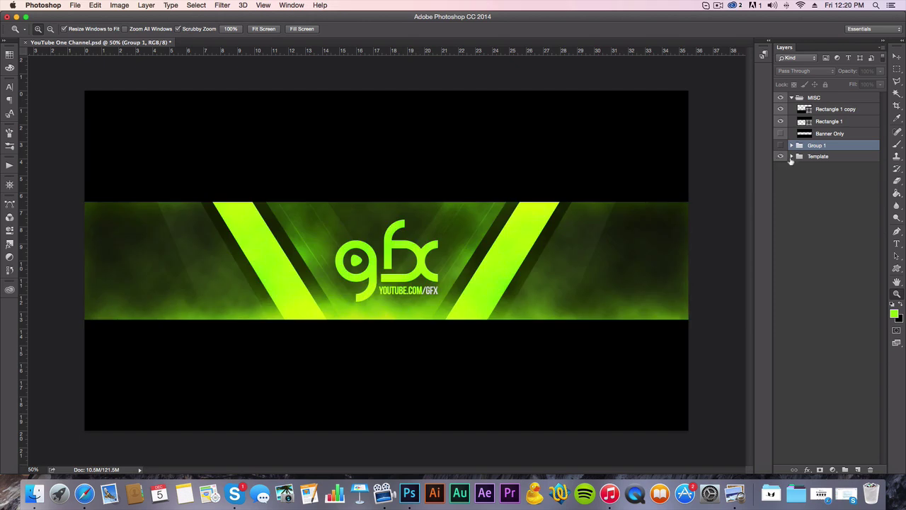
pyautogui.click(790, 156)
pyautogui.scroll(-5, 807, 331)
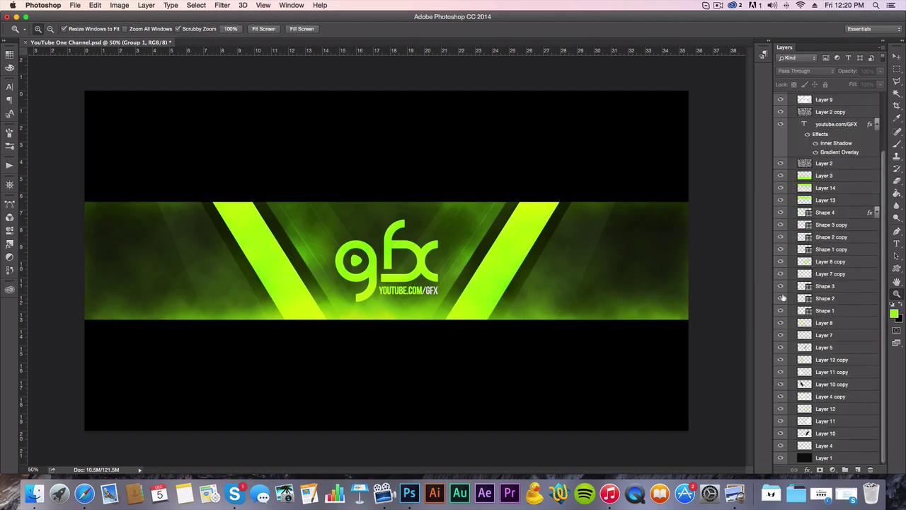
pyautogui.scroll(3, 820, 135)
pyautogui.click(791, 156)
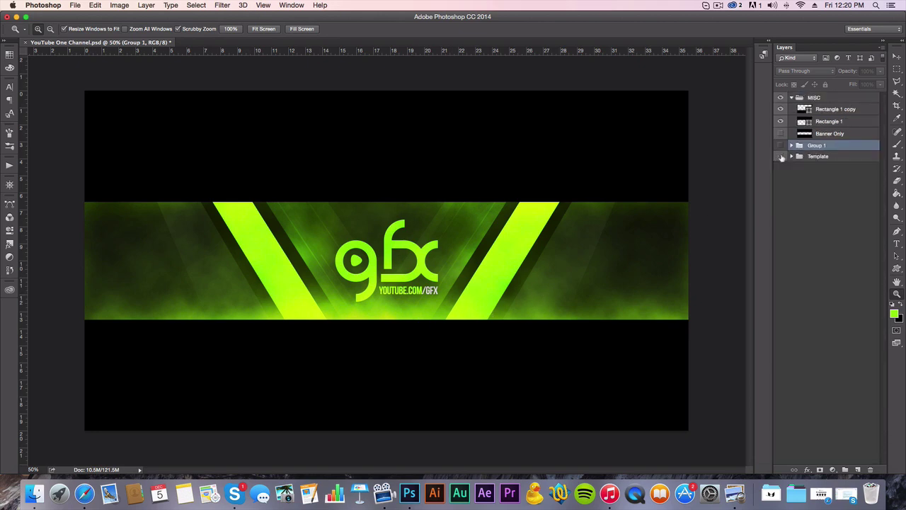
pyautogui.click(780, 145)
pyautogui.click(780, 155)
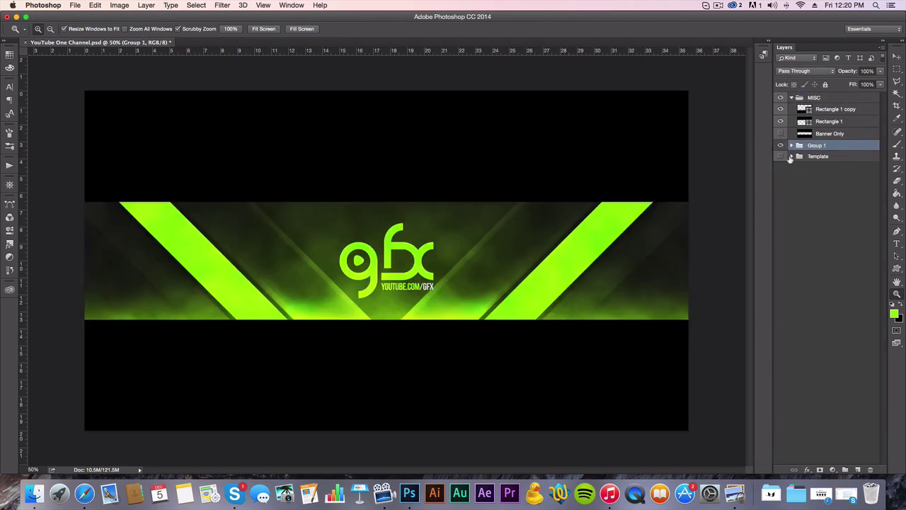
# Add a new layer above the URL text and brush a soft green glow along the banner's top and side edges
pyautogui.click(791, 145)
pyautogui.click(827, 300)
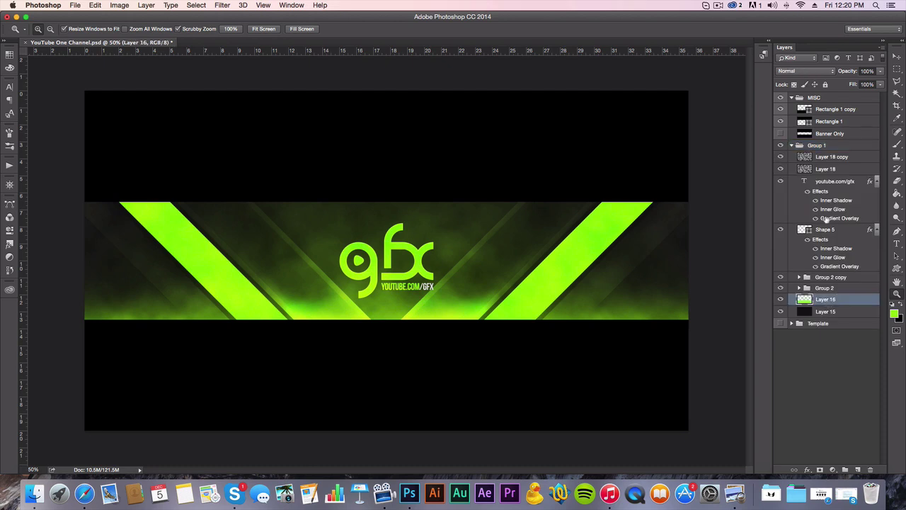
pyautogui.click(825, 157)
pyautogui.click(831, 181)
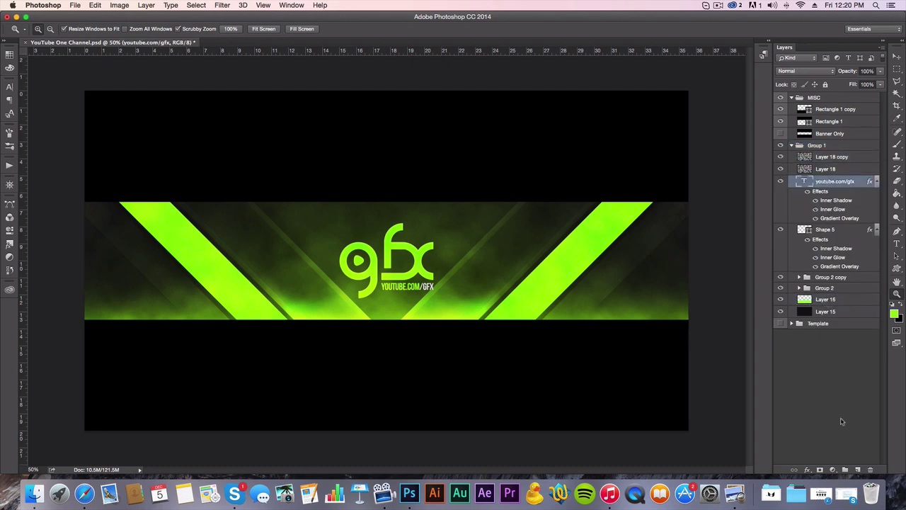
pyautogui.click(857, 470)
pyautogui.press('s')
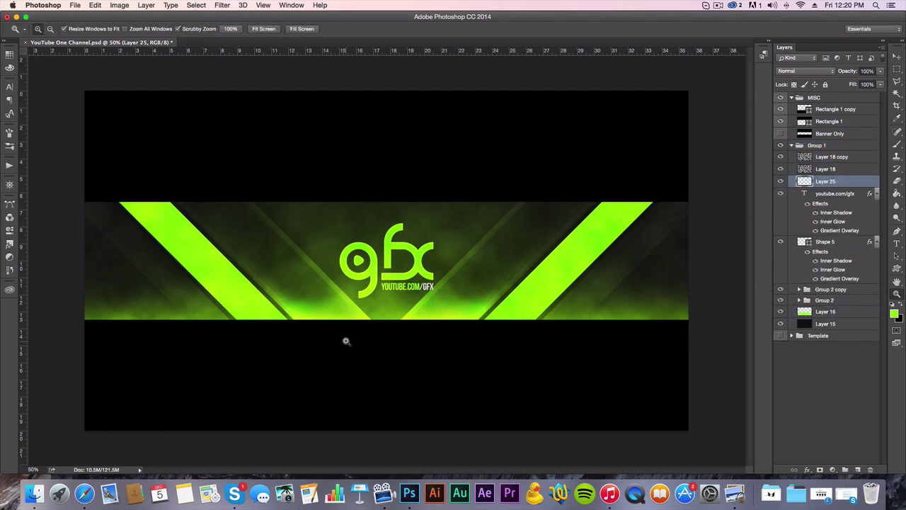
pyautogui.press('b')
pyautogui.press('super+minus')
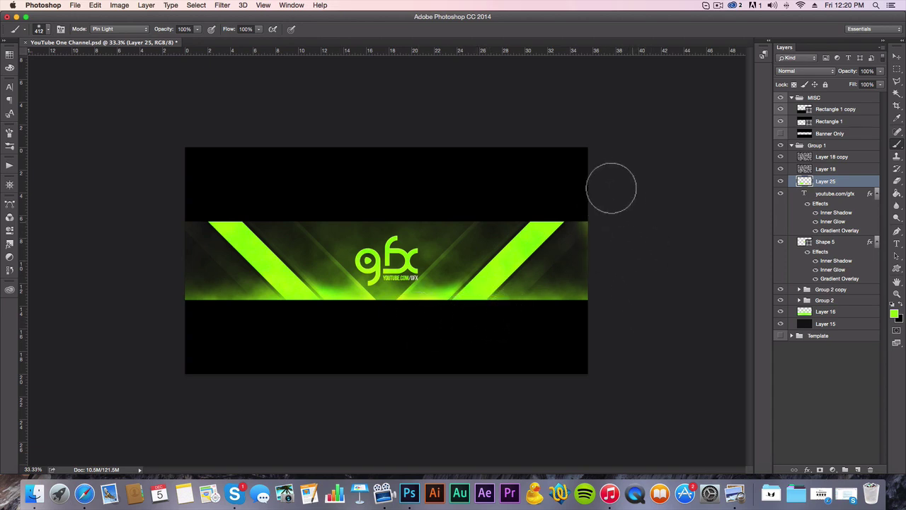
pyautogui.moveTo(381, 177)
pyautogui.mouseDown()
pyautogui.moveTo(271, 178)
pyautogui.moveTo(449, 188)
pyautogui.moveTo(175, 175)
pyautogui.mouseUp()
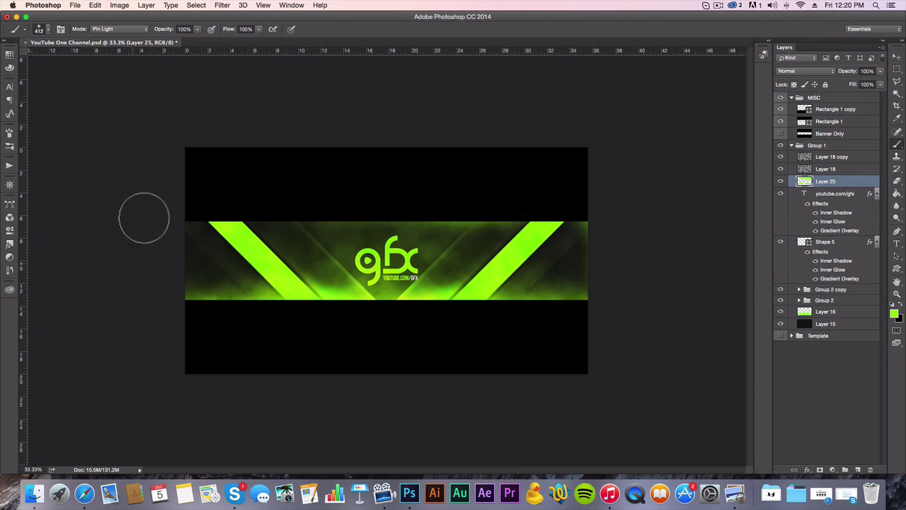
pyautogui.moveTo(154, 288); pyautogui.dragTo(150, 262)
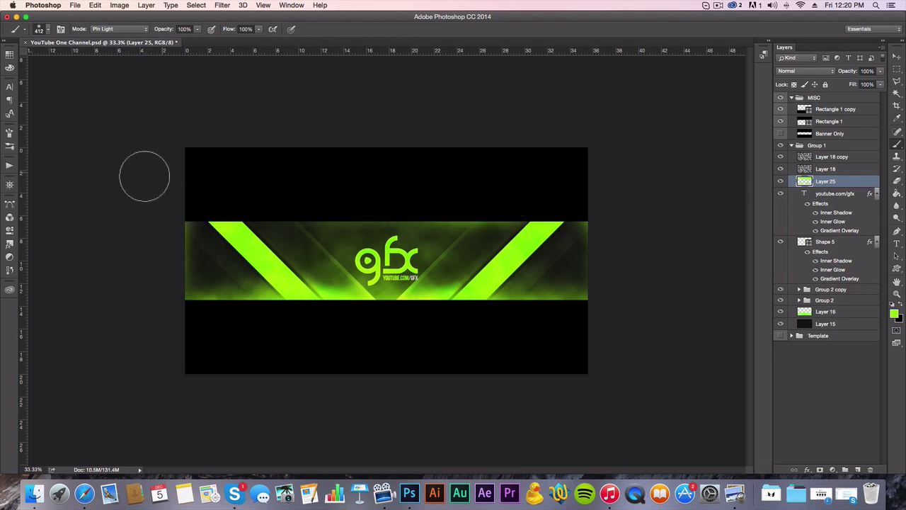
pyautogui.moveTo(243, 170)
pyautogui.mouseDown()
pyautogui.moveTo(190, 186)
pyautogui.moveTo(507, 186)
pyautogui.moveTo(350, 170)
pyautogui.mouseUp()
# Enlarge the brush to 1400 px for broader glow strokes over the banner
pyautogui.press('z')
pyautogui.keyDown('alt'); pyautogui.click(407, 232); pyautogui.keyUp('alt')
pyautogui.press('b')
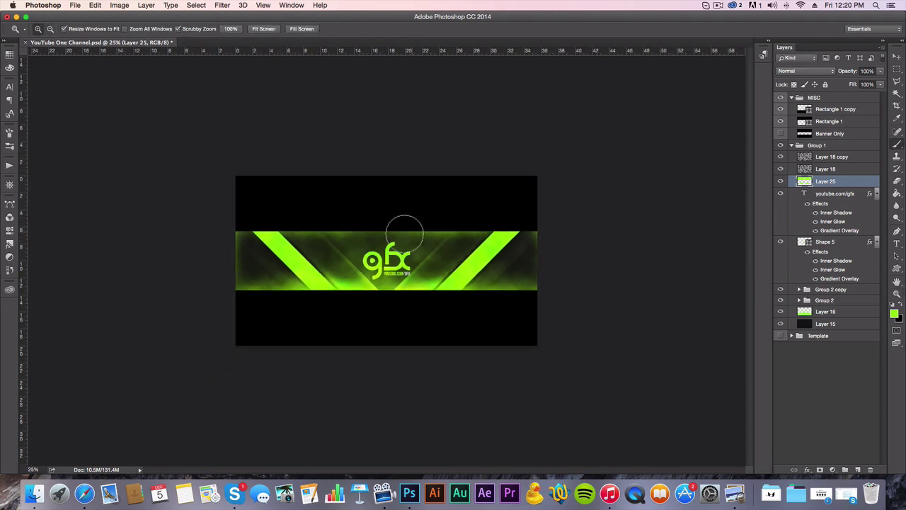
pyautogui.rightClick(398, 239)
pyautogui.press('Escape')
pyautogui.press('z')
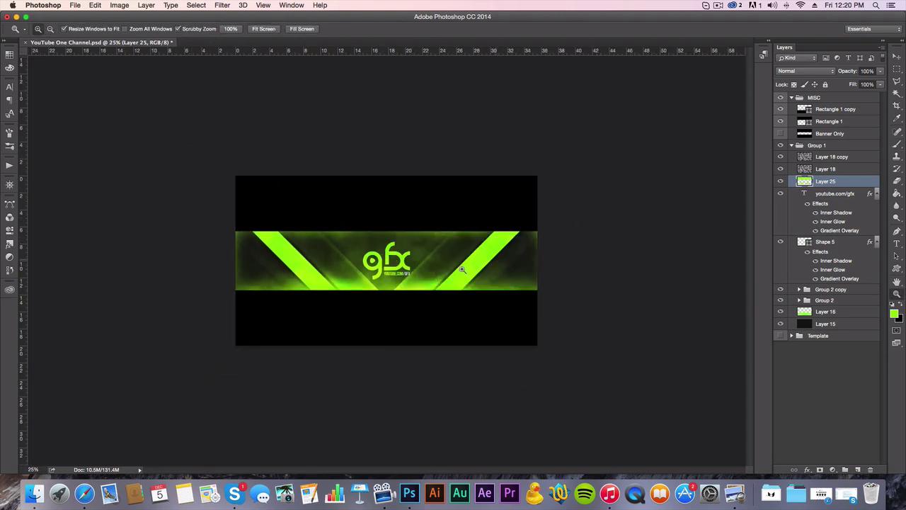
pyautogui.click(433, 278)
pyautogui.keyDown('alt'); pyautogui.click(433, 277); pyautogui.keyUp('alt')
pyautogui.keyDown('alt'); pyautogui.click(417, 290); pyautogui.keyUp('alt')
pyautogui.keyDown('alt'); pyautogui.click(397, 308); pyautogui.keyUp('alt')
pyautogui.press('b')
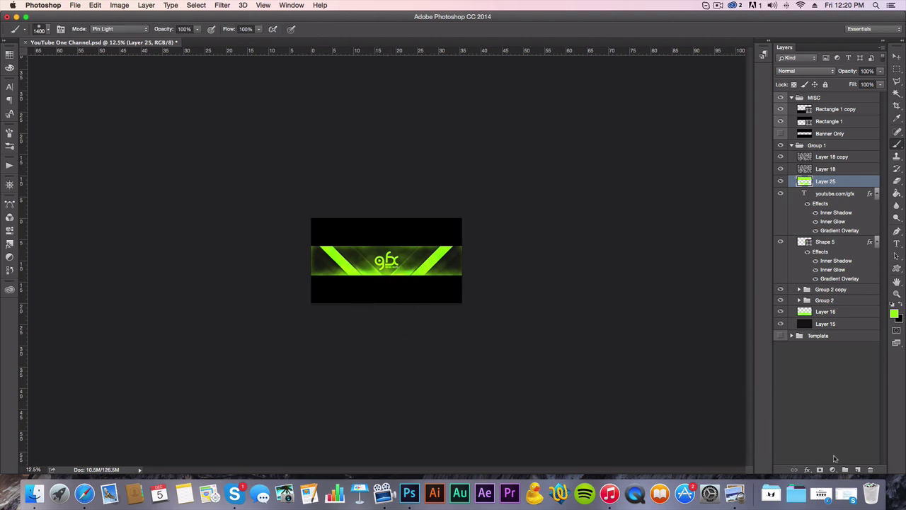
# Add a new layer, brush a soft white glow at the banner's bottom centre, and set its blend mode to Overlay
pyautogui.click(858, 470)
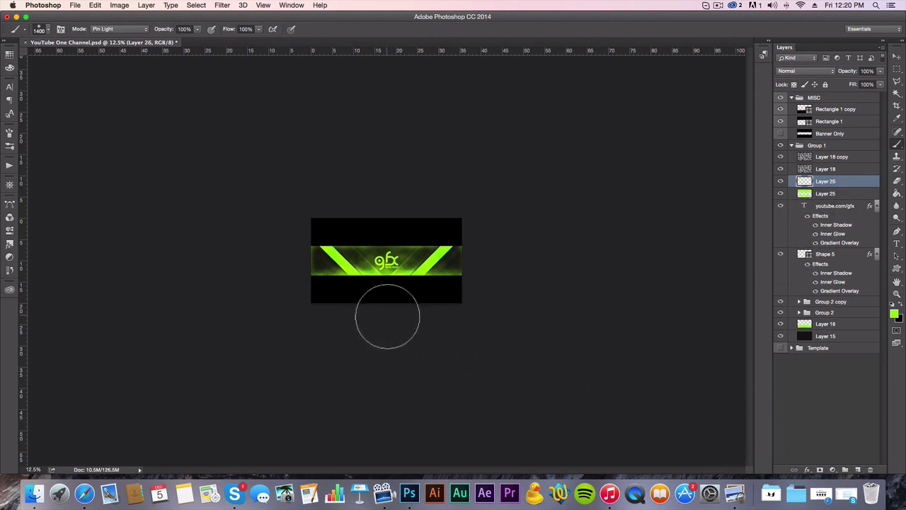
pyautogui.press('x')
pyautogui.moveTo(387, 308); pyautogui.dragTo(388, 306)
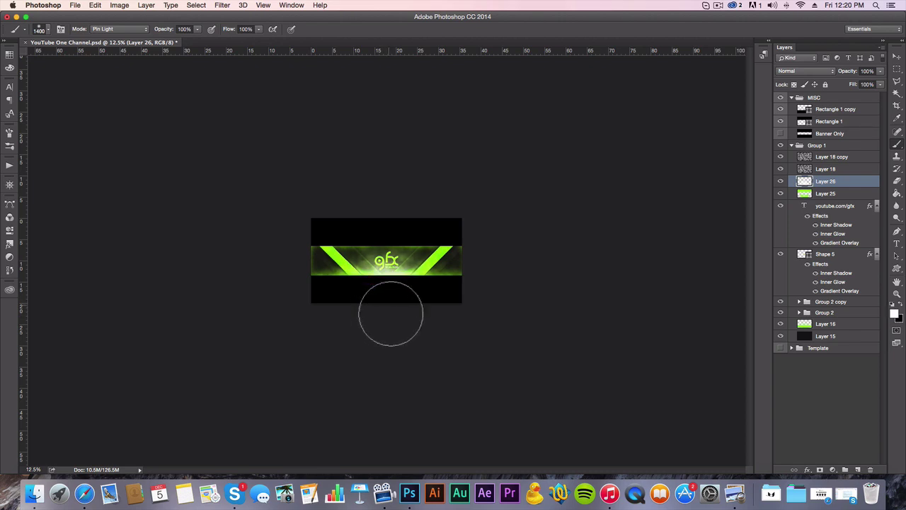
pyautogui.press('v')
pyautogui.click(821, 71)
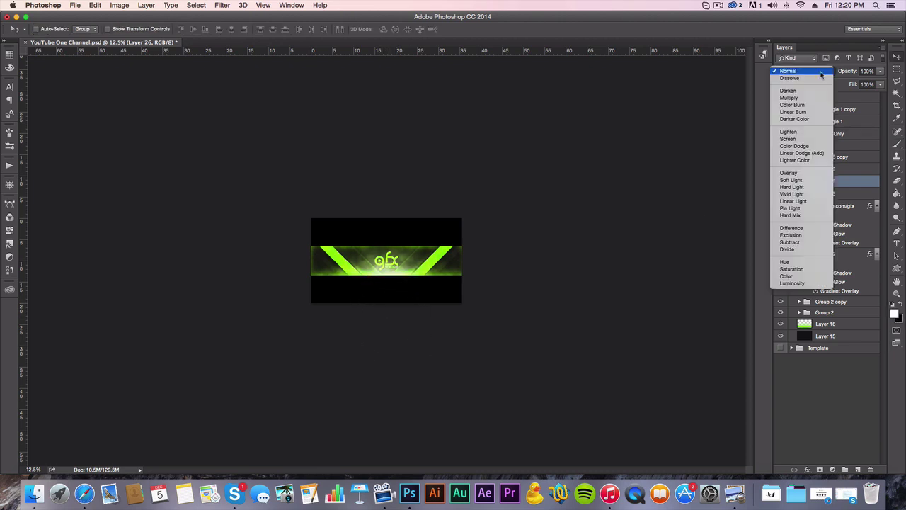
pyautogui.click(788, 173)
# Set the opacity of the white glow layer, Layer 26, to 50%
pyautogui.press('z')
pyautogui.moveTo(382, 275); pyautogui.dragTo(399, 362)
pyautogui.press('e')
pyautogui.press('z')
pyautogui.click(390, 305)
pyautogui.press('v')
pyautogui.press('2')
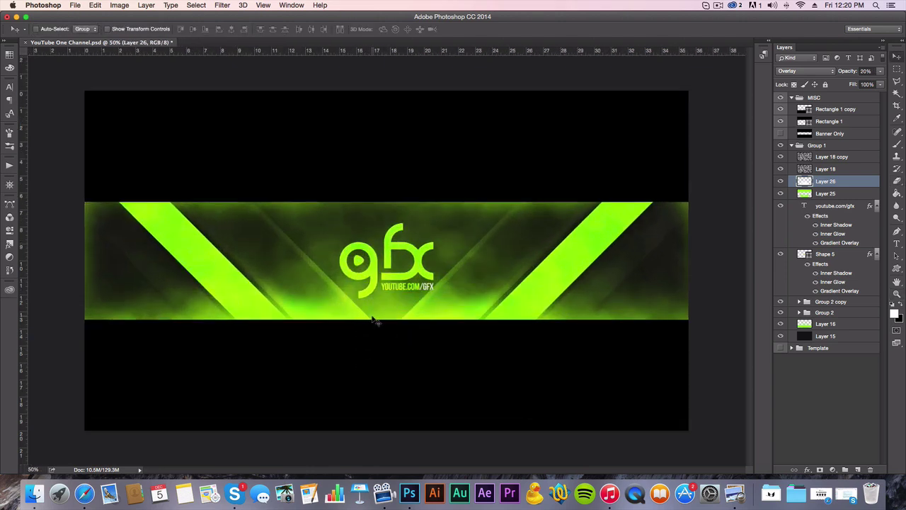
pyautogui.press('5')
# Reduce the opacity of the green edge glow layer, Layer 25, to 20%
pyautogui.click(824, 193)
pyautogui.press('3')
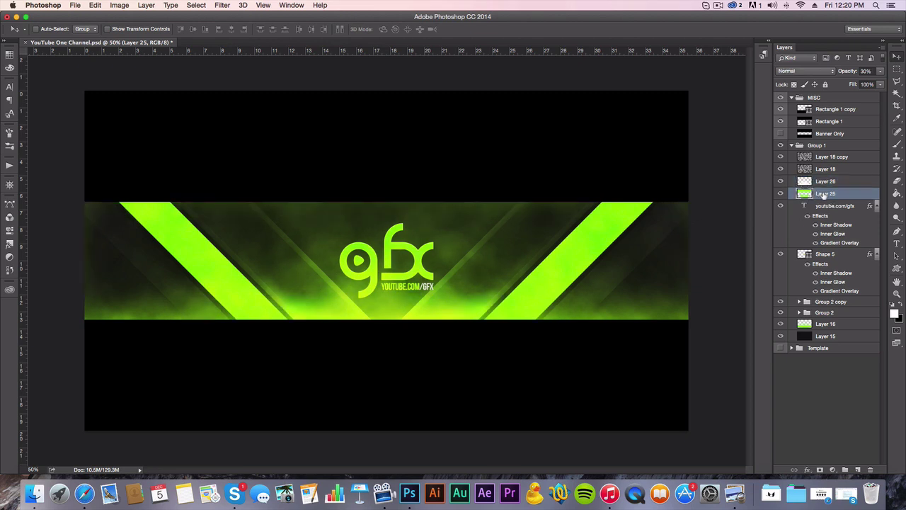
pyautogui.press('z')
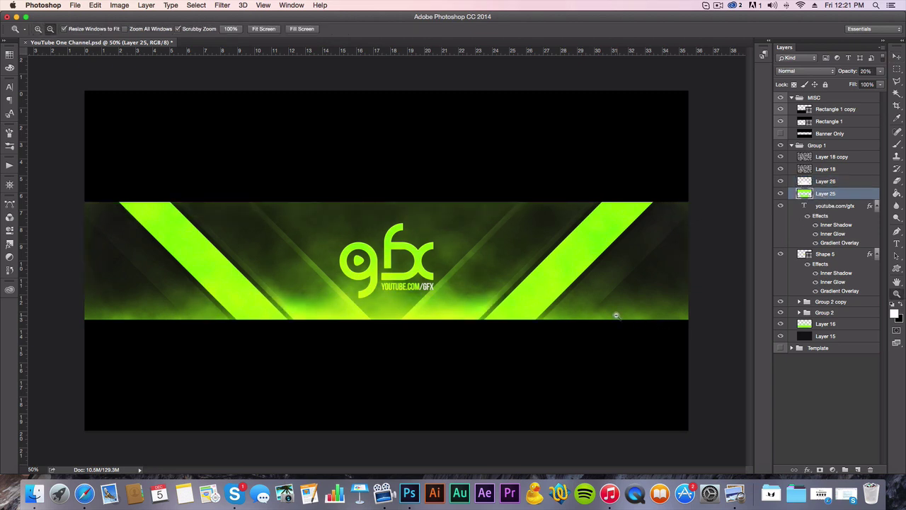
pyautogui.keyDown('alt'); pyautogui.click(722, 308); pyautogui.keyUp('alt')
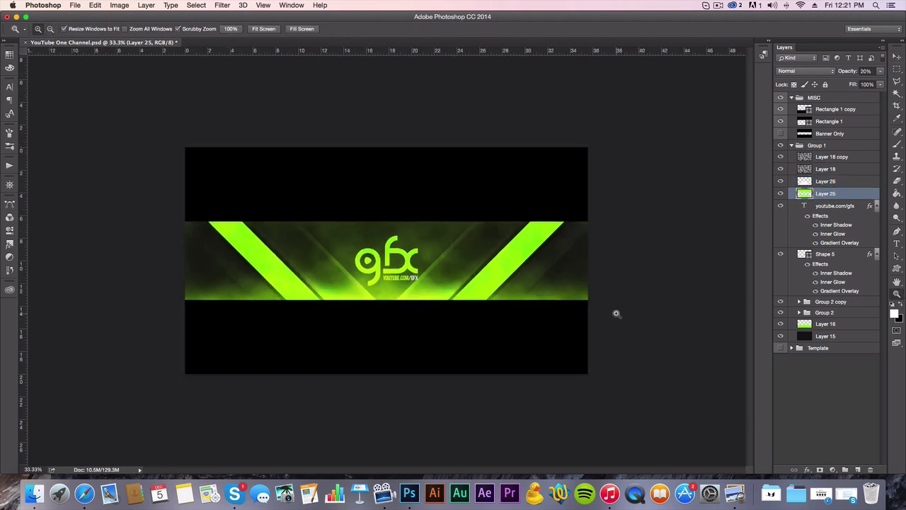
# Add a layer above Layer 25, brush a faint white glow around the banner, and set its blend mode to Overlay
pyautogui.click(857, 469)
pyautogui.press('b')
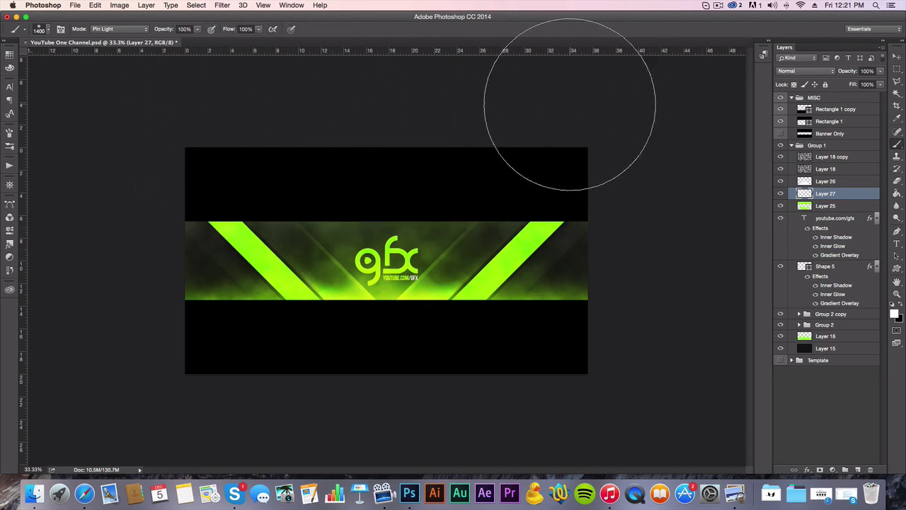
pyautogui.press('v')
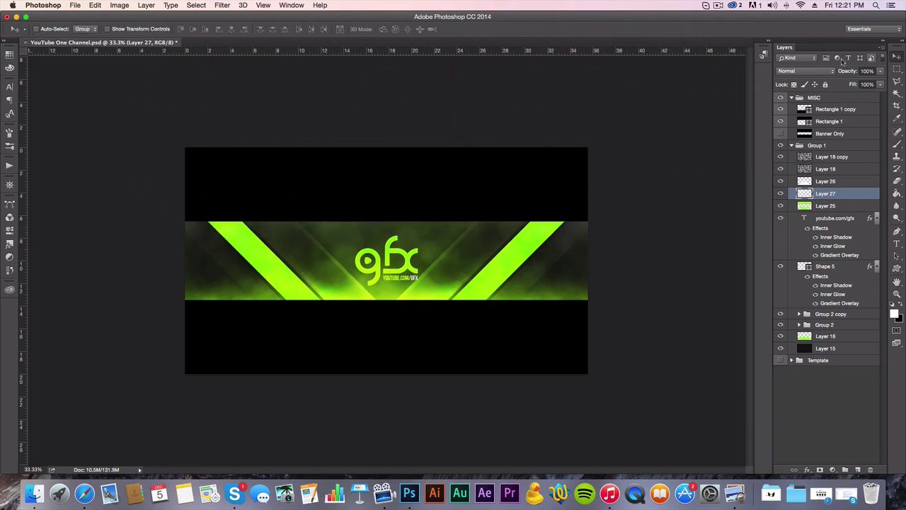
pyautogui.click(805, 71)
pyautogui.click(789, 173)
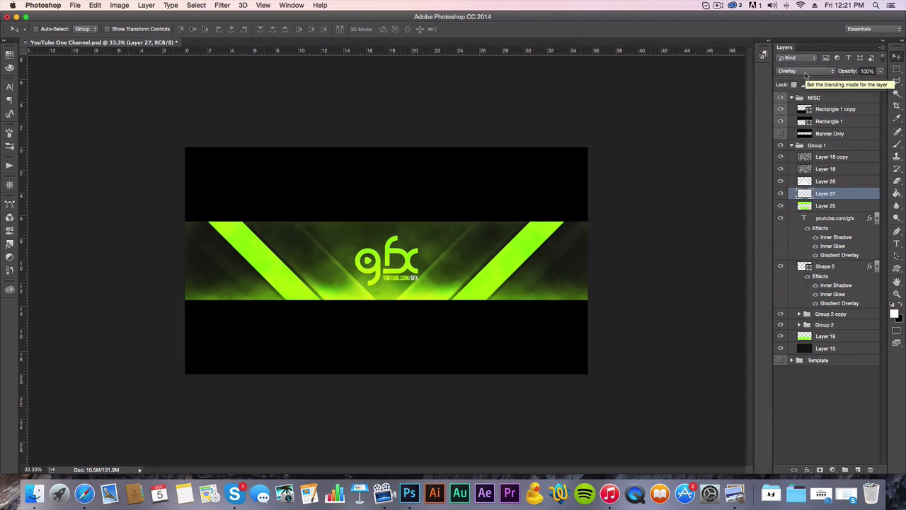
# Add another layer above Layer 27 and brush soft bright green glows over the banner's left and right ends
pyautogui.click(857, 471)
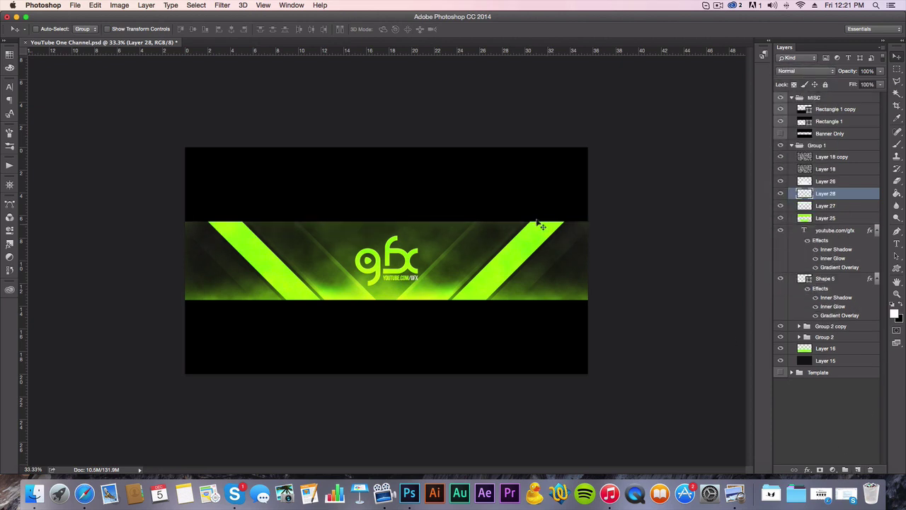
pyautogui.press('x')
pyautogui.click(10, 54)
pyautogui.click(62, 121)
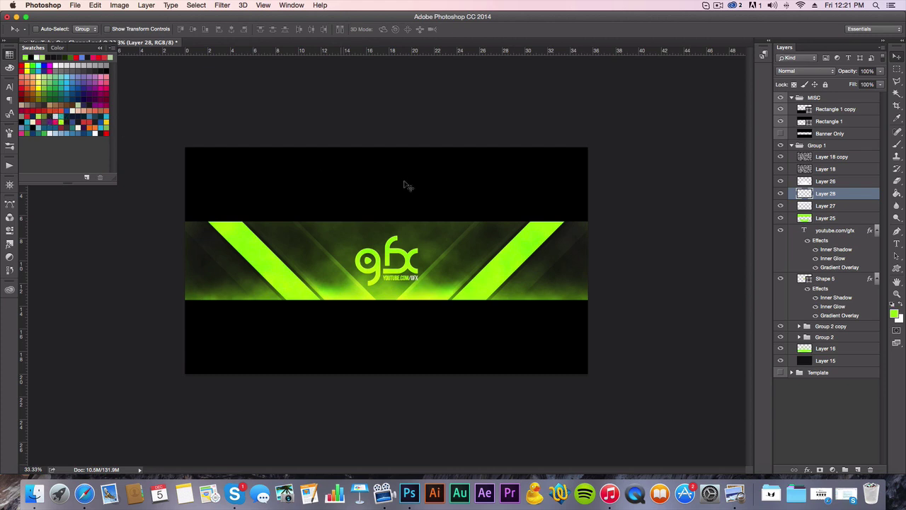
pyautogui.press('b')
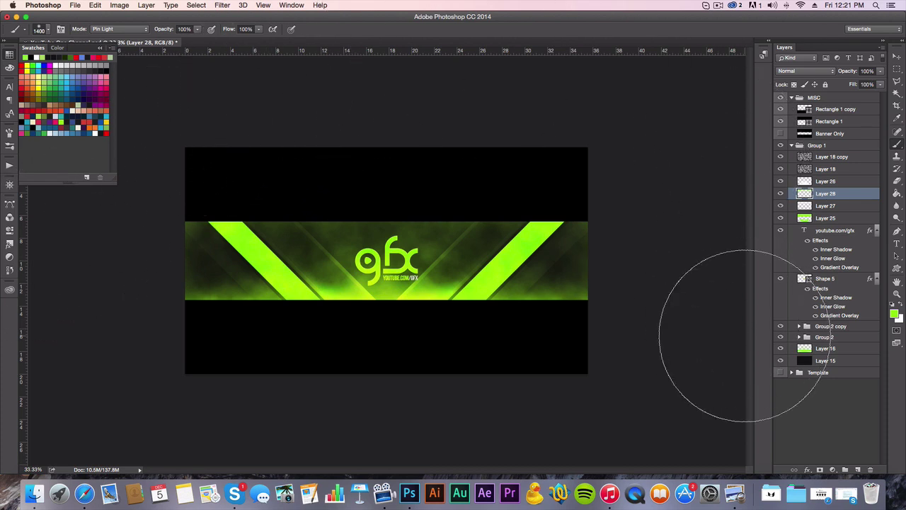
pyautogui.press('z')
pyautogui.keyDown('alt'); pyautogui.click(421, 313); pyautogui.keyUp('alt')
pyautogui.click(431, 300)
pyautogui.press('b')
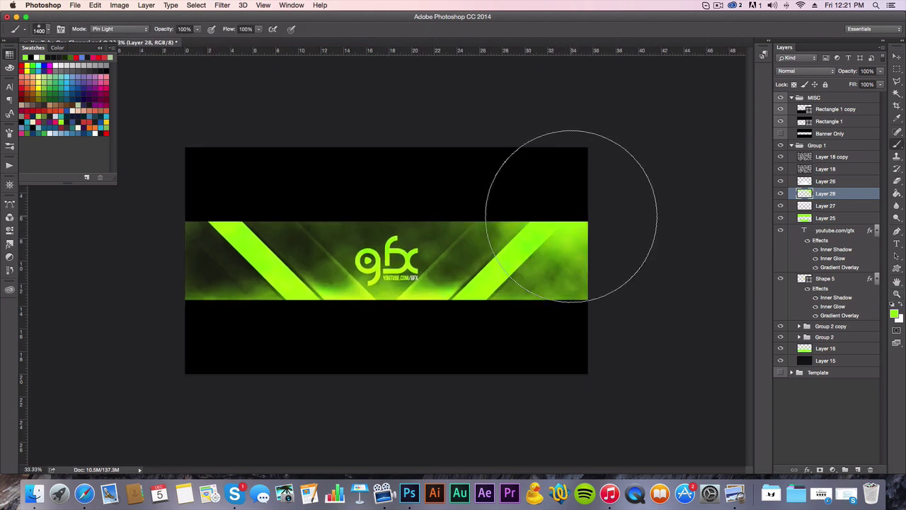
pyautogui.moveTo(493, 314)
pyautogui.mouseDown()
pyautogui.moveTo(220, 337)
pyautogui.moveTo(141, 314)
pyautogui.moveTo(211, 333)
pyautogui.moveTo(359, 349)
pyautogui.moveTo(118, 348)
pyautogui.mouseUp()
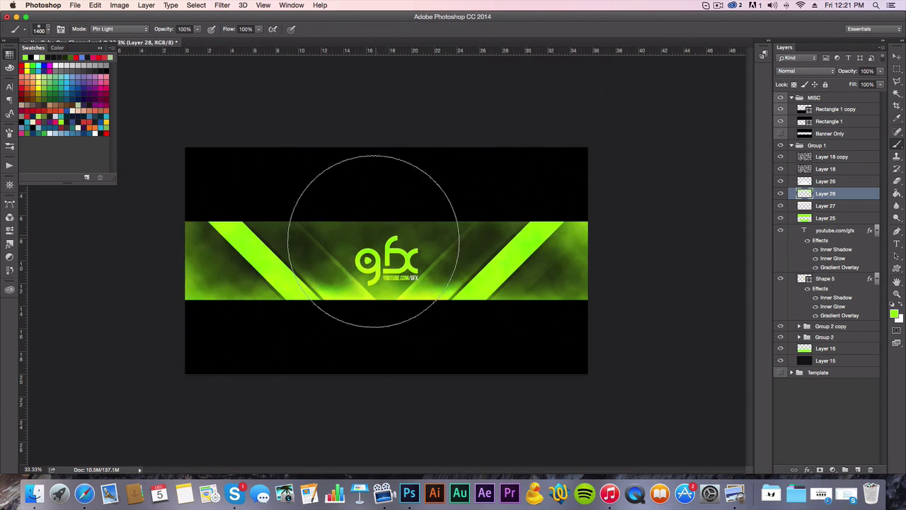
# Inspect the green glows on the banner from a distance and close up around the logo
pyautogui.press('z')
pyautogui.keyDown('alt'); pyautogui.click(379, 241); pyautogui.keyUp('alt')
pyautogui.click(389, 255)
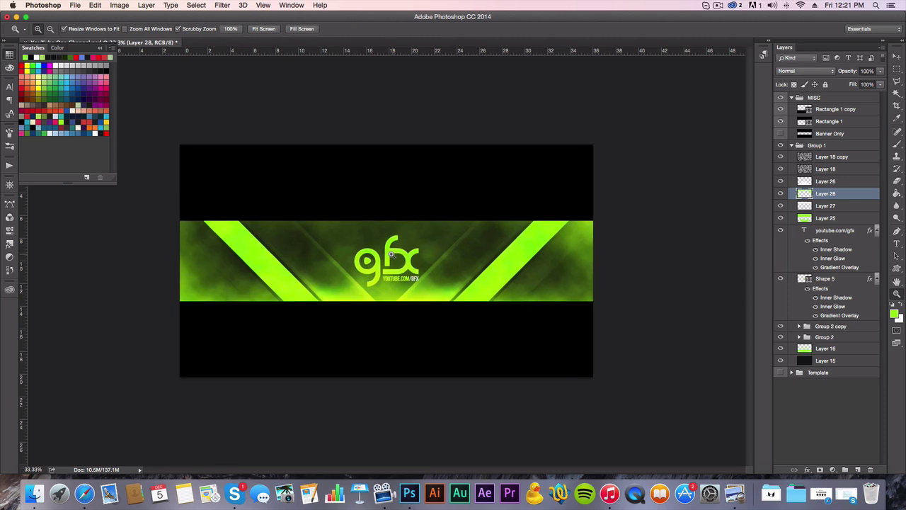
pyautogui.click(388, 256)
pyautogui.keyDown('alt'); pyautogui.click(386, 259); pyautogui.keyUp('alt')
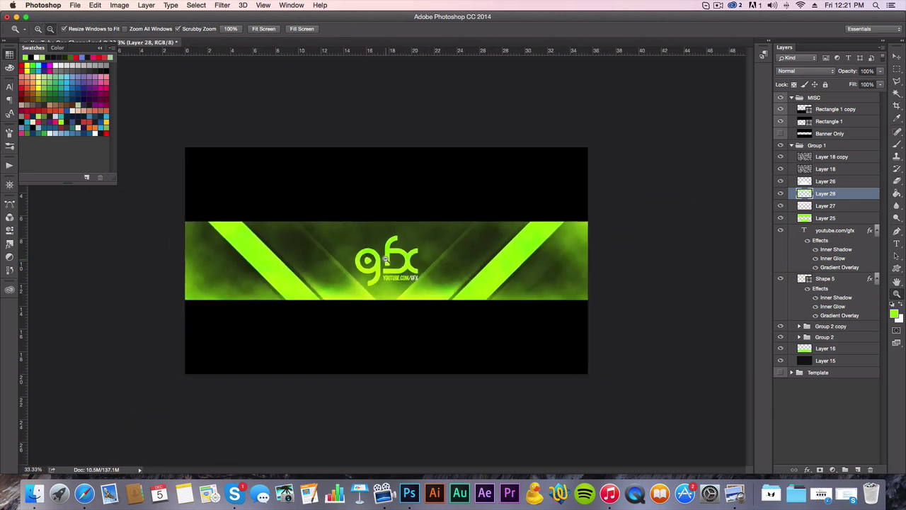
pyautogui.keyDown('alt'); pyautogui.click(385, 260); pyautogui.keyUp('alt')
pyautogui.press('v')
pyautogui.click(9, 55)
pyautogui.press('z')
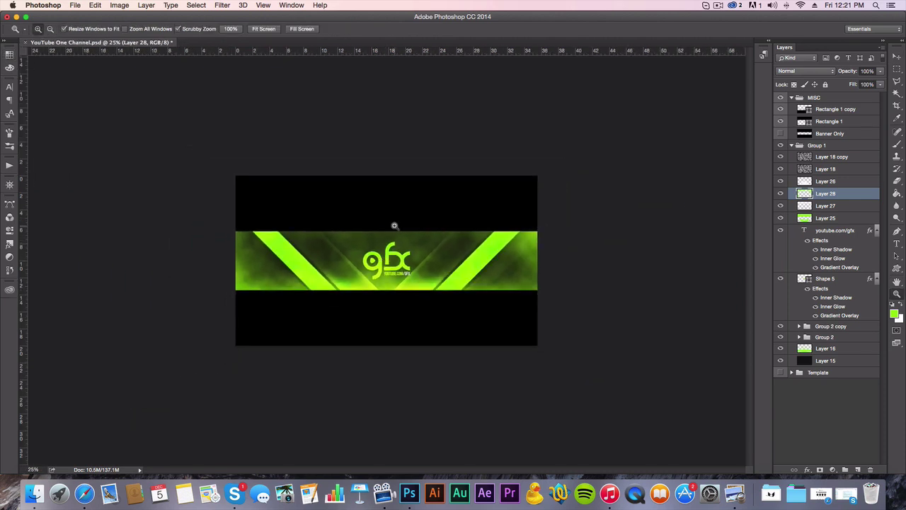
pyautogui.click(394, 212)
pyautogui.click(394, 225)
pyautogui.click(407, 306)
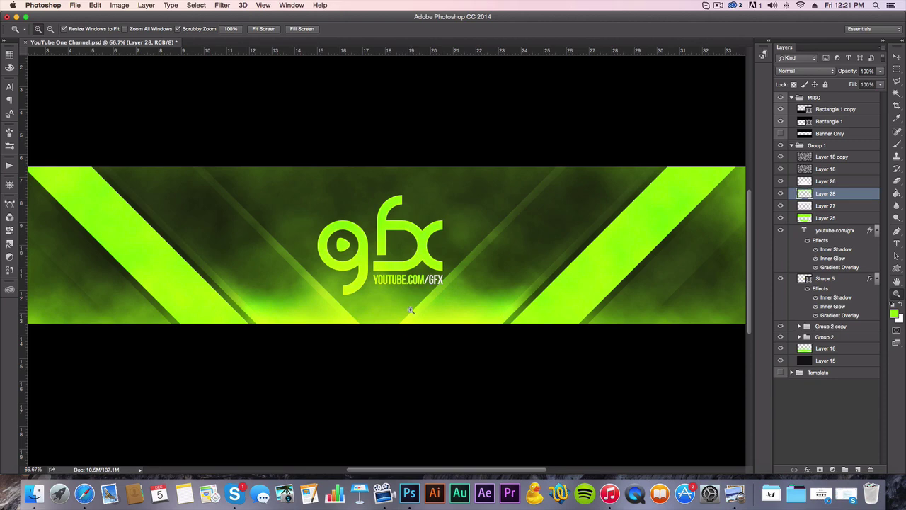
# Hide both black rectangle masks to examine the full artwork, and show the Banner Only mask to check the cropped banner
pyautogui.moveTo(780, 120); pyautogui.dragTo(781, 133)
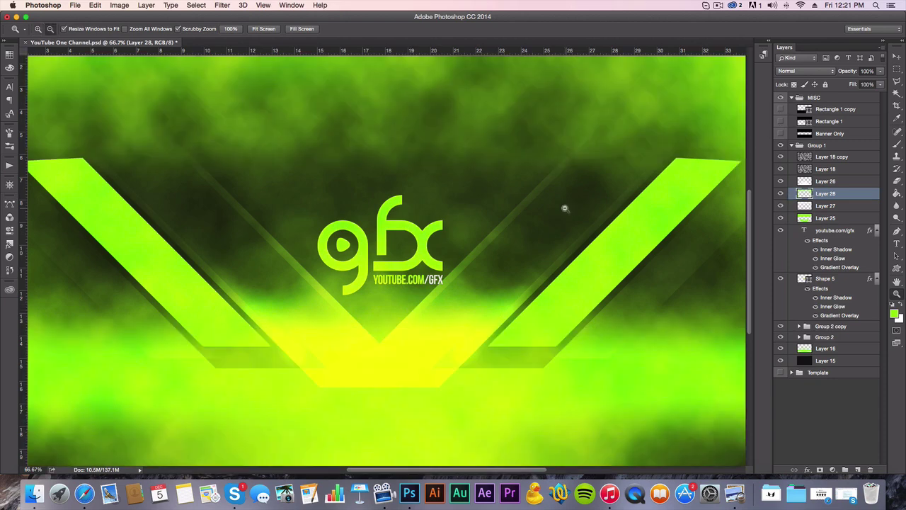
pyautogui.keyDown('alt'); pyautogui.click(562, 205); pyautogui.keyUp('alt')
pyautogui.keyDown('alt'); pyautogui.click(564, 207); pyautogui.keyUp('alt')
pyautogui.keyDown('alt'); pyautogui.click(564, 208); pyautogui.keyUp('alt')
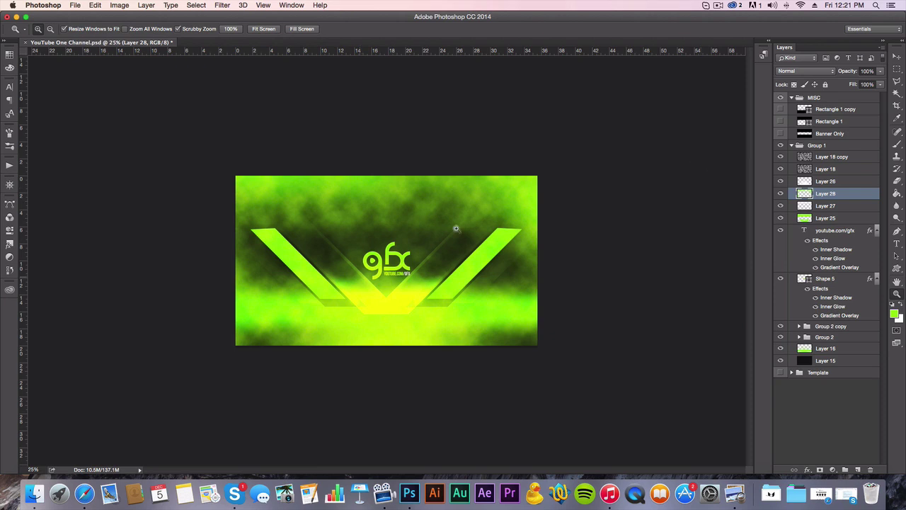
pyautogui.click(780, 133)
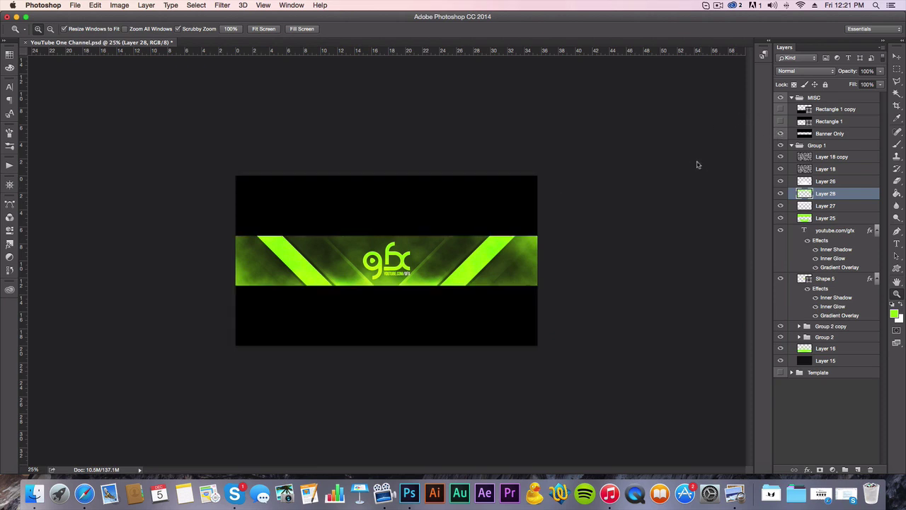
pyautogui.press('super+equal')
pyautogui.press('super+equal')
pyautogui.press('v')
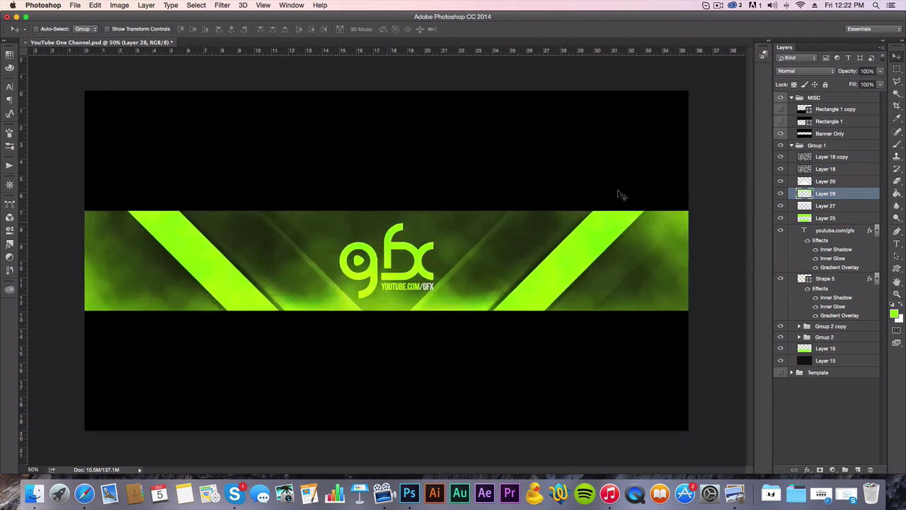
# Toggle the Banner Only mask to compare its crop with the taller banner framed by the two rectangle masks
pyautogui.click(781, 133)
pyautogui.click(781, 133)
pyautogui.click(781, 134)
pyautogui.click(781, 134)
pyautogui.click(780, 133)
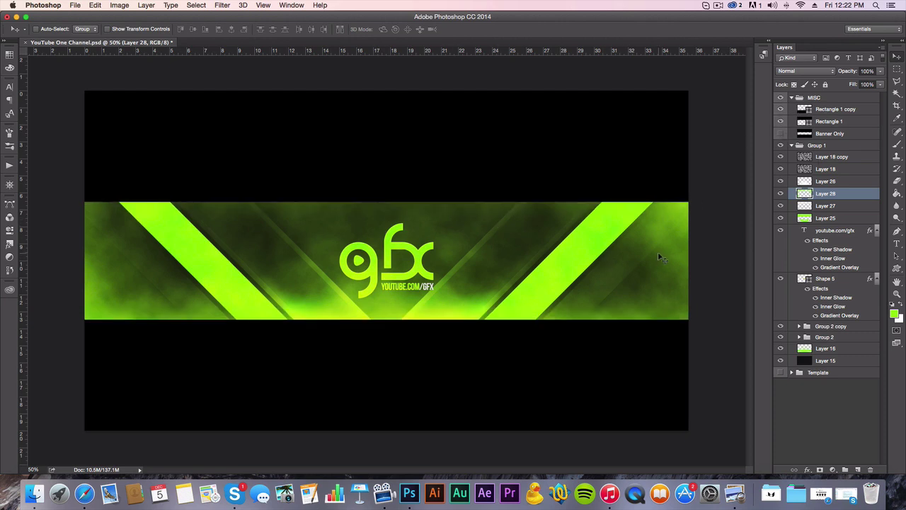
pyautogui.click(781, 133)
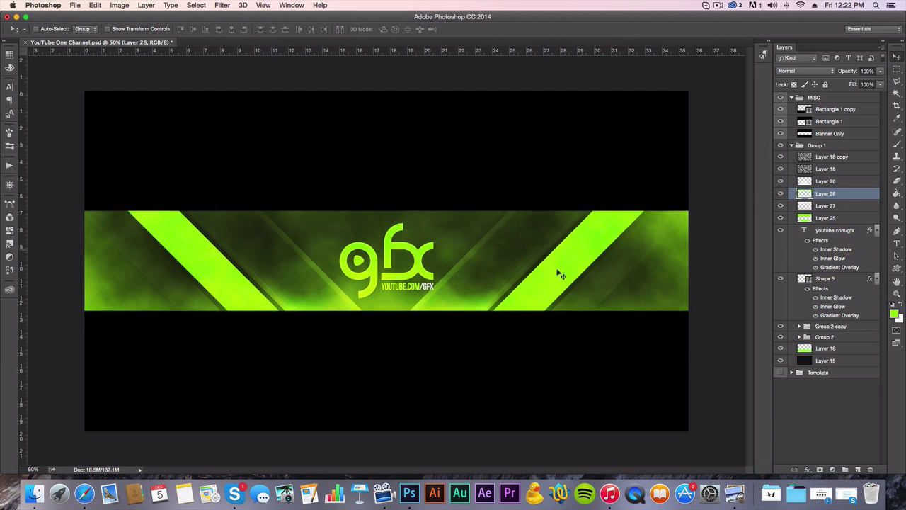
pyautogui.click(781, 133)
pyautogui.click(781, 133)
pyautogui.click(781, 133)
pyautogui.click(781, 133)
# Check the banner height against the guides with the Banner Only mask on and off, leaving the mask and guides hidden
pyautogui.press('super+semicolon')
pyautogui.press('super+semicolon')
pyautogui.press('super+semicolon')
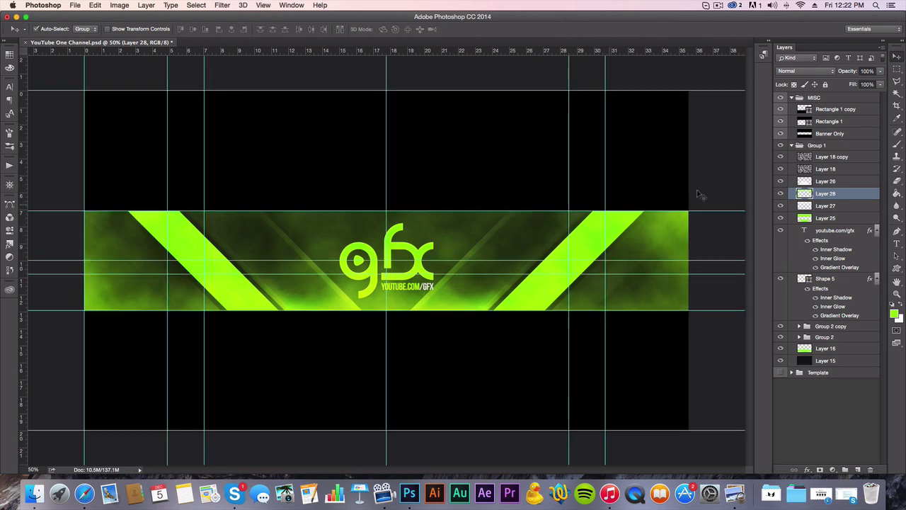
pyautogui.click(781, 133)
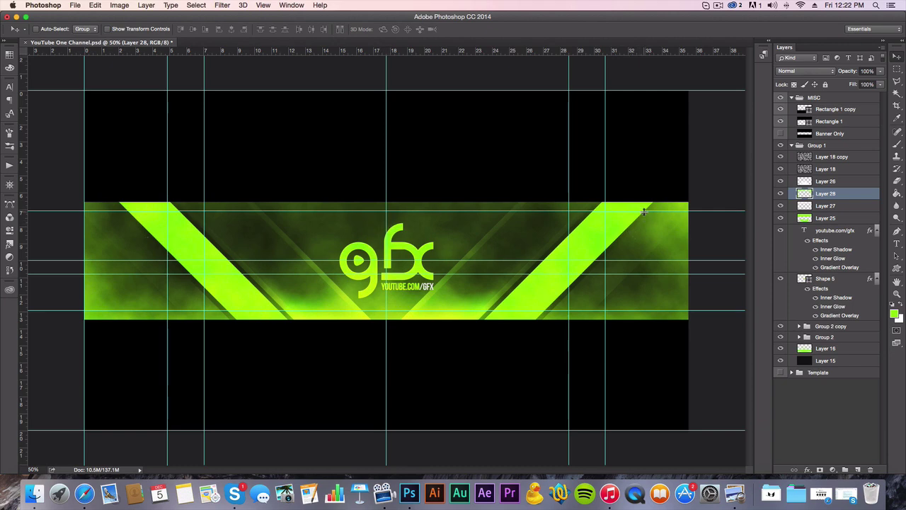
pyautogui.press('super+semicolon')
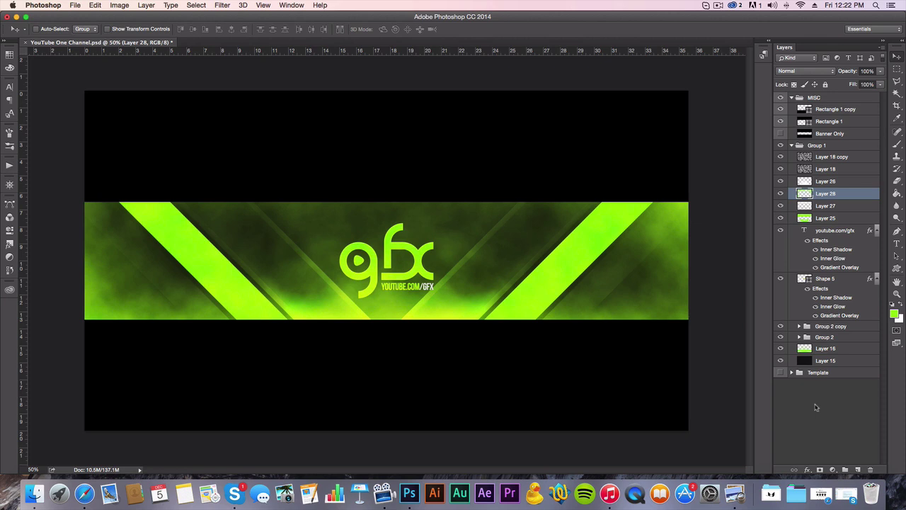
# On a new layer above Layer 28, draw four white 5 px diagonal lines between the logo and the right green stripe
pyautogui.click(859, 470)
pyautogui.press('u')
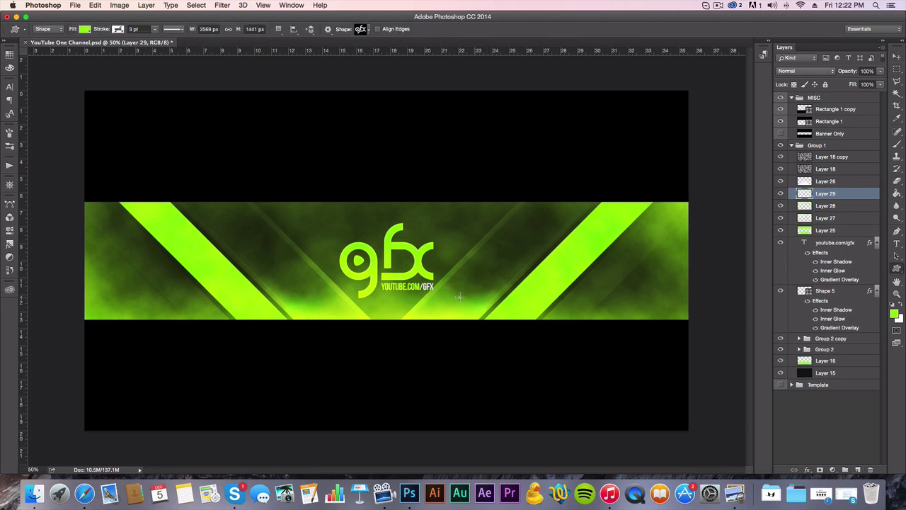
pyautogui.hotkey('shift', 'u')
pyautogui.hotkey('shift', 'u')
pyautogui.hotkey('shift', 'u')
pyautogui.hotkey('shift', 'u')
pyautogui.hotkey('shift', 'u')
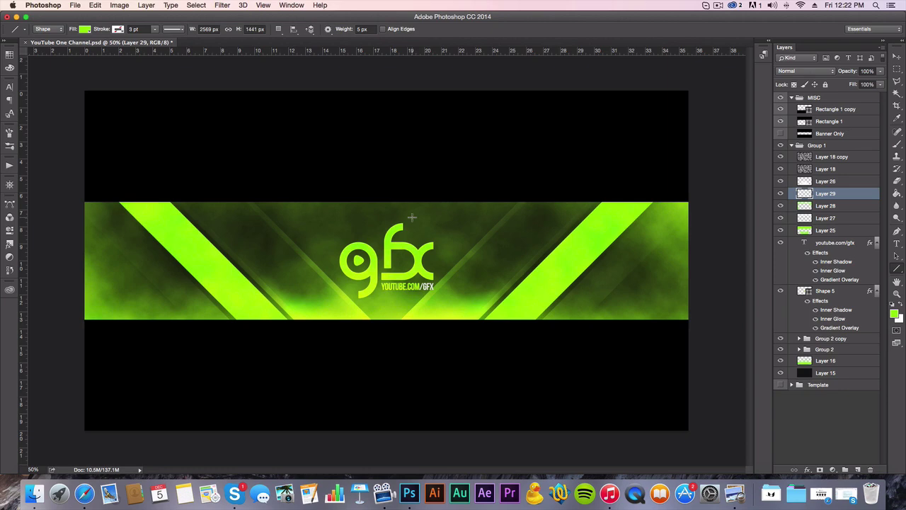
pyautogui.press('x')
pyautogui.moveTo(579, 193); pyautogui.dragTo(396, 377)
pyautogui.moveTo(522, 224); pyautogui.dragTo(352, 391)
pyautogui.moveTo(487, 272); pyautogui.dragTo(359, 400)
pyautogui.moveTo(538, 185); pyautogui.dragTo(469, 250)
# Draw four opposing white 5 px diagonal lines between the left green stripe and the logo
pyautogui.moveTo(205, 179); pyautogui.dragTo(355, 330)
pyautogui.moveTo(257, 258); pyautogui.dragTo(451, 451)
pyautogui.moveTo(309, 300); pyautogui.dragTo(475, 465)
pyautogui.moveTo(185, 191); pyautogui.dragTo(312, 341)
pyautogui.hotkey('ctrl', 'z')
pyautogui.moveTo(174, 191); pyautogui.dragTo(297, 357)
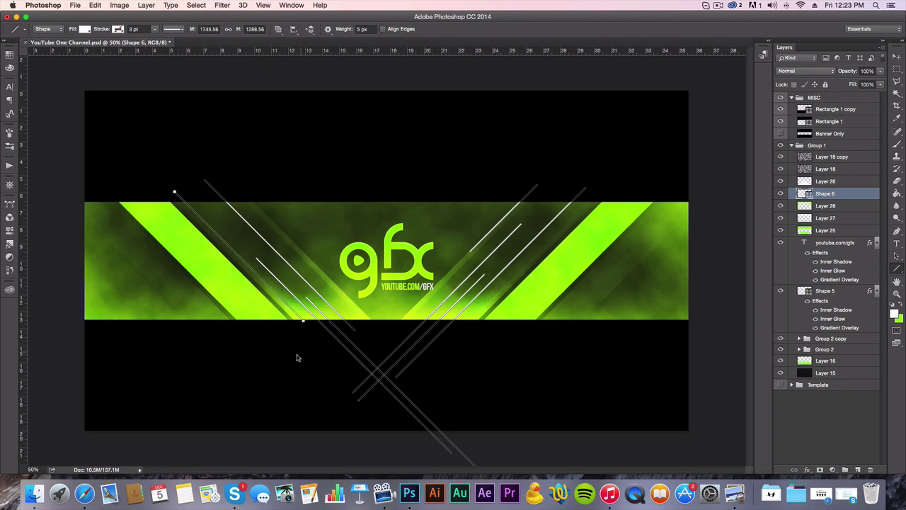
# Set the diagonal lines' layer, Shape 6, to Overlay blend mode and 20% opacity
pyautogui.press('v')
pyautogui.click(788, 72)
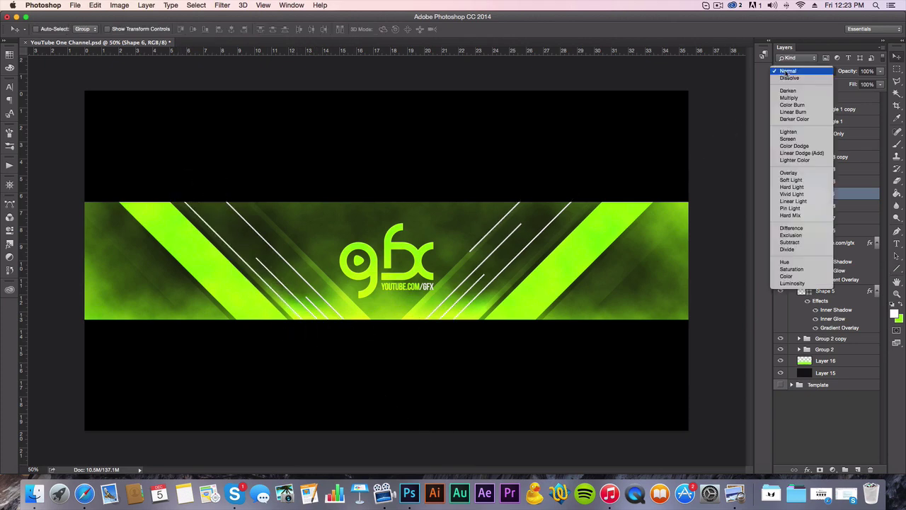
pyautogui.click(789, 173)
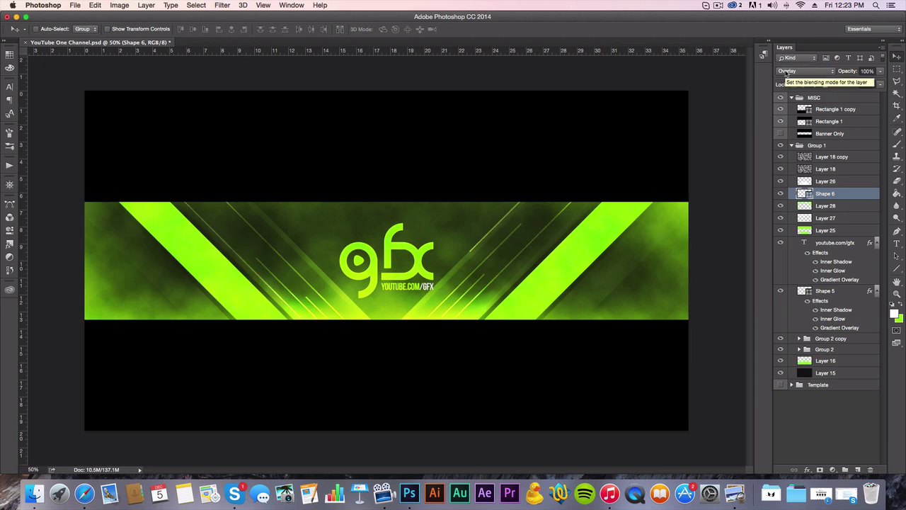
pyautogui.press('2')
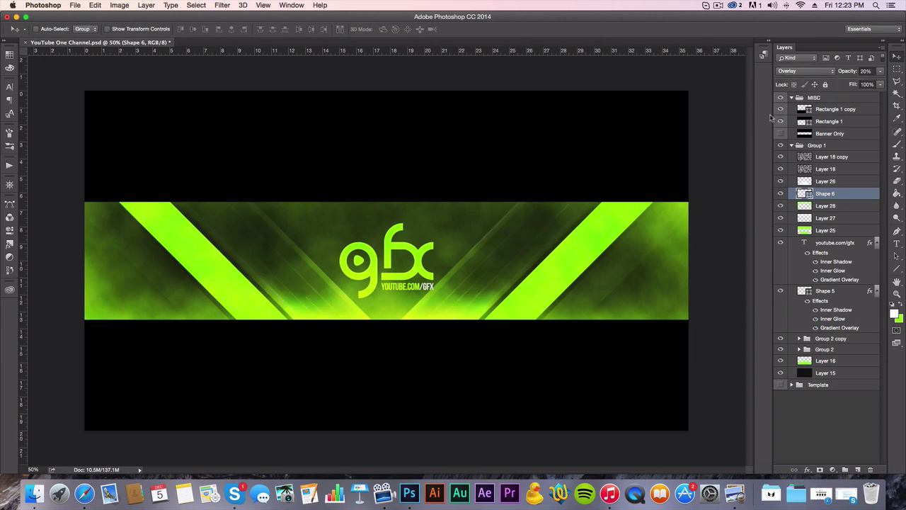
# Rasterize the diagonal line layer, Shape 6, and fade the line ends with a soft 61 px eraser
pyautogui.press('e')
pyautogui.click(464, 219)
pyautogui.press('Return')
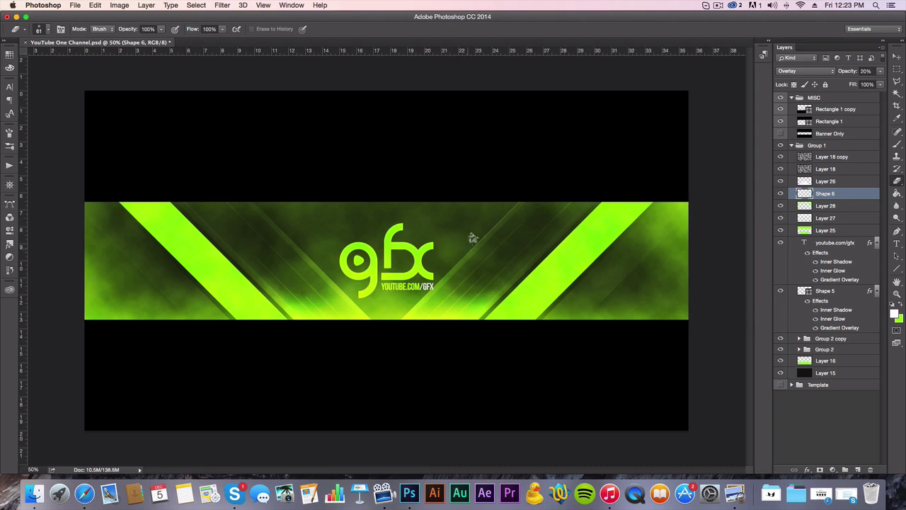
pyautogui.rightClick(467, 246)
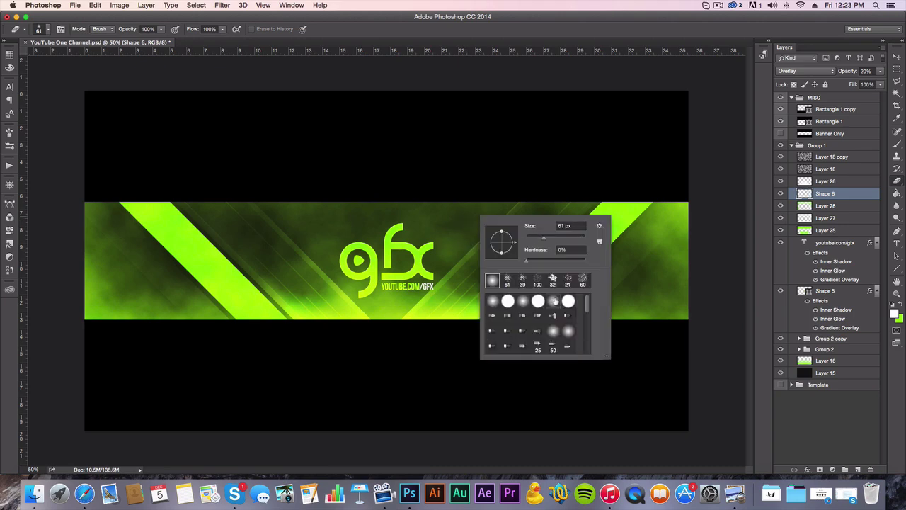
pyautogui.doubleClick(555, 301)
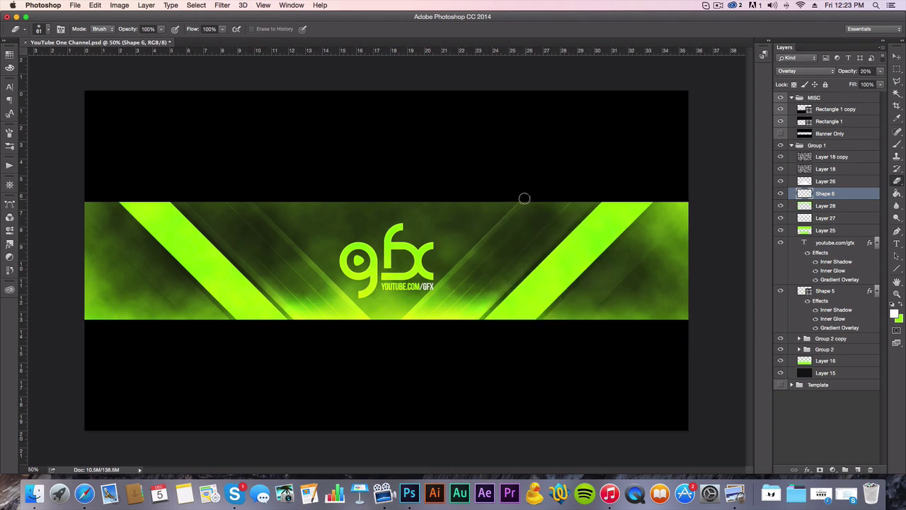
pyautogui.press('z')
pyautogui.keyDown('alt'); pyautogui.click(565, 256); pyautogui.keyUp('alt')
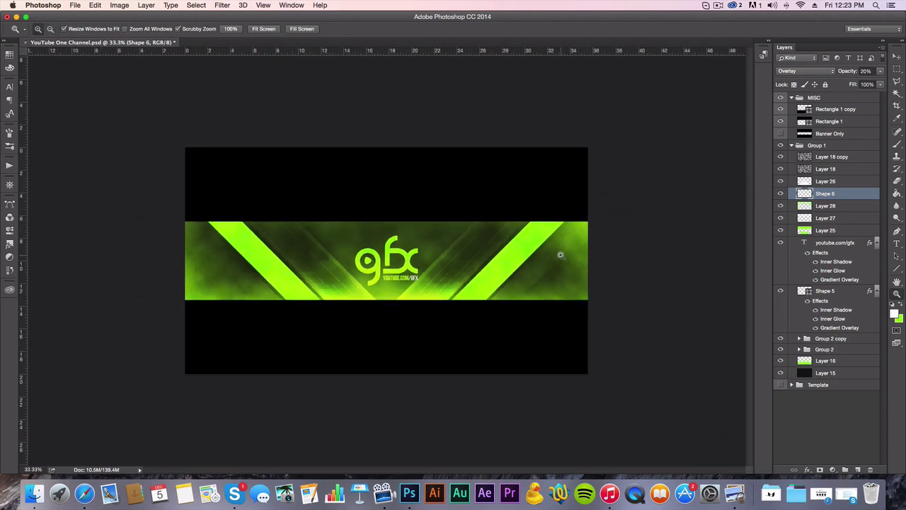
pyautogui.press('v')
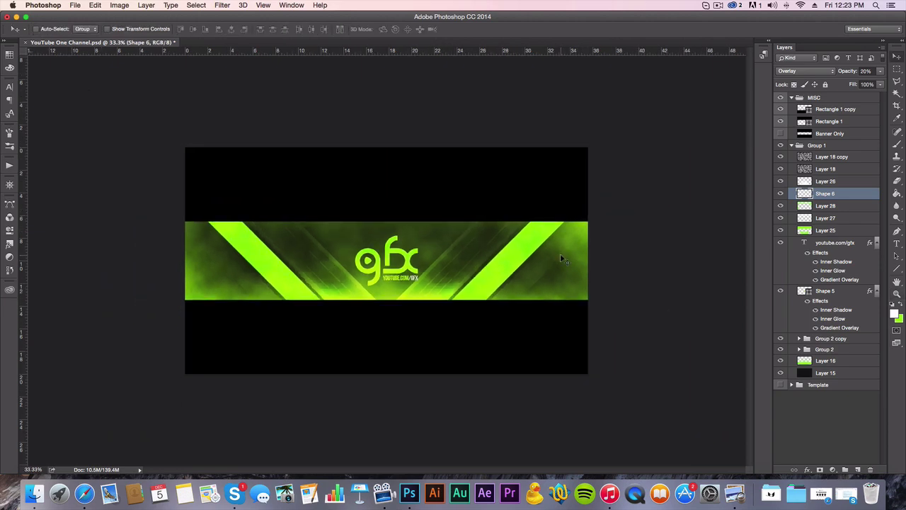